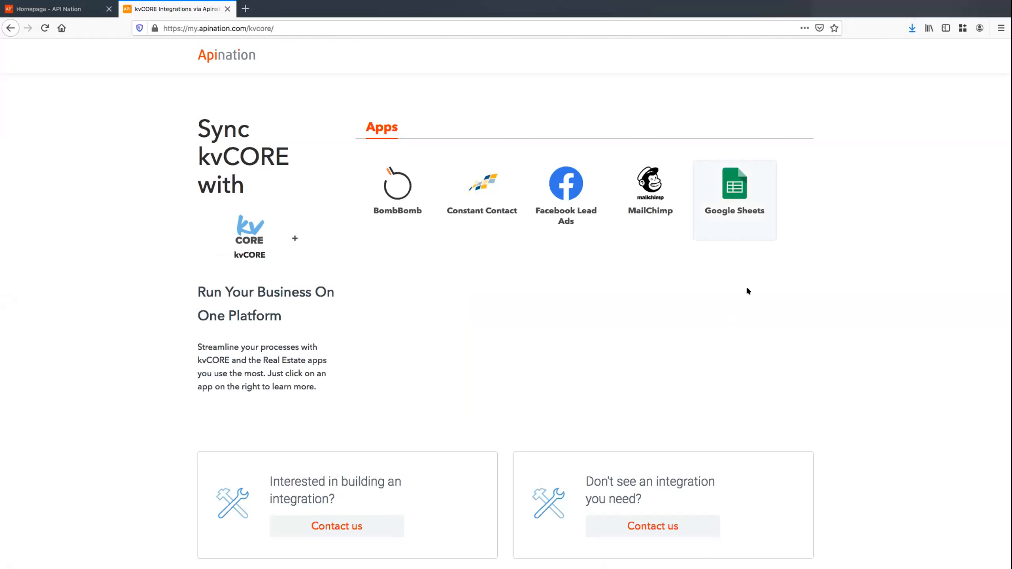
Choose Google Sheets as the app to sync with kvCORE and review the setup page
left_click(737, 198)
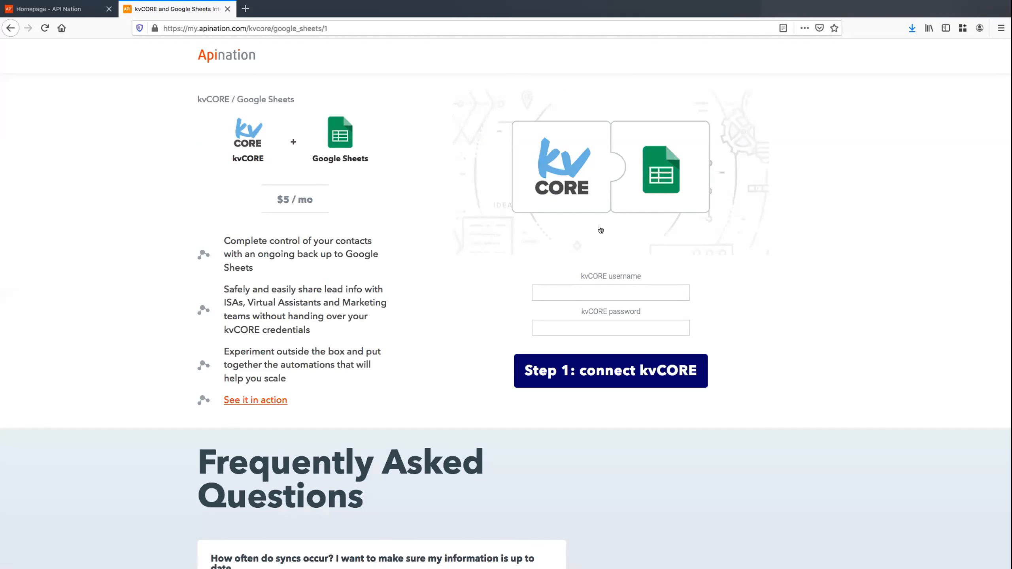
scroll(470, 212, "down", 2)
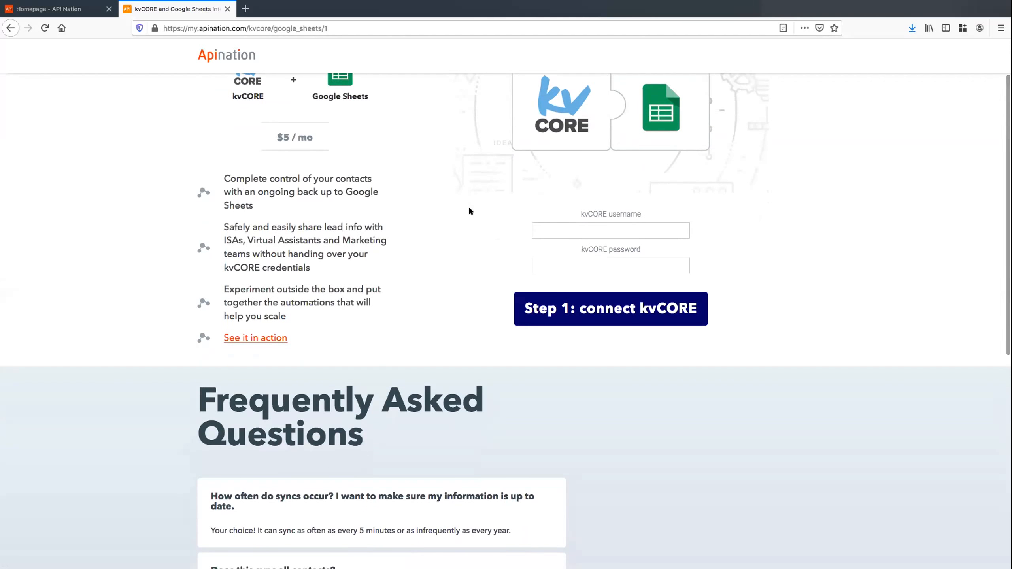
scroll(469, 211, "up", 2)
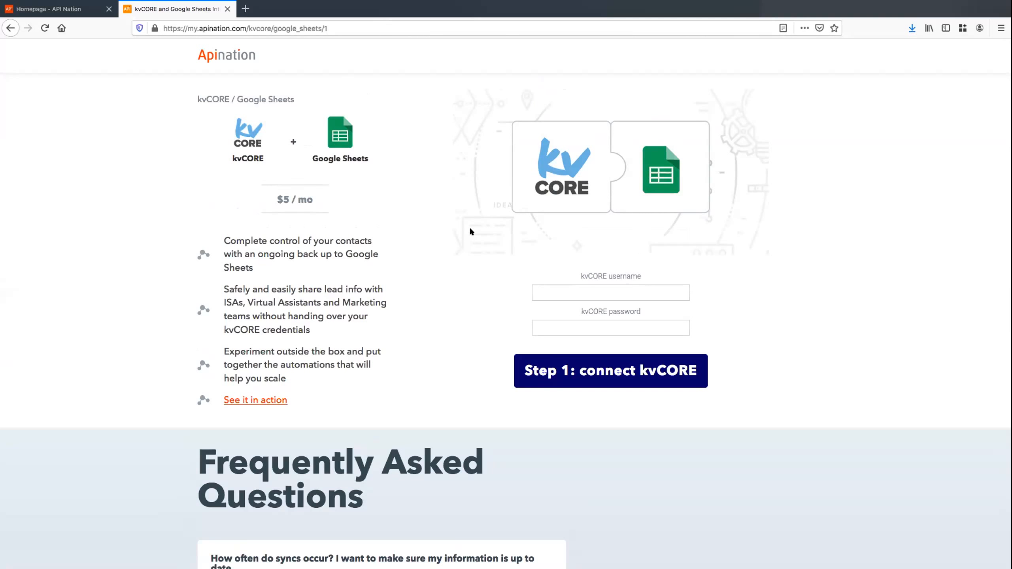
Enter the kvCORE account e-mail and password, then submit the kvCORE connection
left_click(558, 292)
left_click(565, 321)
key("ctrl+v")
left_click(598, 363)
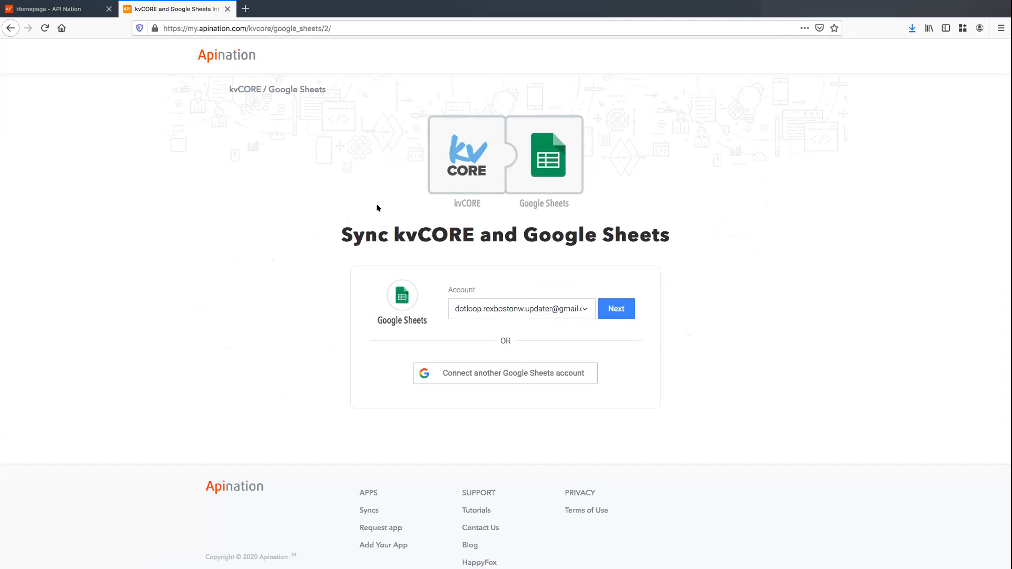
Link a different Google account and allow Apination to access its spreadsheets
left_click(522, 375)
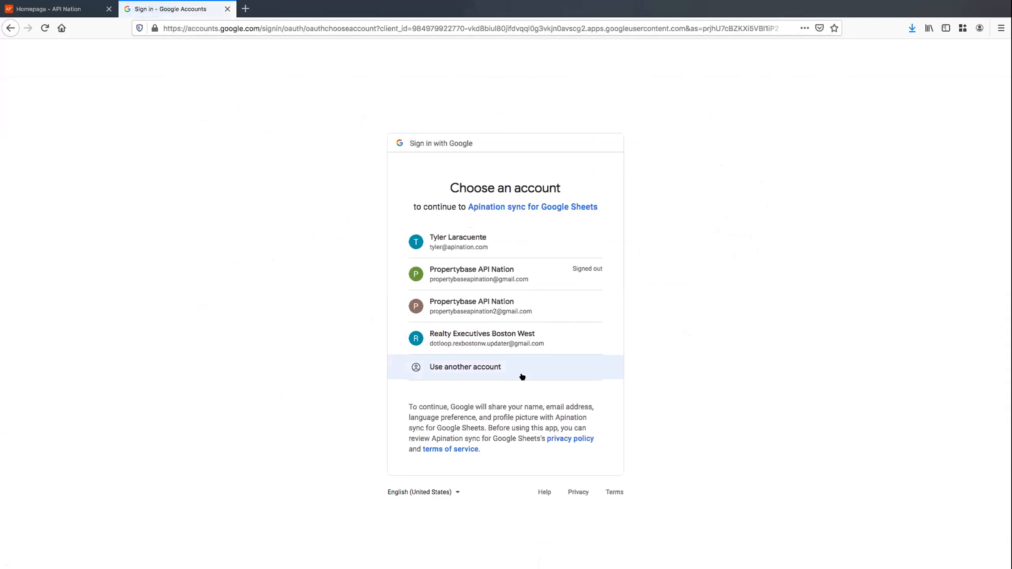
left_click(502, 240)
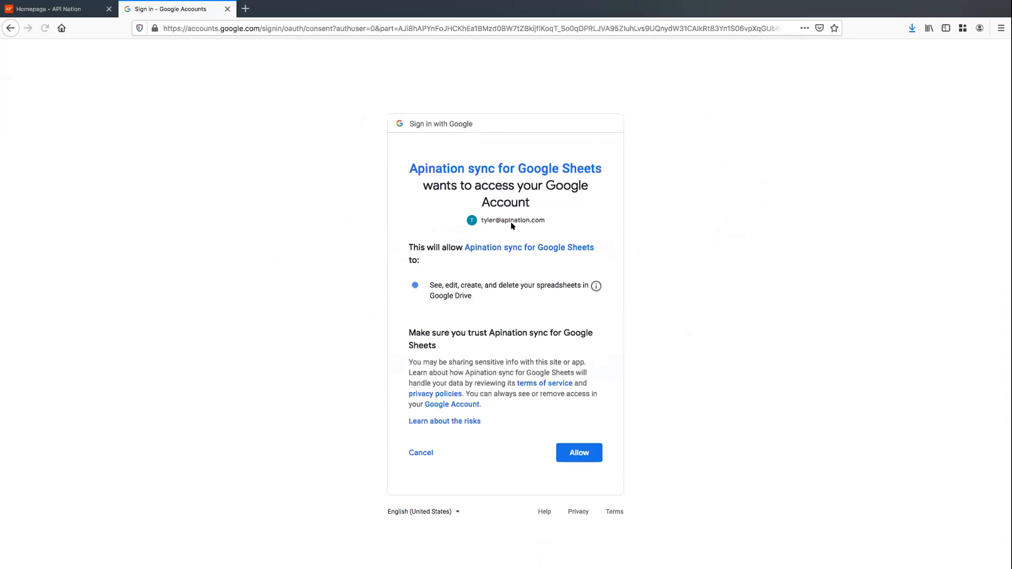
left_click(574, 452)
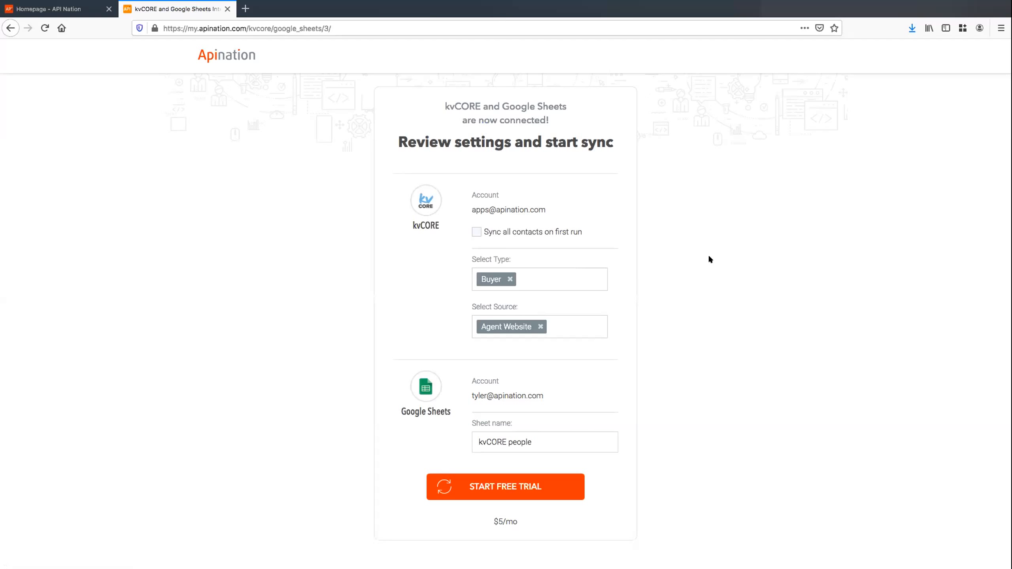
Add Seller as a contact type, enable syncing all contacts on first run, and start the free trial
left_click(551, 275)
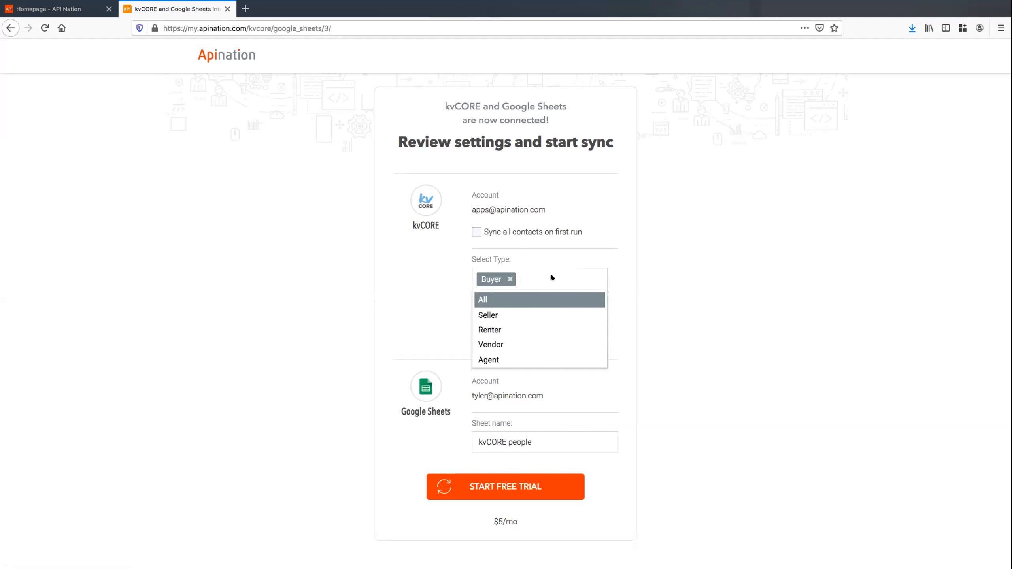
left_click(532, 314)
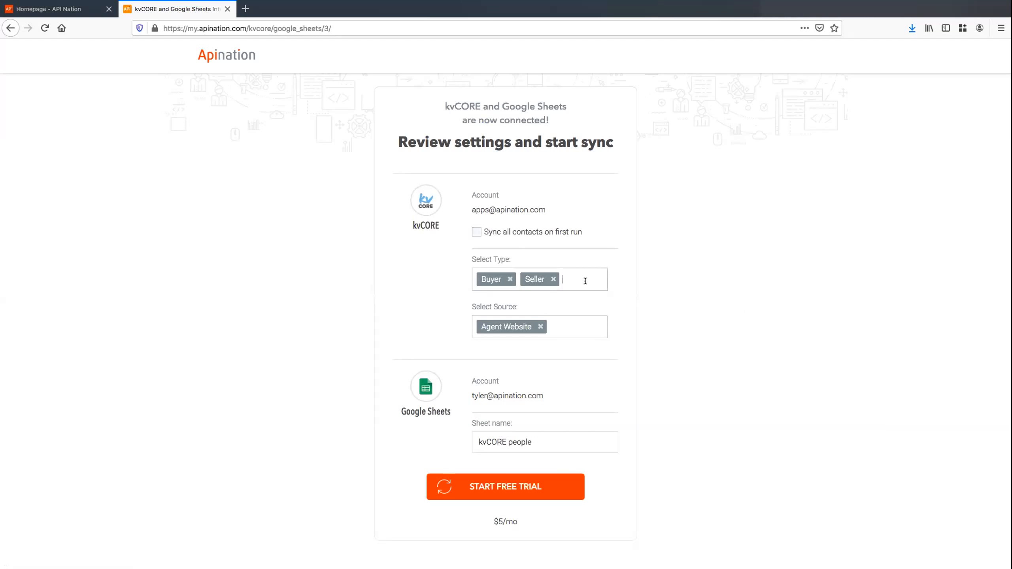
left_click(476, 231)
left_click(533, 487)
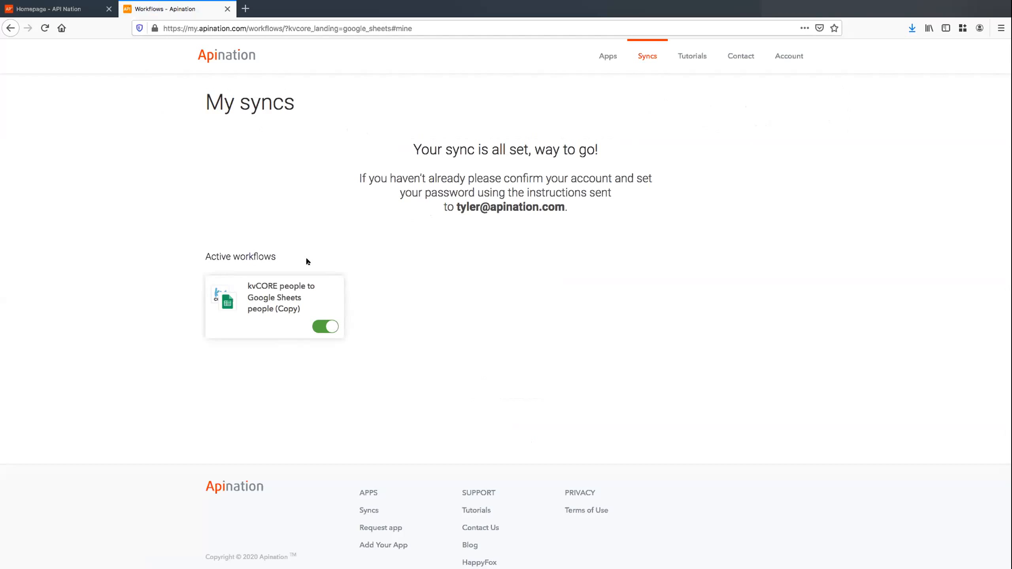
Open the 'kvCORE people to Google Sheets people (Copy)' workflow from My syncs
left_click(281, 288)
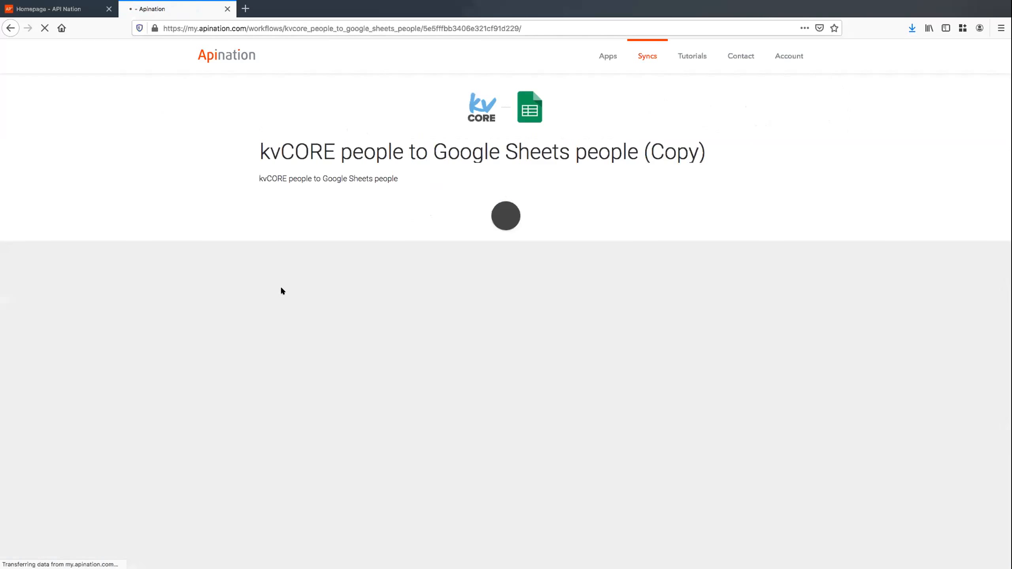
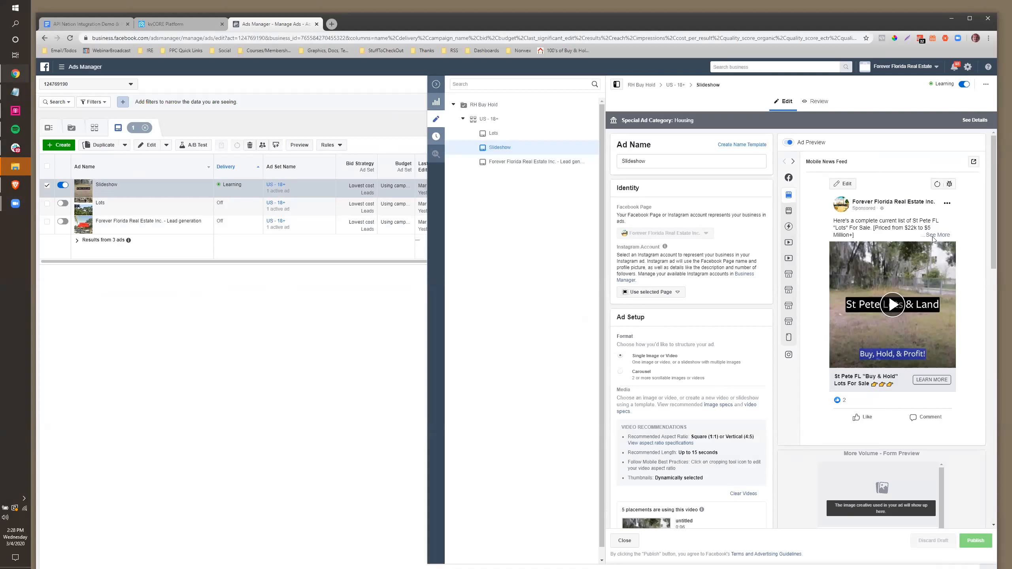
Preview the Slideshow ad as a live Facebook post with comments in a new tab
left_click(972, 161)
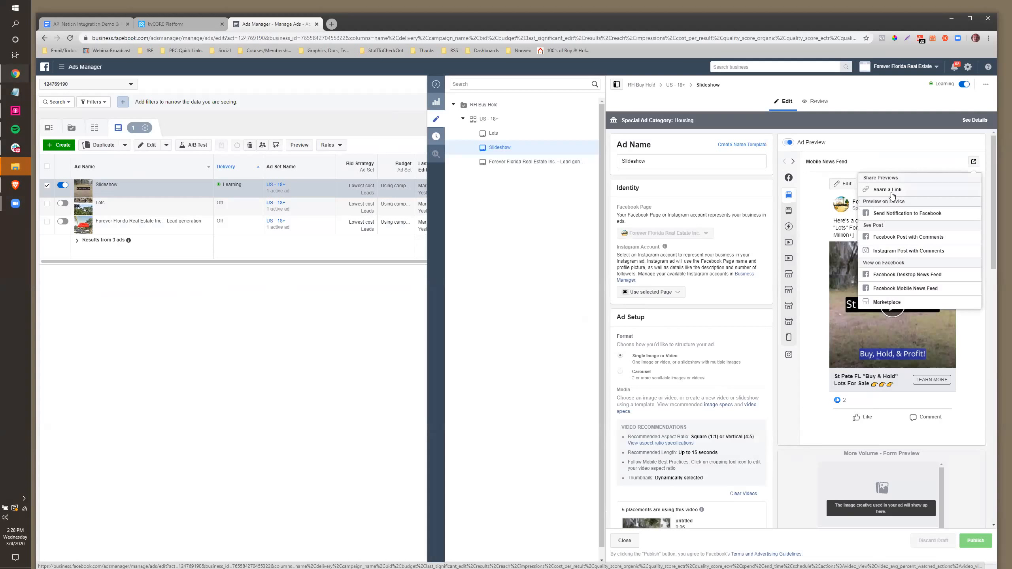
left_click(893, 238)
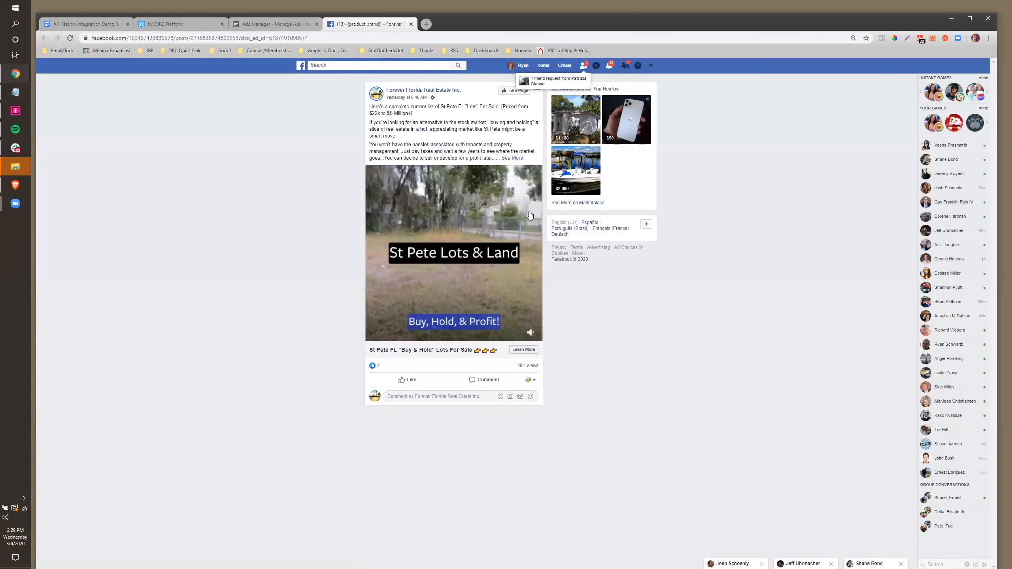
left_click(523, 350)
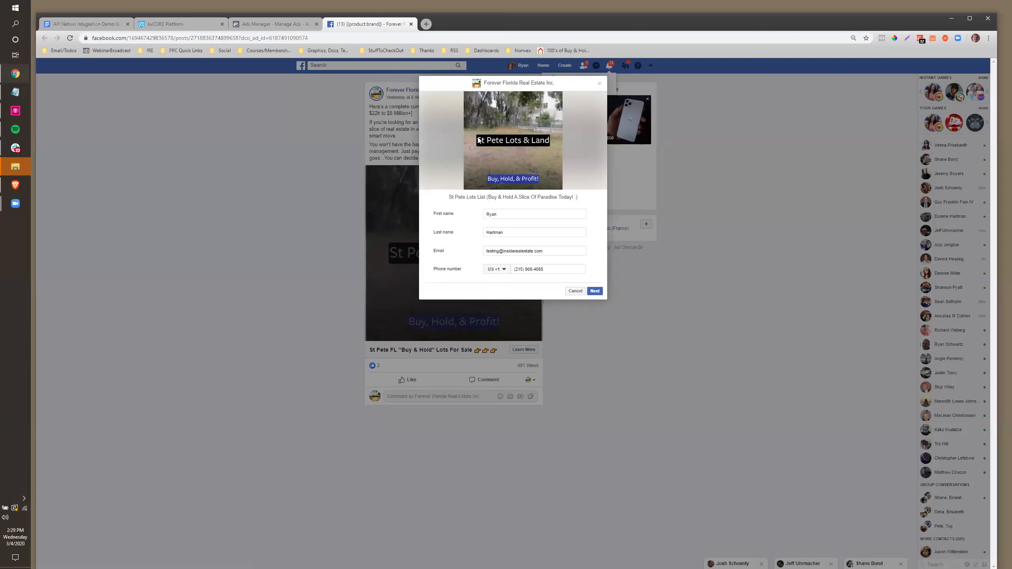
left_click_drag(548, 251, 483, 251)
left_click_drag(545, 270, 461, 274)
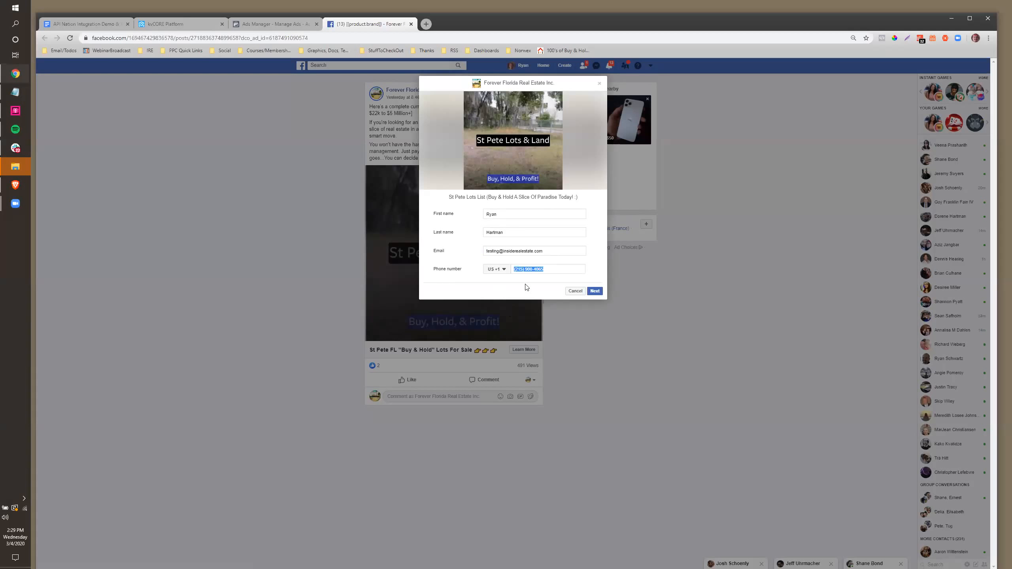
left_click_drag(556, 269, 510, 272)
left_click(575, 291)
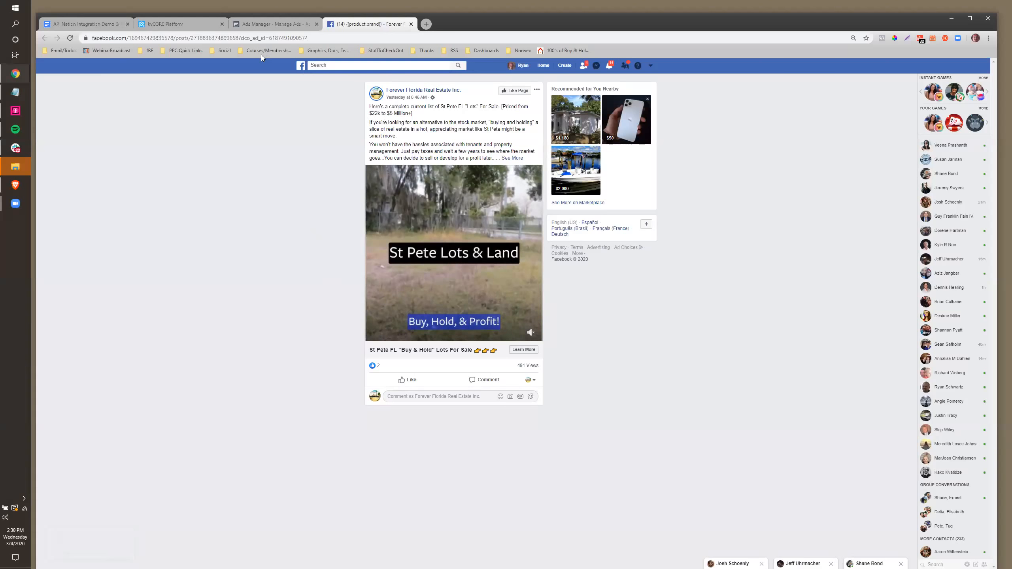
Glance at the kvCORE marketplace, then return to the Ads Manager tab
left_click(174, 24)
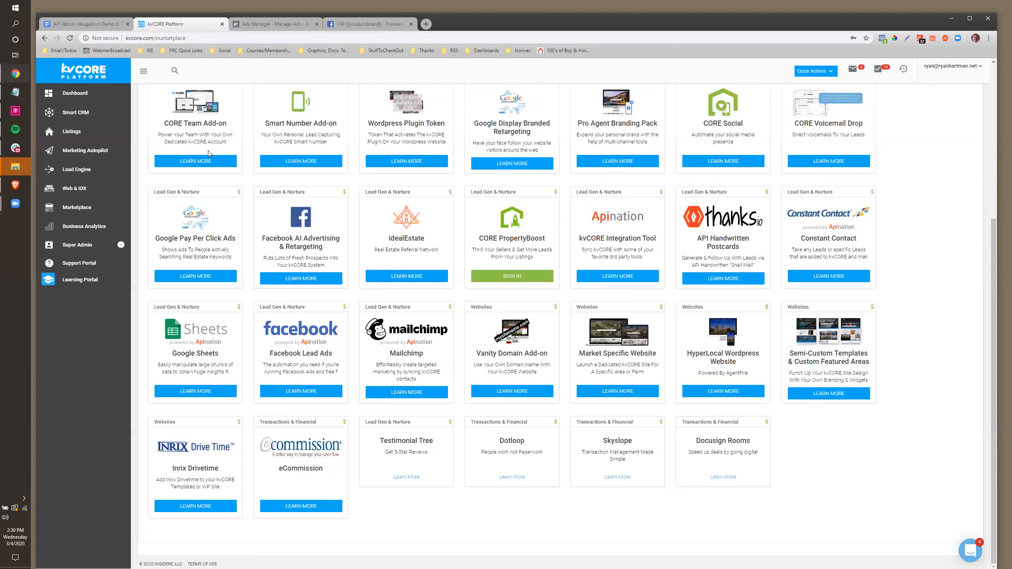
left_click(239, 25)
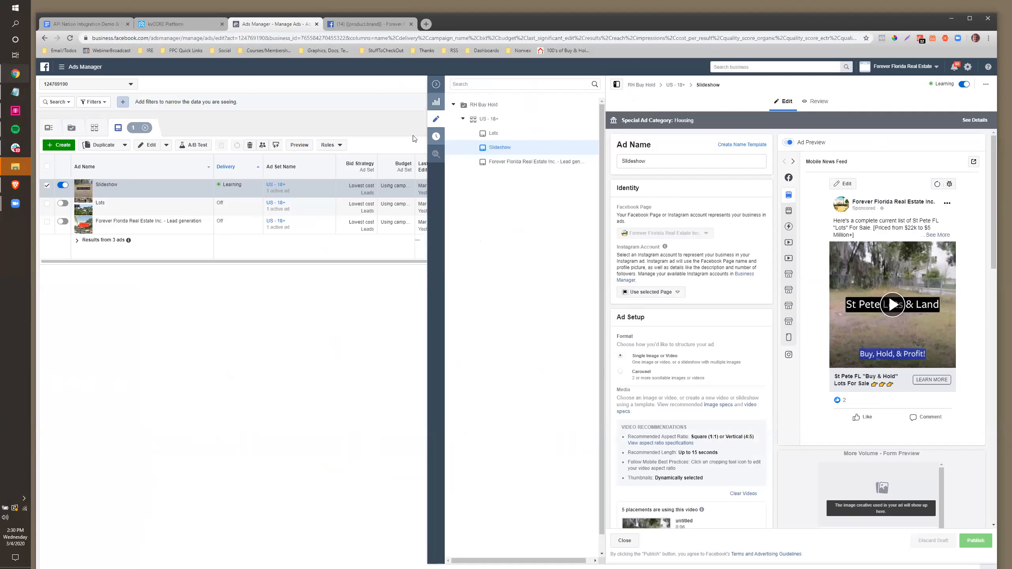
Collapse the side pane, peek at Create and the RH Buy Hold campaign, then return to Ads
left_click(435, 85)
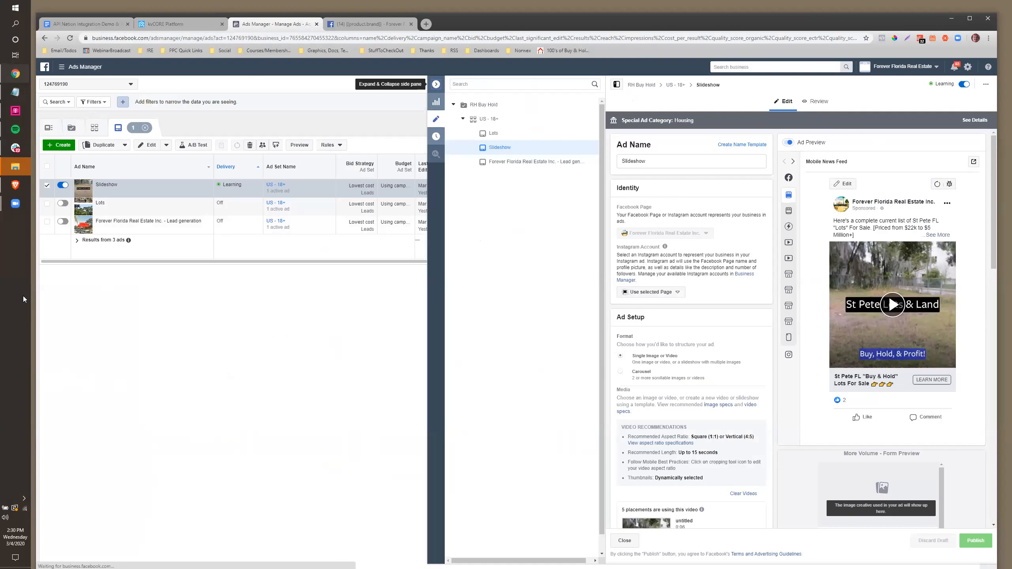
left_click(61, 145)
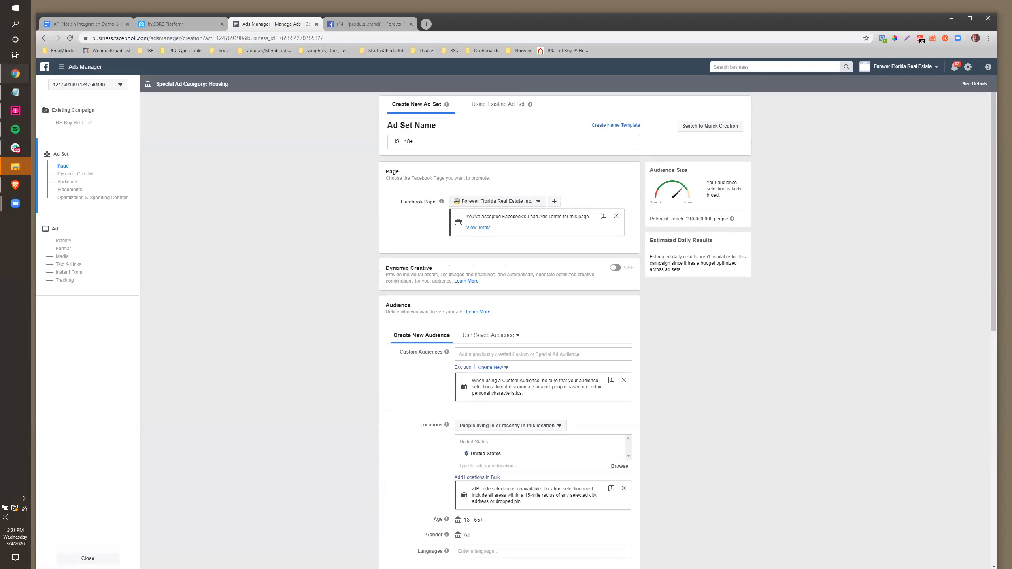
scroll(507, 307, "down", 2)
scroll(502, 340, "down", 5)
scroll(502, 340, "up", 8)
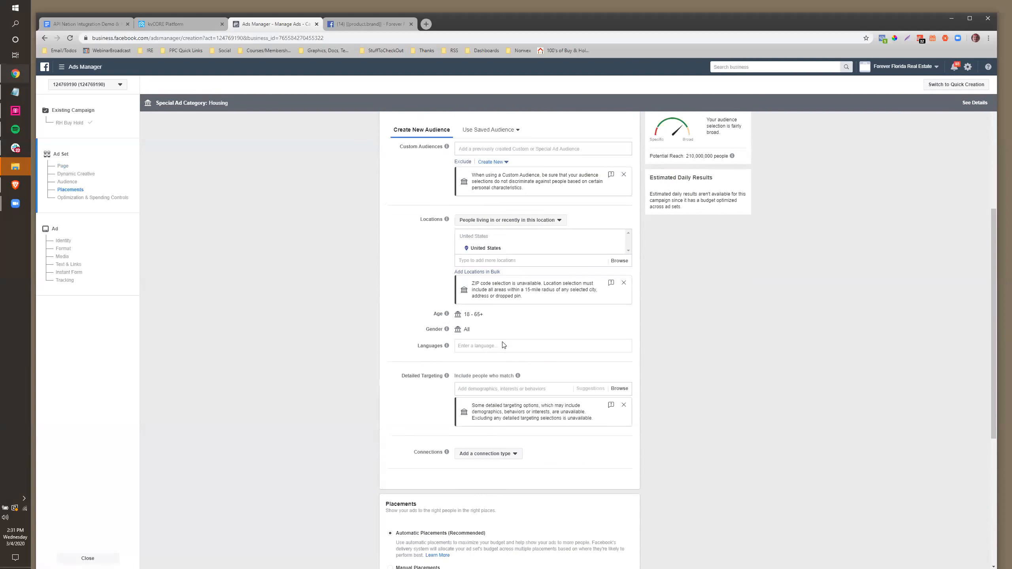
scroll(500, 251, "down", 9)
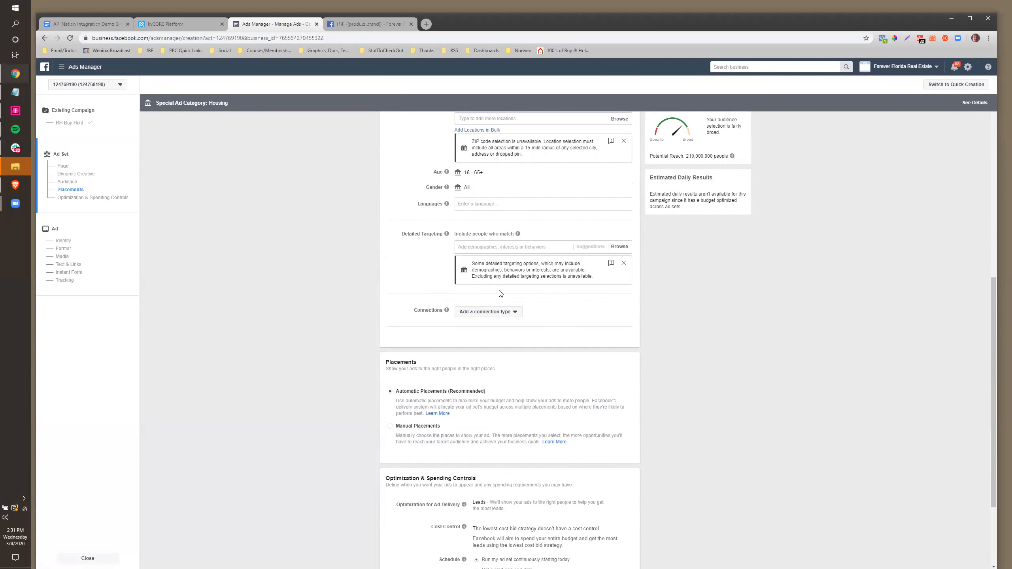
scroll(501, 294, "up", 8)
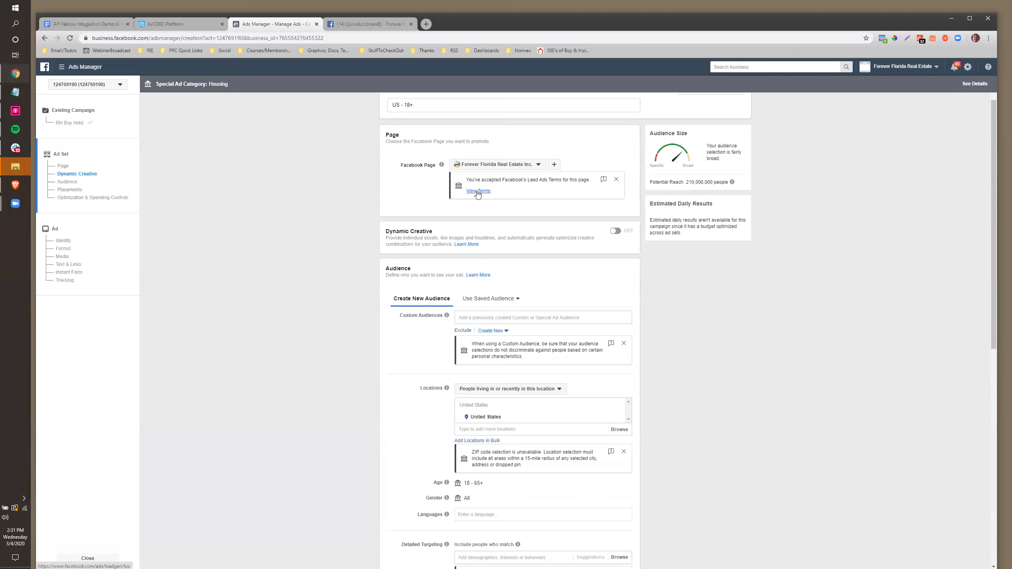
scroll(259, 194, "up", 1)
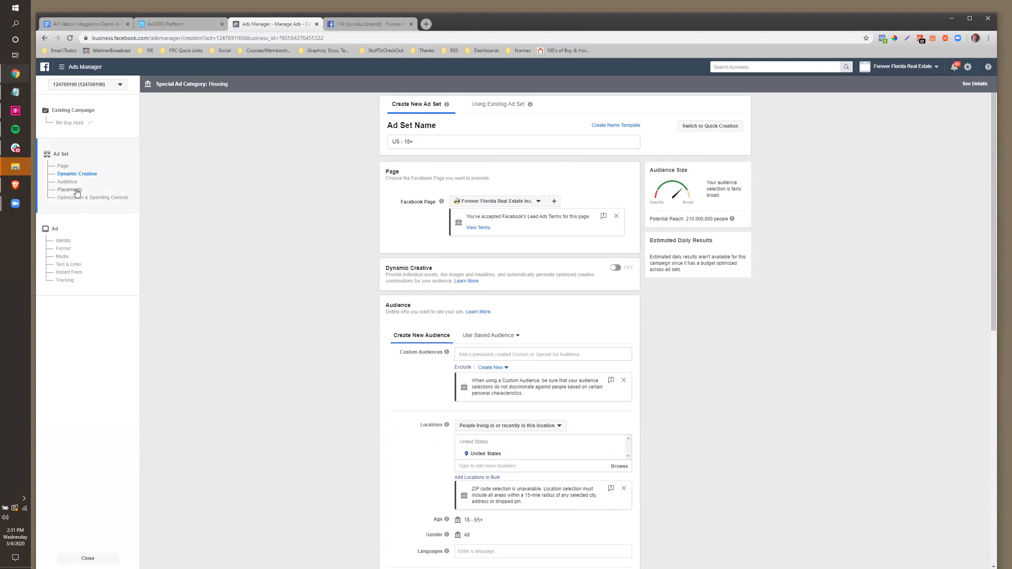
left_click(62, 124)
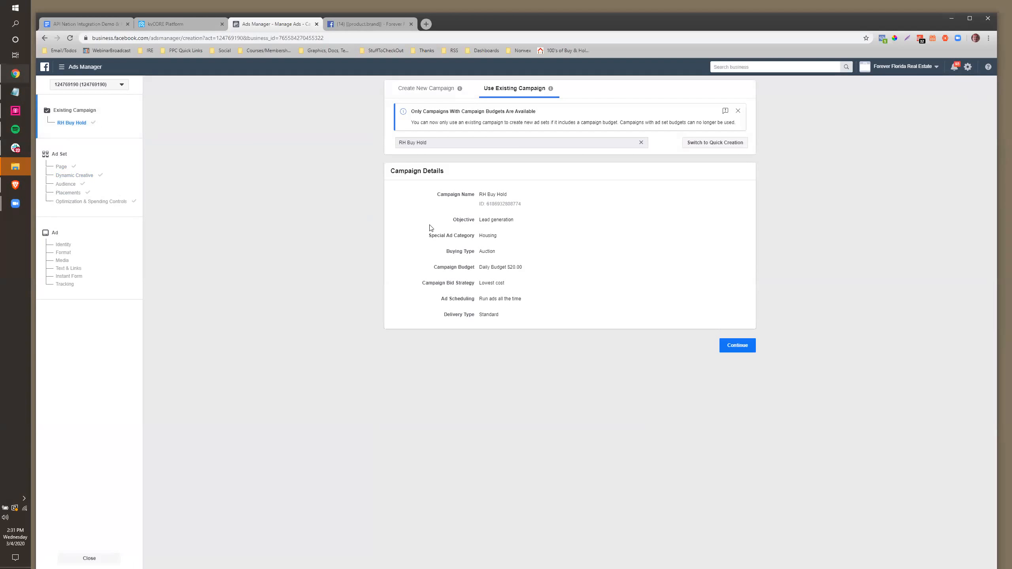
left_click(43, 38)
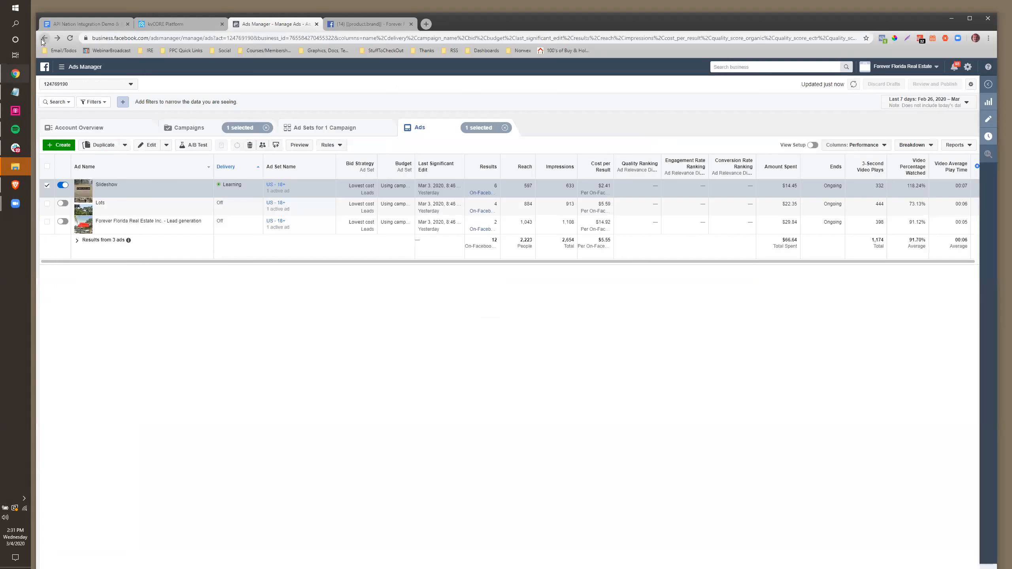
From the Campaigns list, create a Housing special-ad-category campaign with the Lead generation objective
left_click(172, 129)
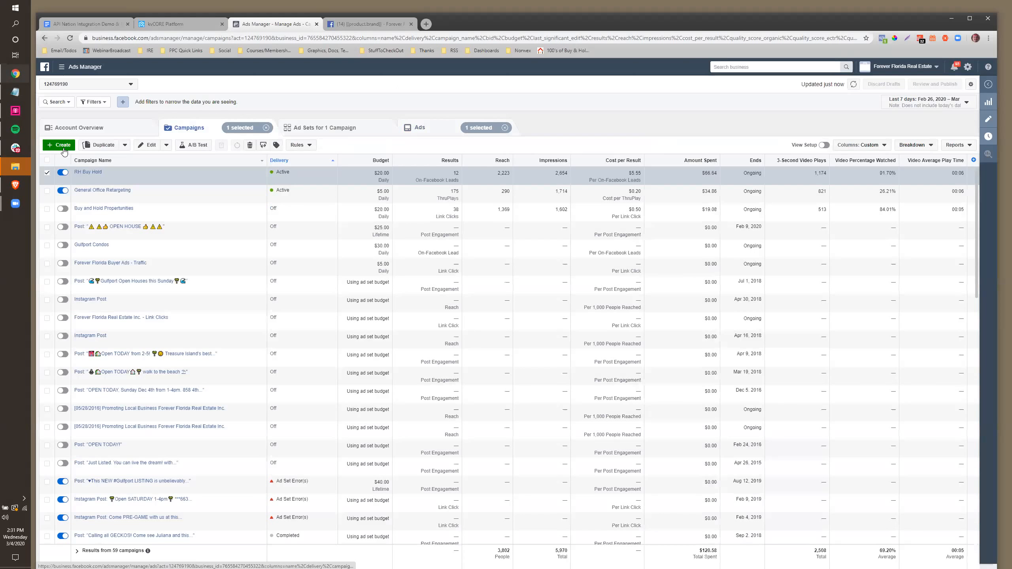
left_click(63, 148)
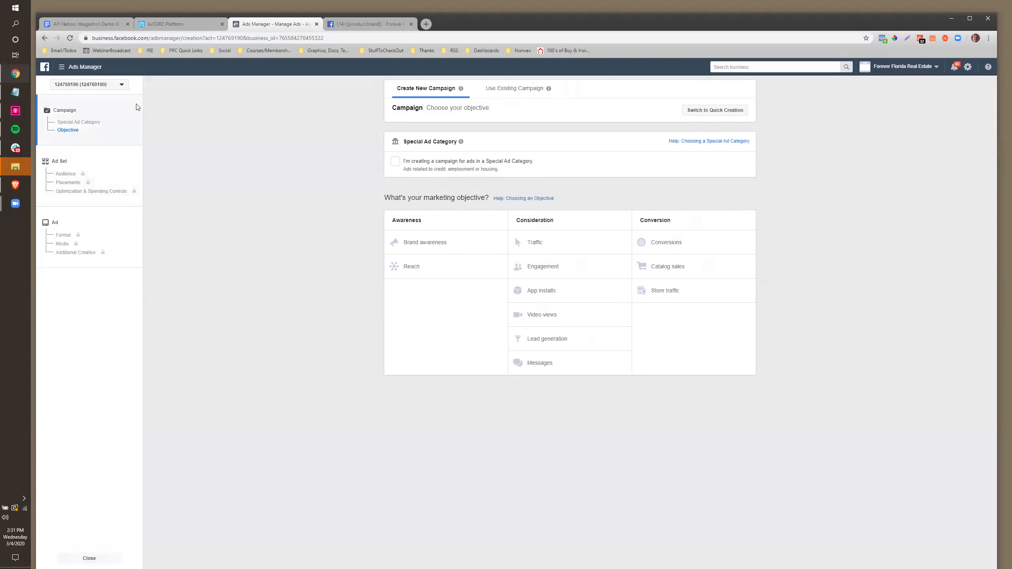
left_click(81, 125)
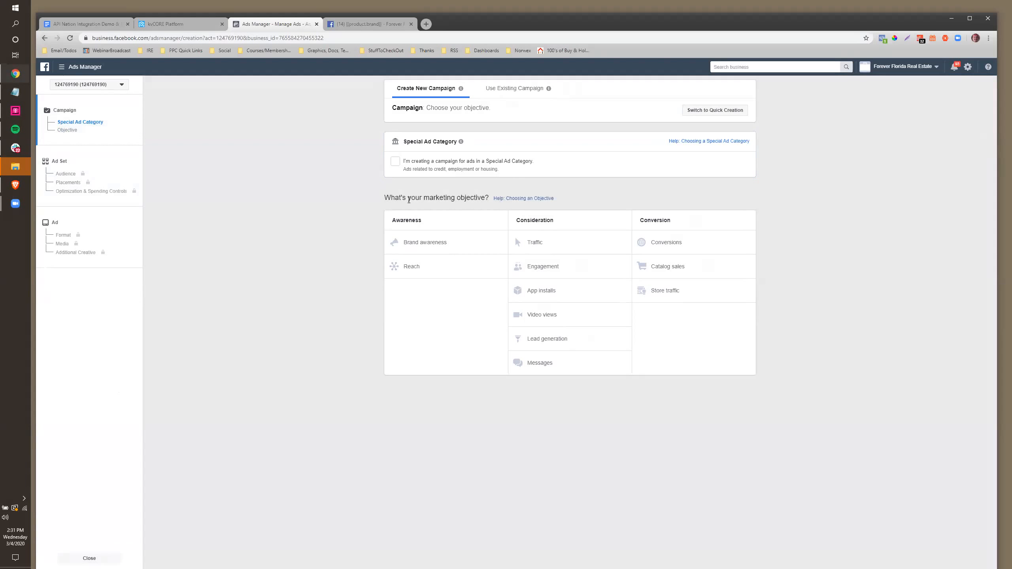
left_click(397, 164)
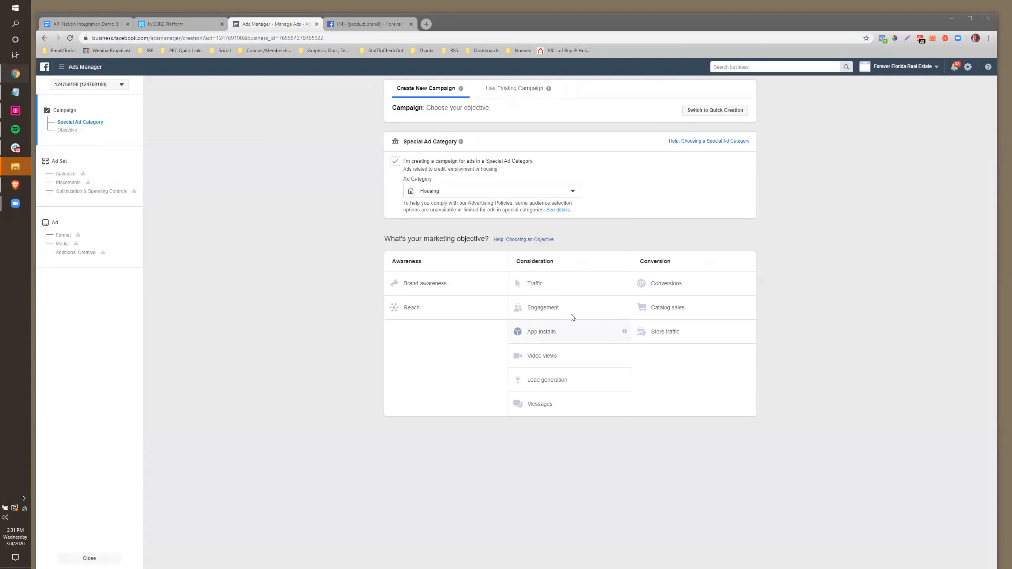
left_click(552, 388)
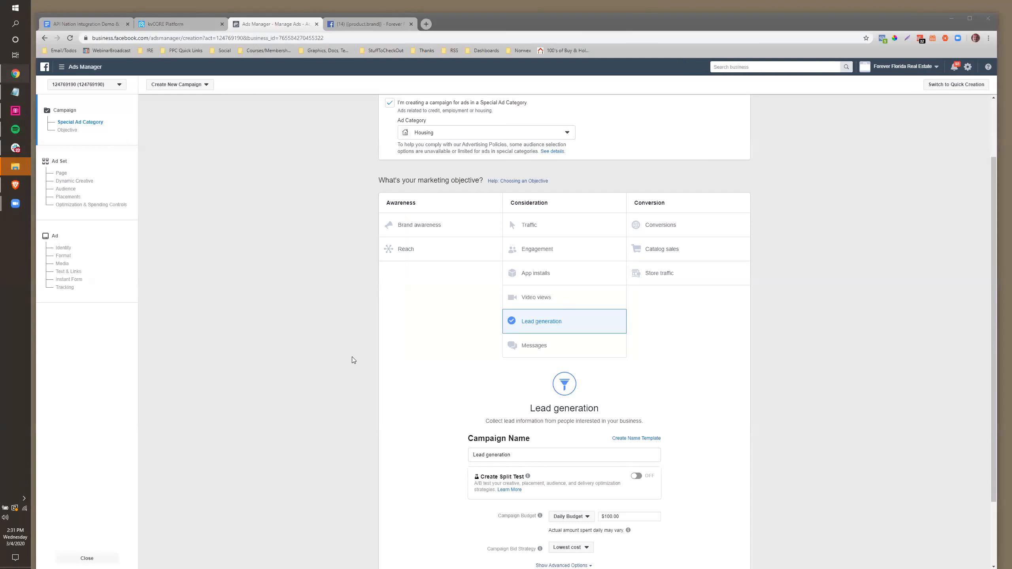
Name the campaign 'Demo Niched Ad for API Nation', give it a $10 daily budget, and continue
left_click(372, 349)
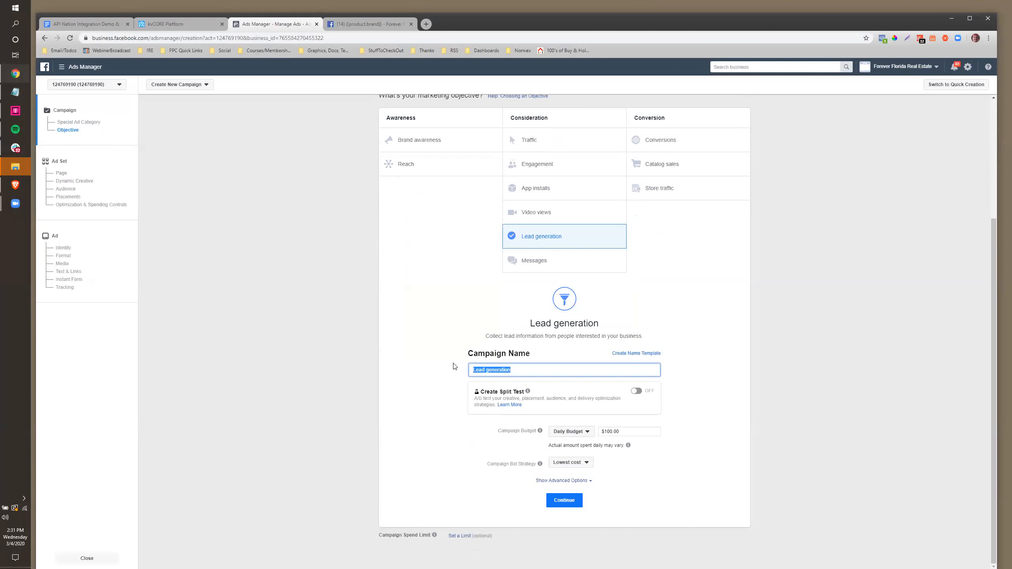
type("Dem")
type("o")
type("Niched Ads")
type("foro")
type("API Nation")
left_click_drag(630, 432, 594, 439)
type("10")
key("BackSpace")
key("BackSpace")
type("$10")
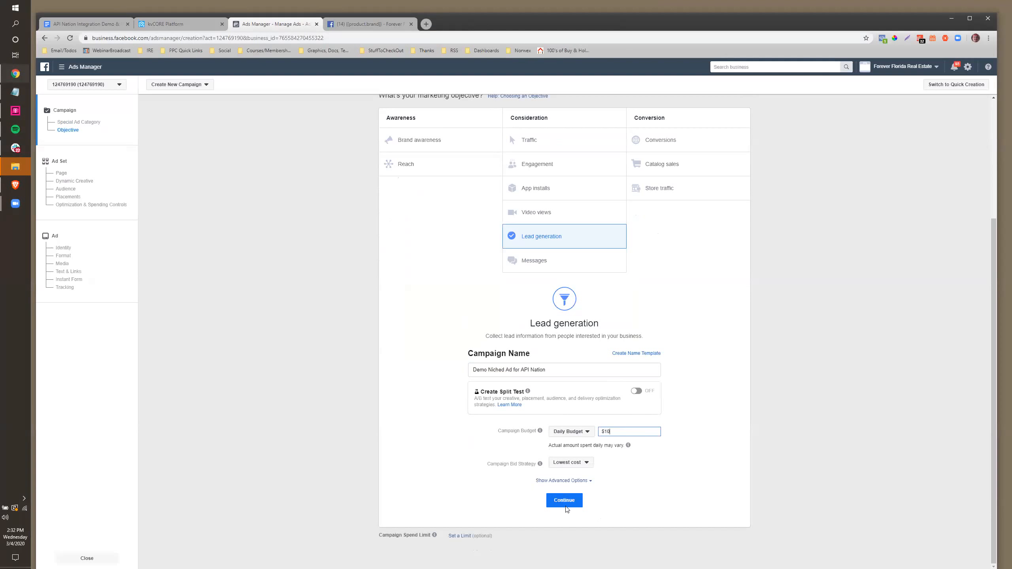
left_click(564, 502)
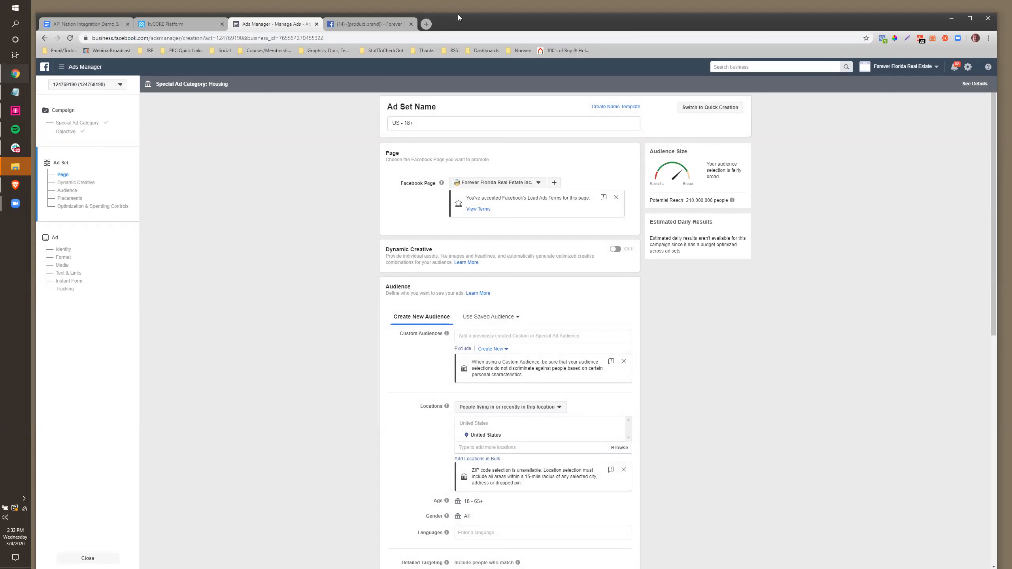
Target Saint Petersburg, Florida, removing the mistakenly added Saint Petersburg, Russia
scroll(503, 253, "down", 3)
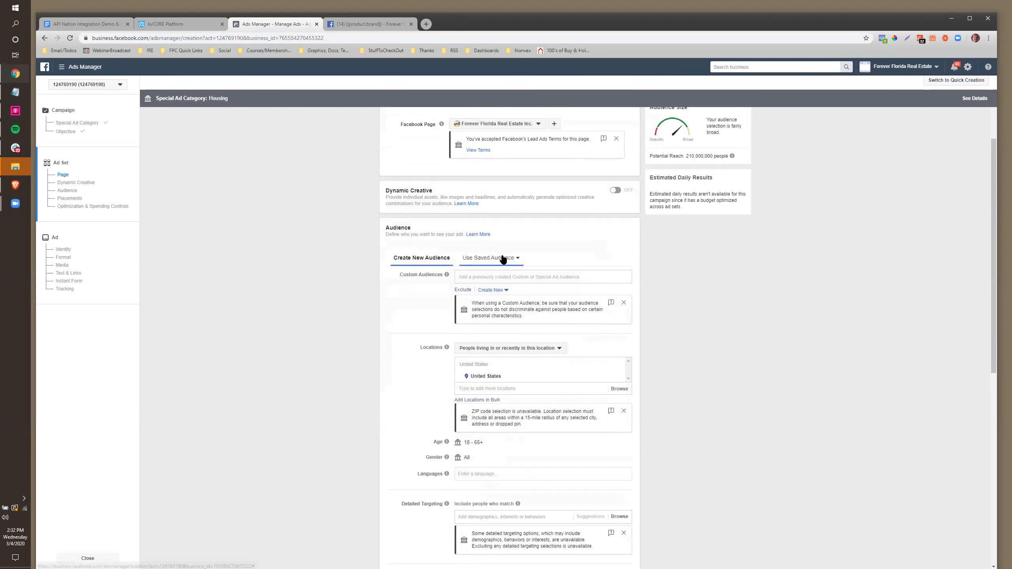
scroll(464, 281, "down", 1)
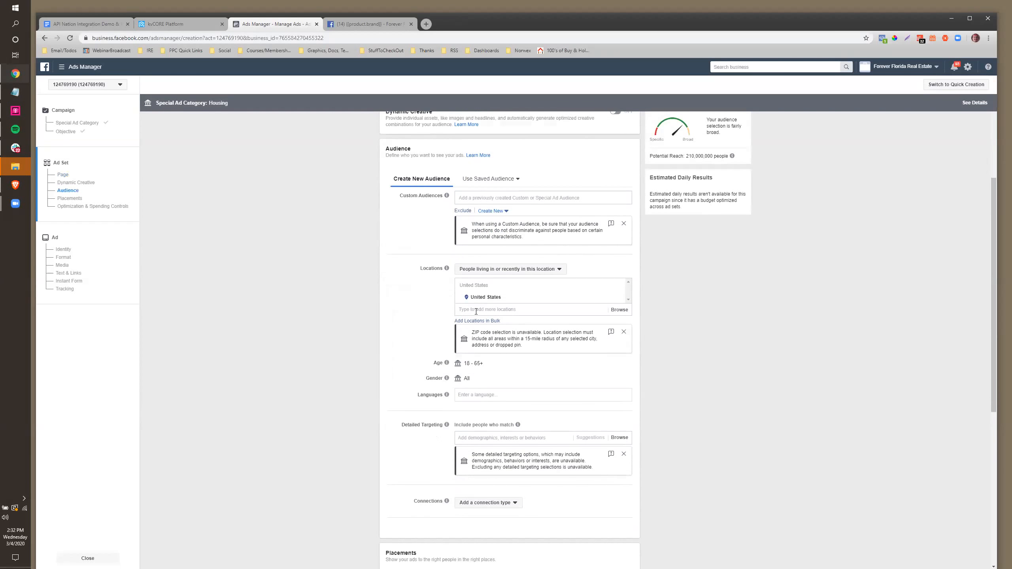
left_click(476, 310)
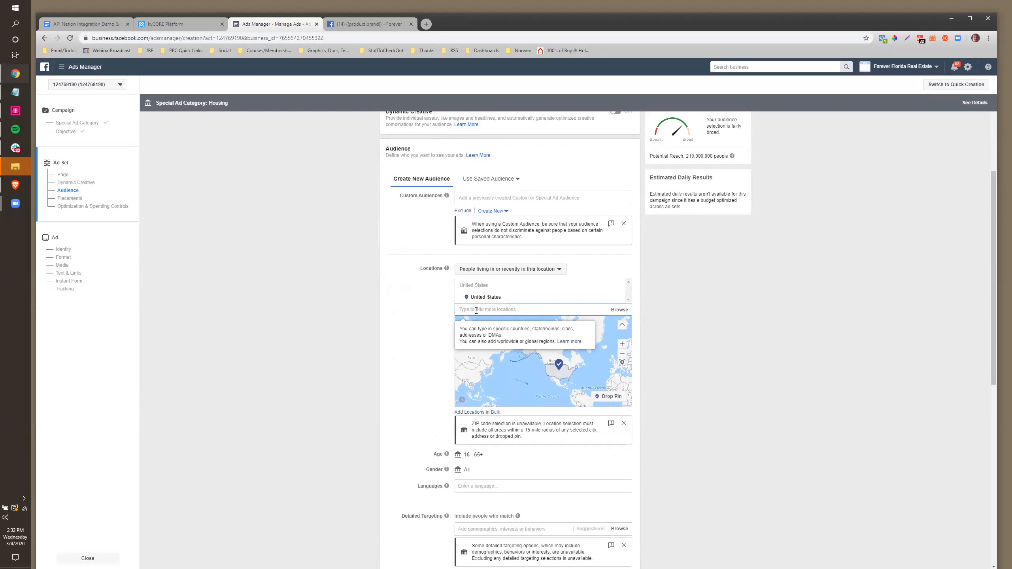
type("St Pete")
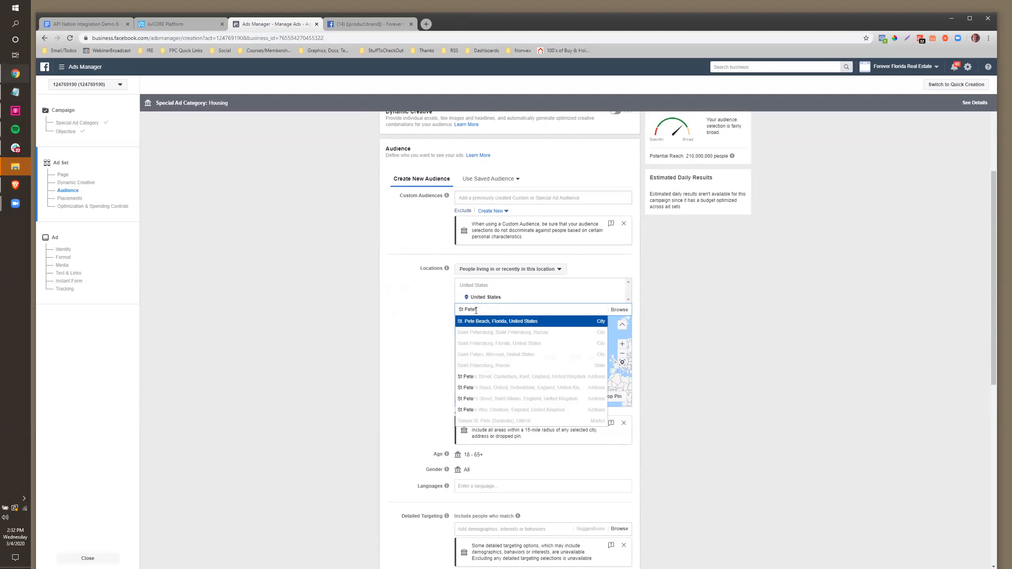
type("r")
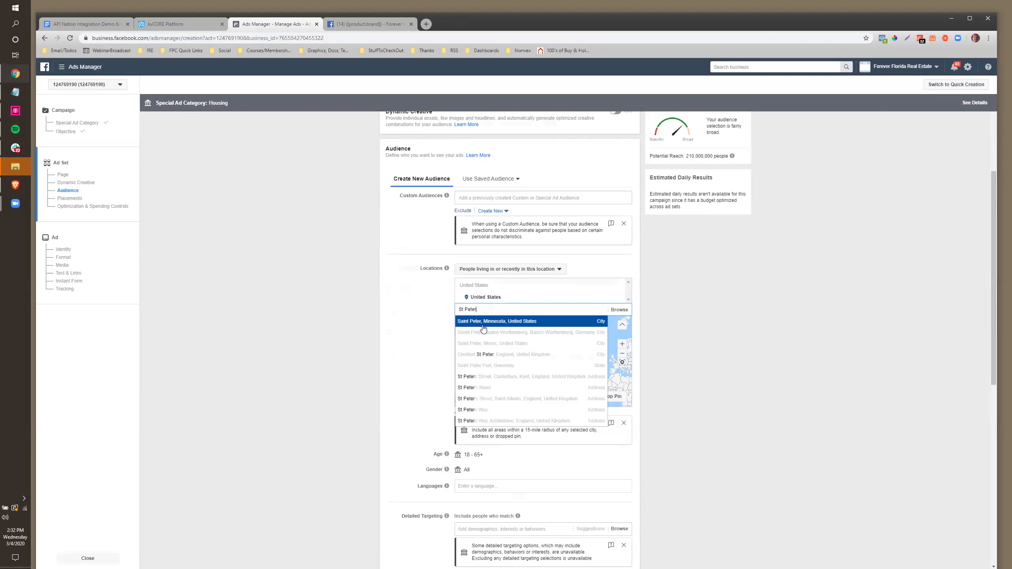
type("sburg")
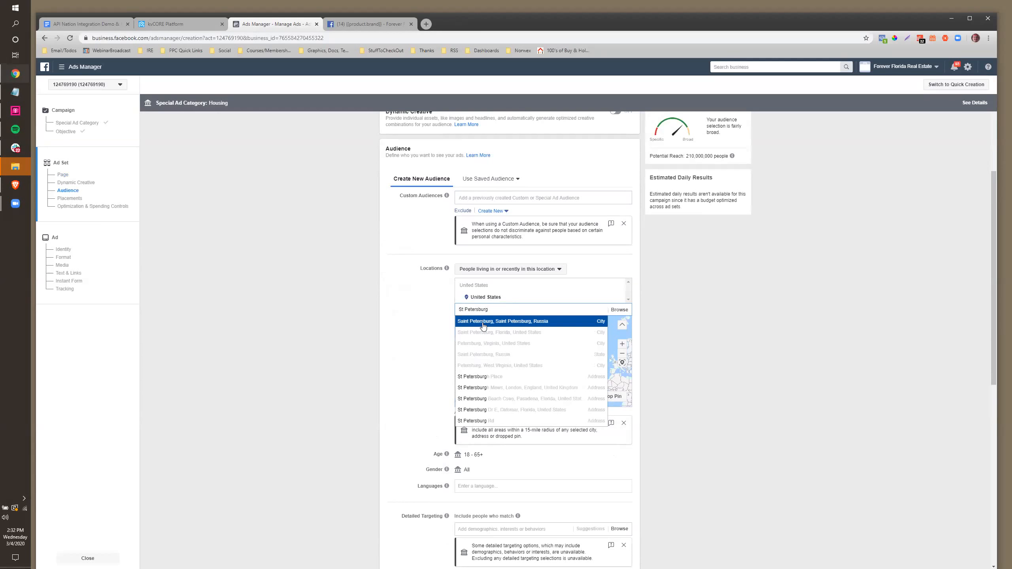
left_click(483, 324)
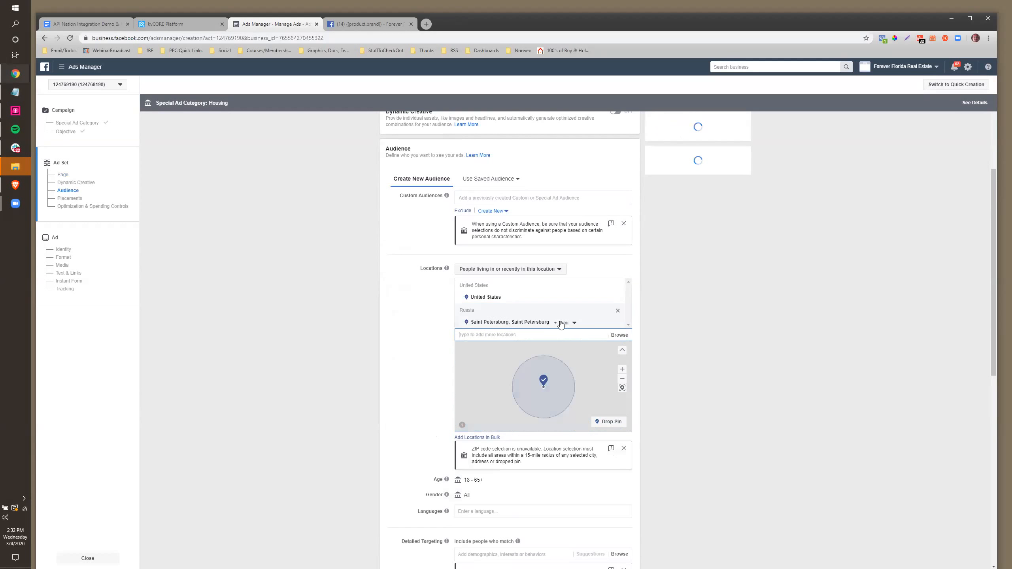
left_click(618, 323)
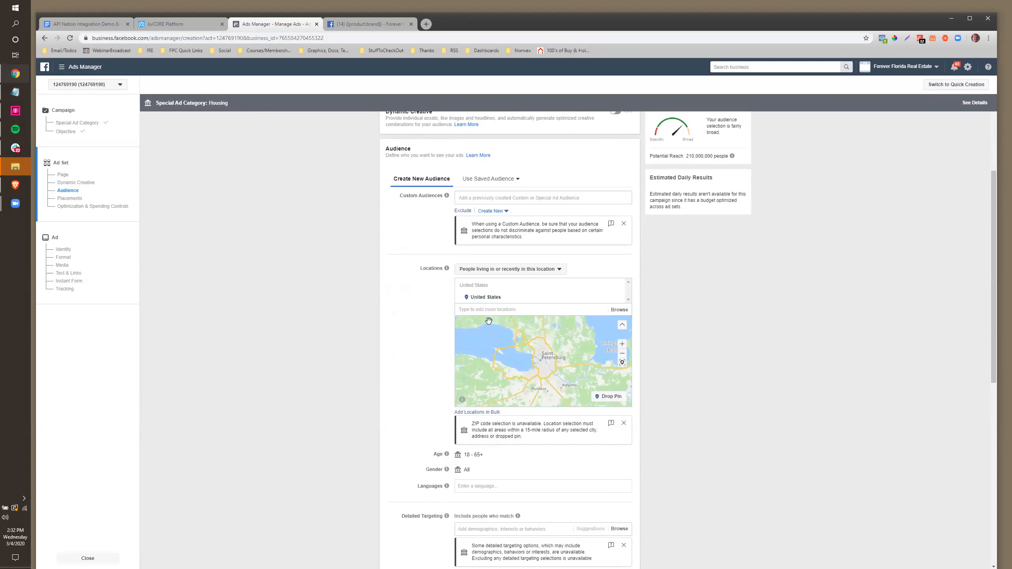
type("st p")
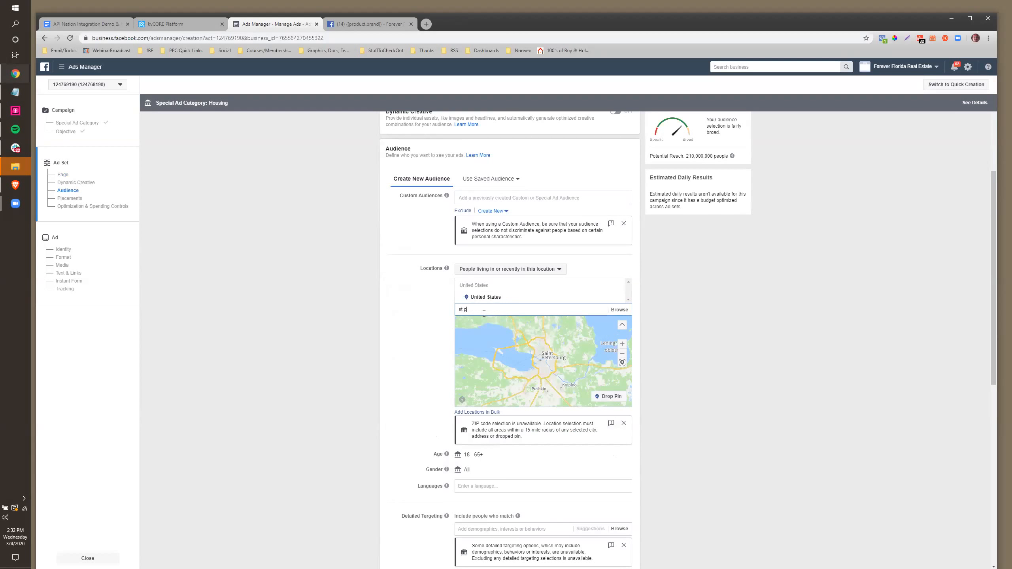
type(" petersburg fl")
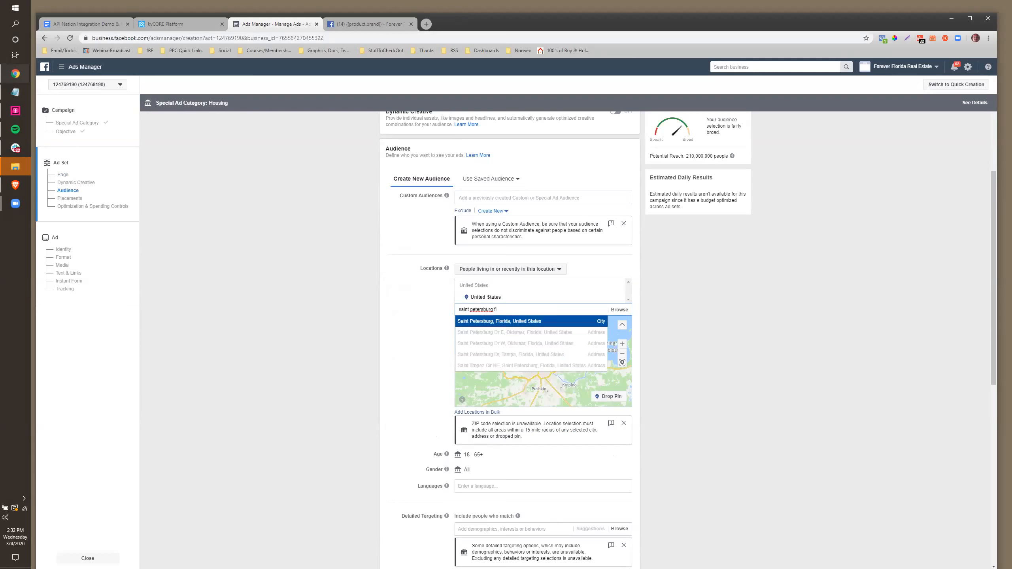
left_click(487, 322)
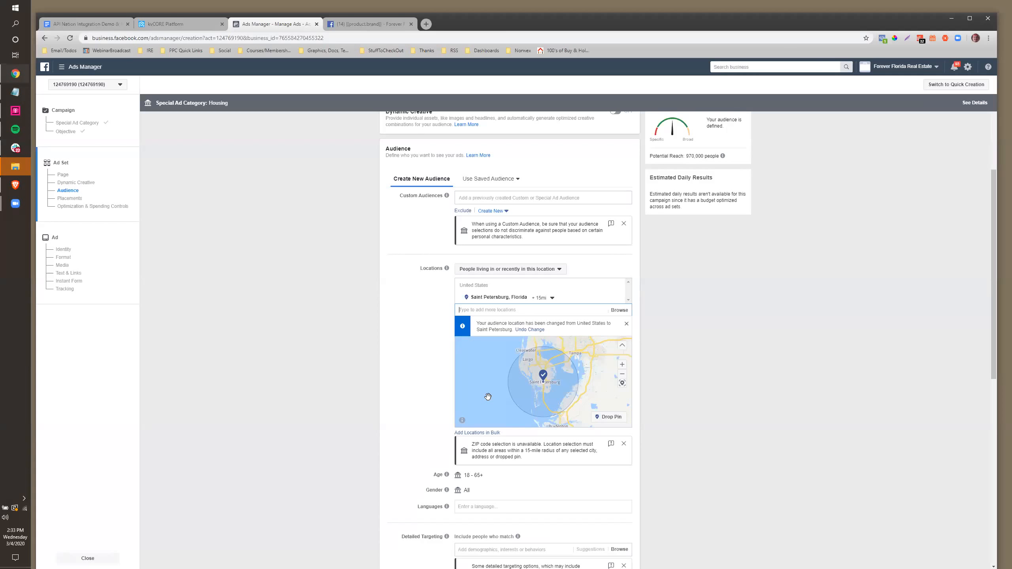
Review the ad set's Automatic Placements, Leads optimization and continuous schedule
scroll(488, 397, "down", 1)
scroll(412, 365, "down", 3)
scroll(413, 359, "down", 3)
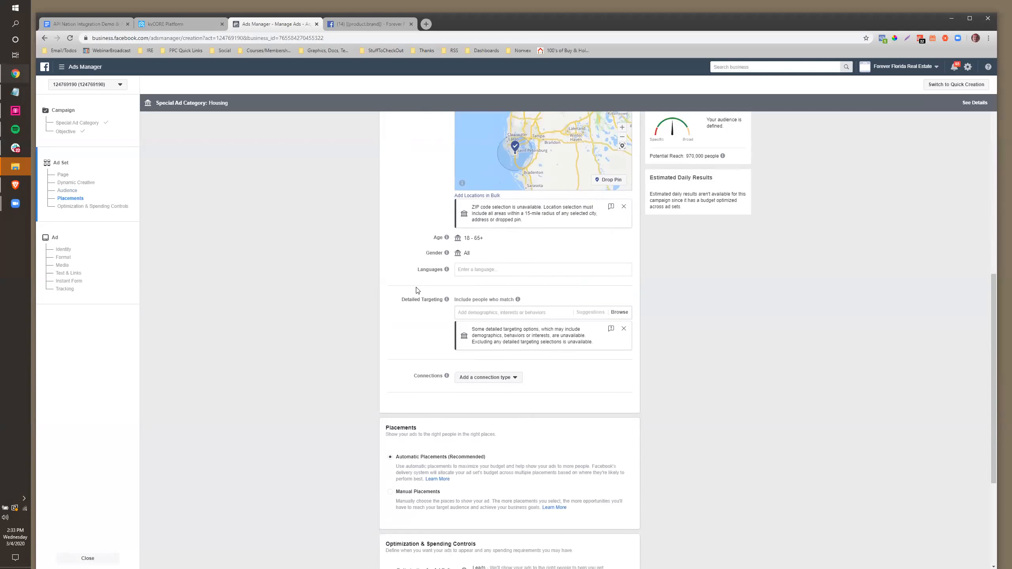
scroll(415, 295, "down", 5)
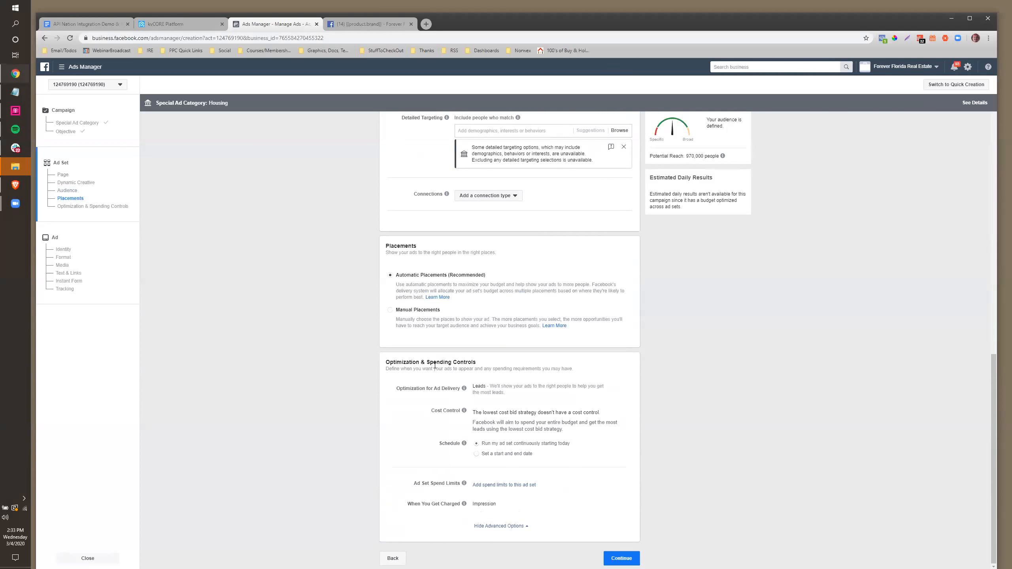
mouse_move(464, 443)
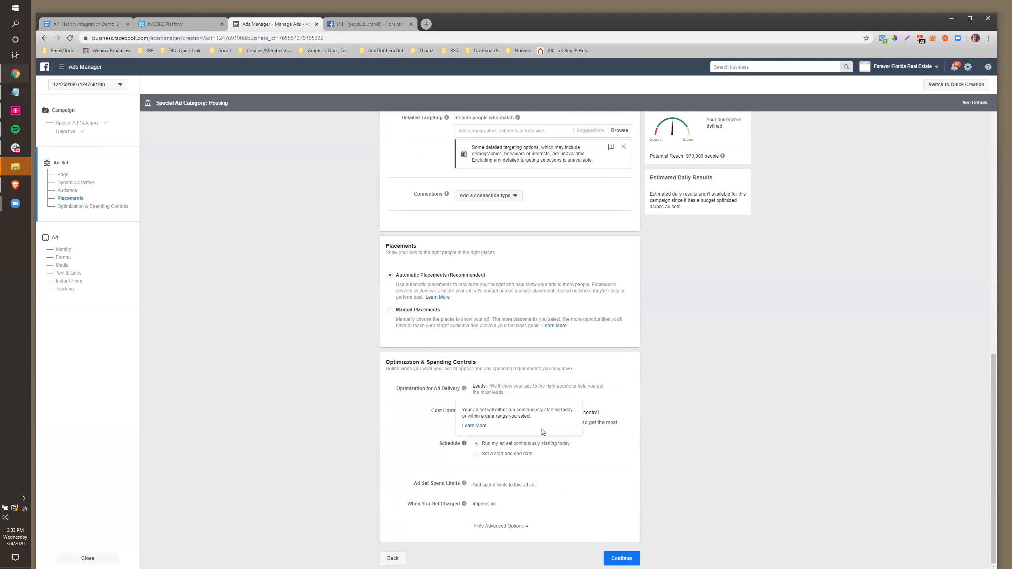
scroll(369, 341, "up", 3)
scroll(368, 341, "down", 3)
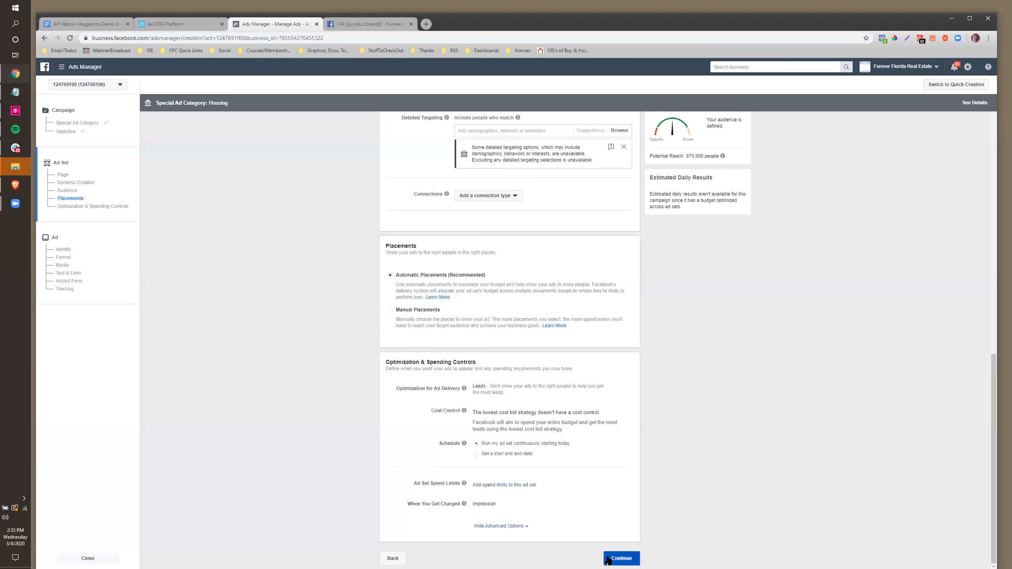
Clear the ad's image and start a video built from the grassy lot screenshot
left_click(621, 558)
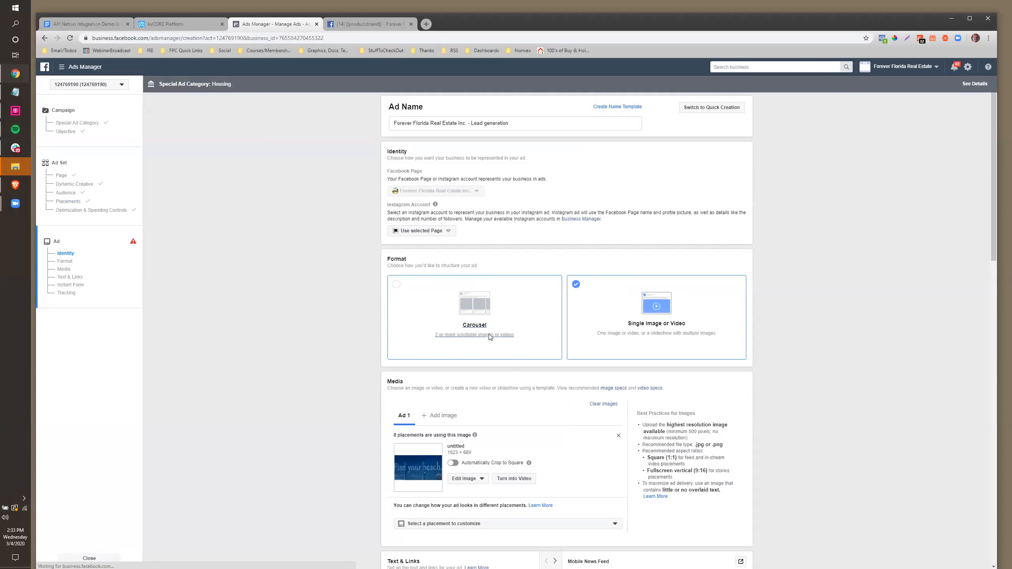
scroll(480, 352, "down", 1)
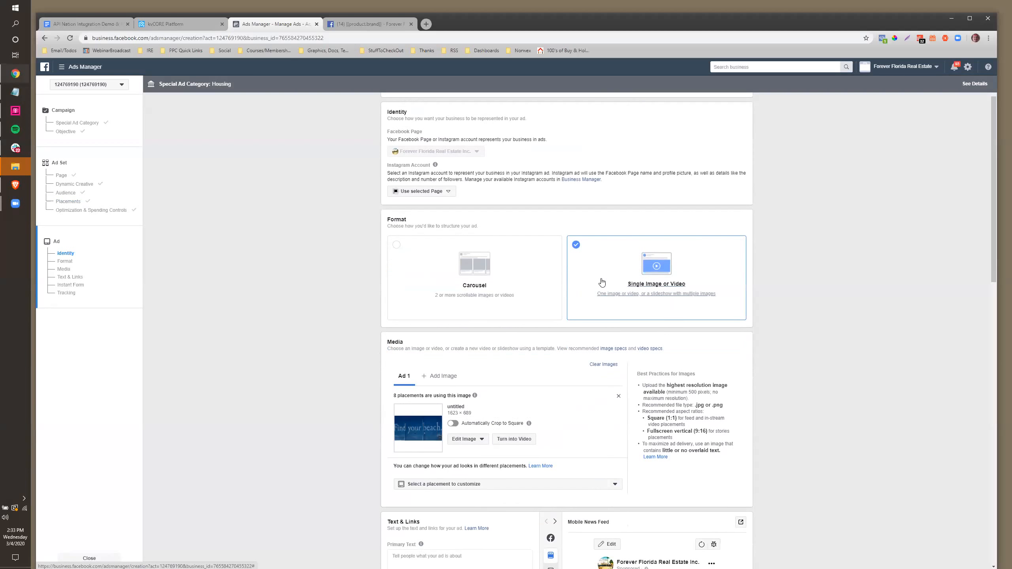
left_click(604, 366)
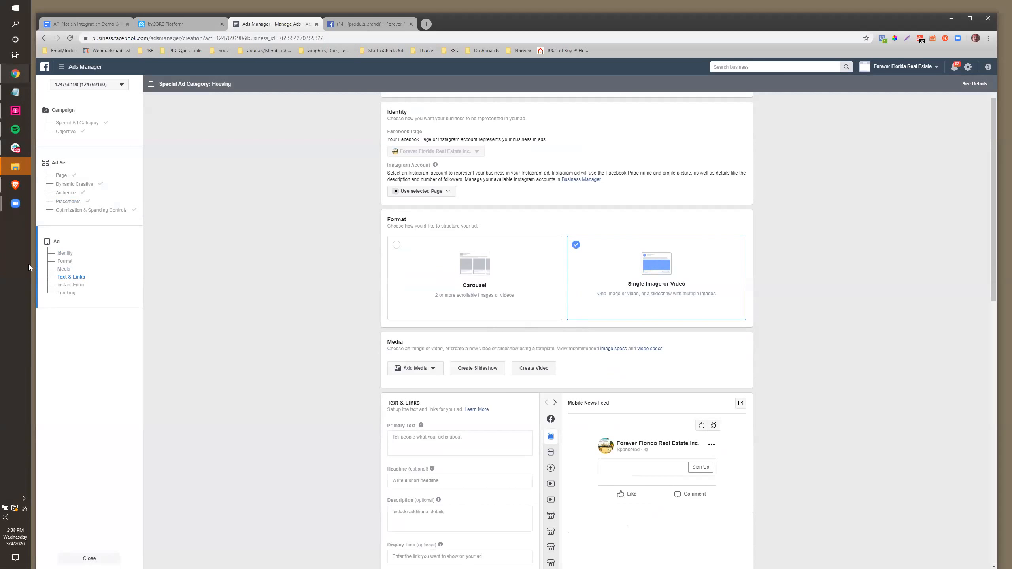
left_click(540, 371)
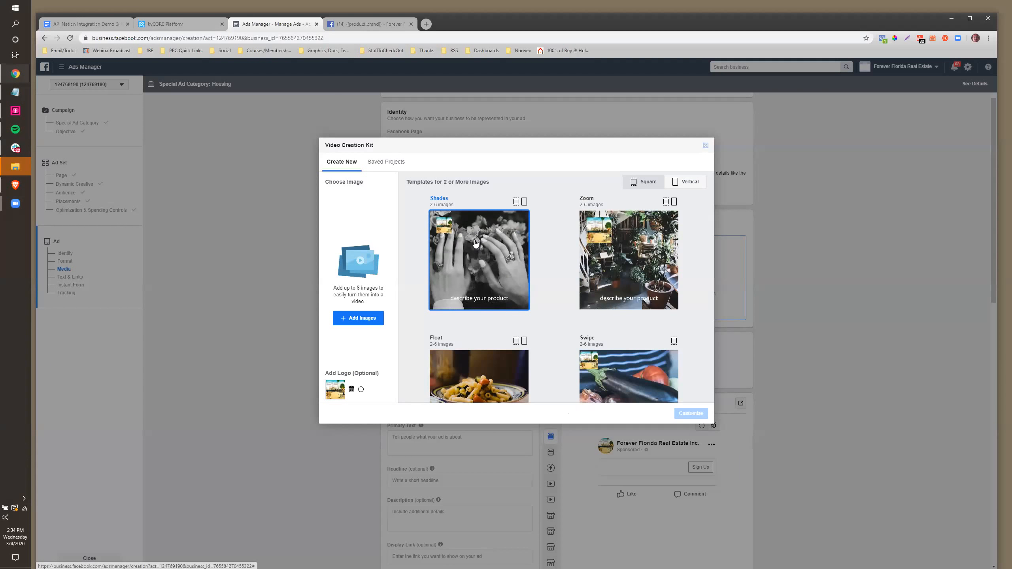
left_click(369, 319)
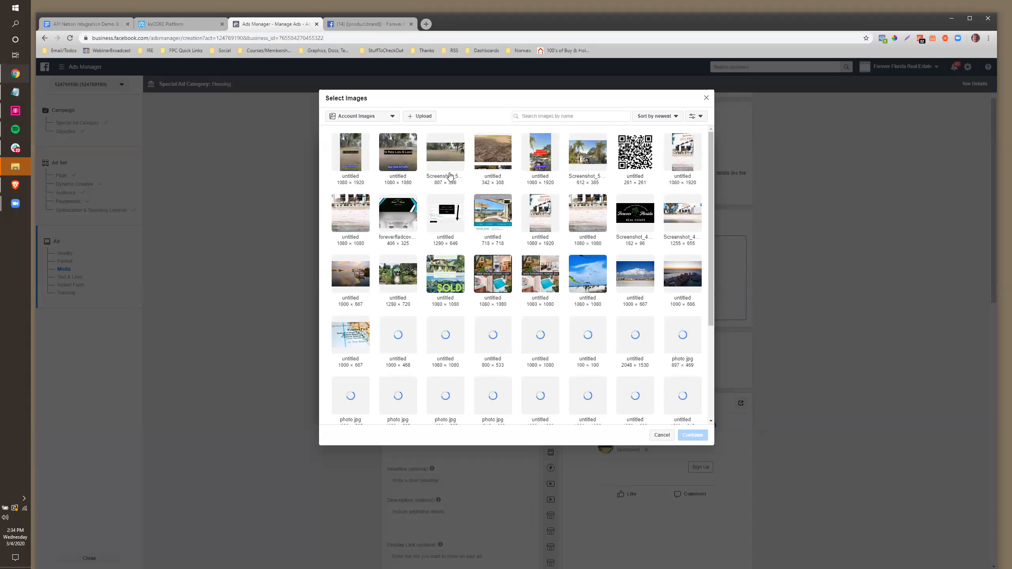
left_click(443, 155)
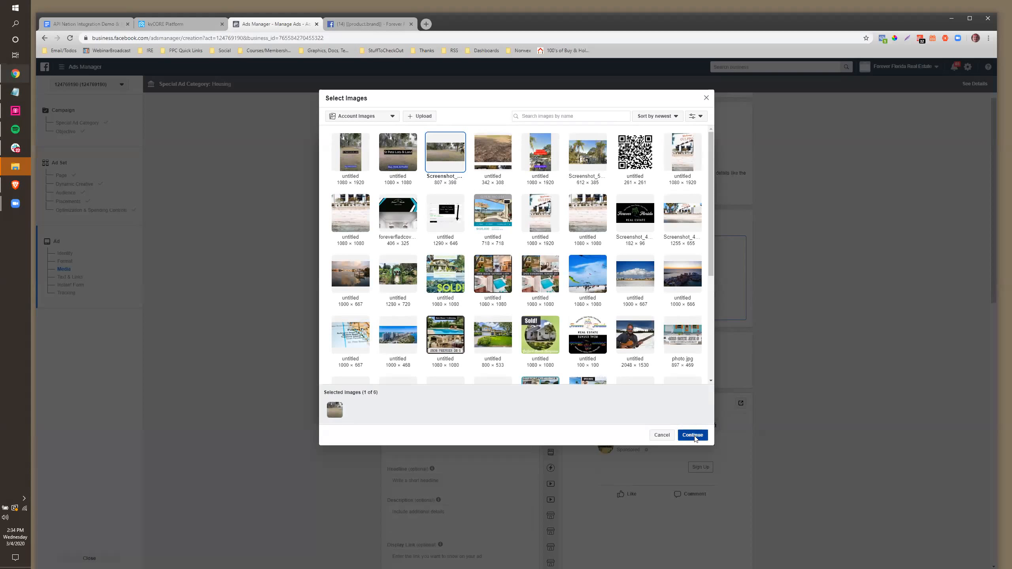
left_click(693, 435)
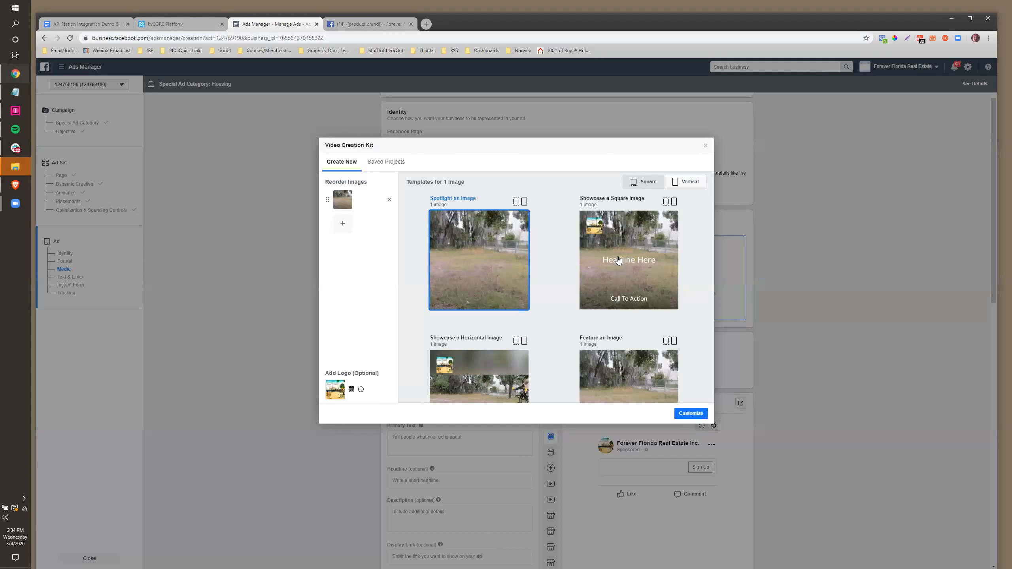
Choose the Showcase a Square Image template without a logo and open its scene for customising
left_click(619, 260)
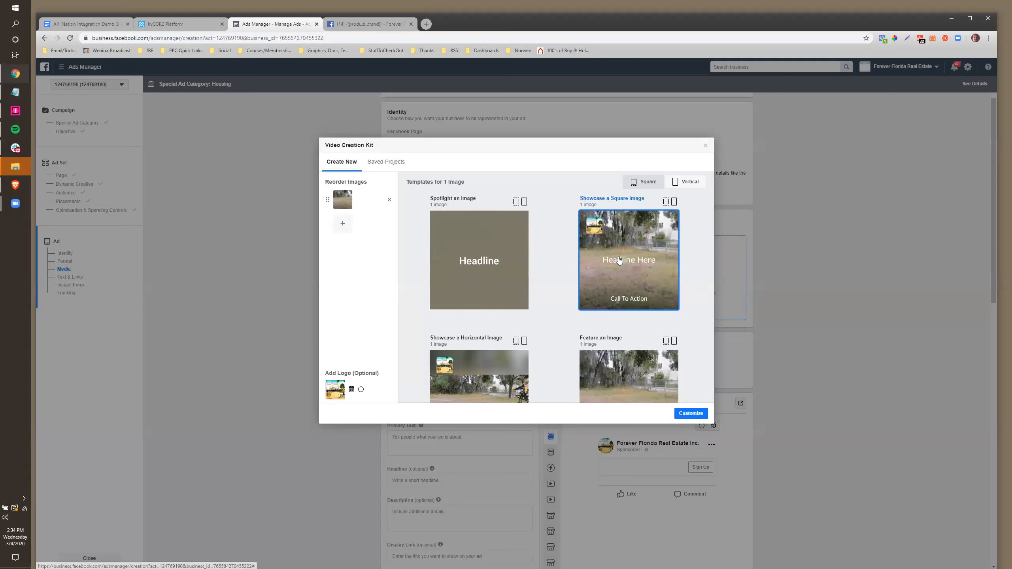
left_click(352, 387)
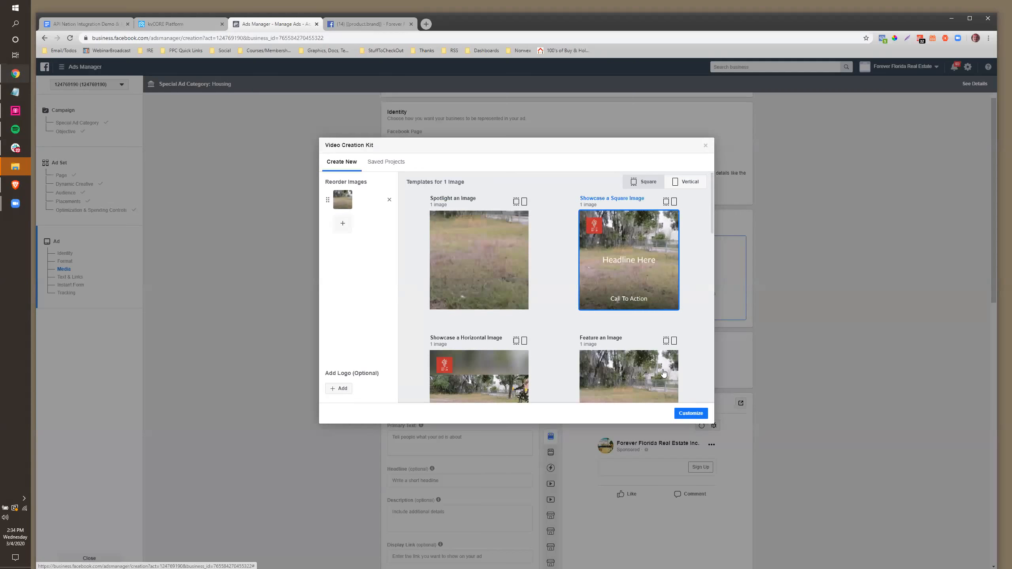
left_click(691, 413)
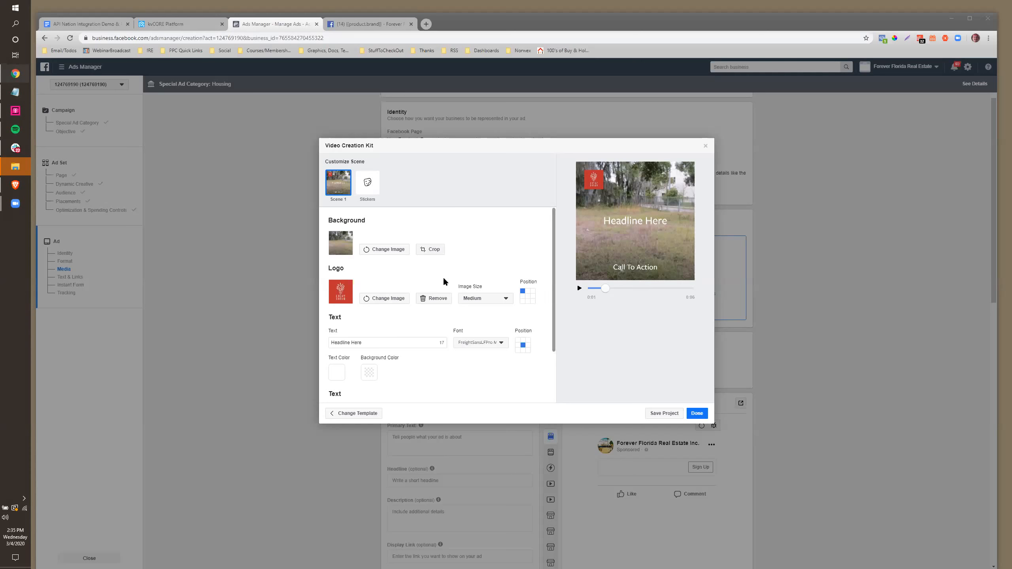
Remove the scene's logo and set its text to 'St Pete Lots' and 'See The List Now'
left_click(435, 298)
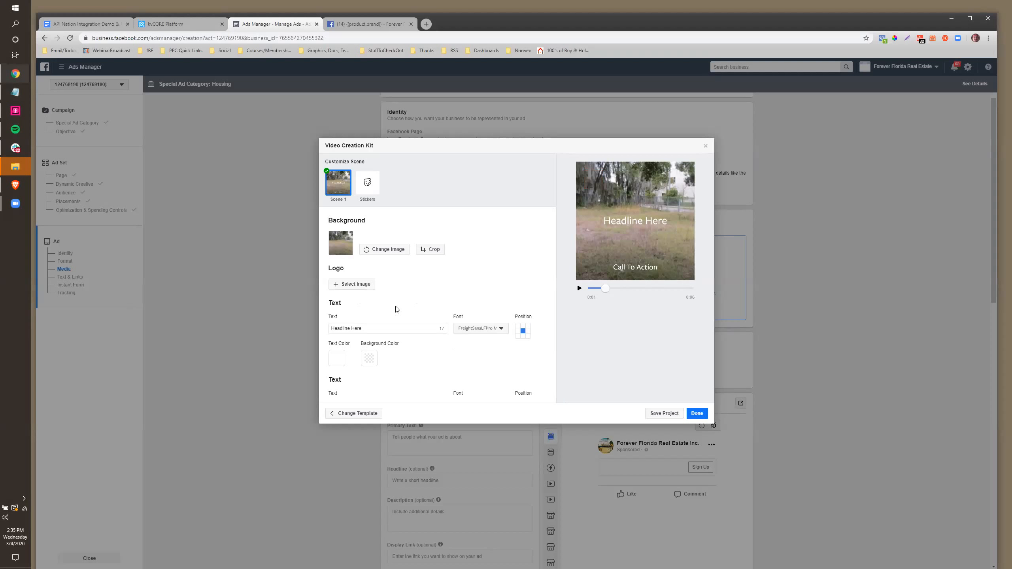
left_click_drag(363, 328, 326, 329)
type("St Pete Lots Fo")
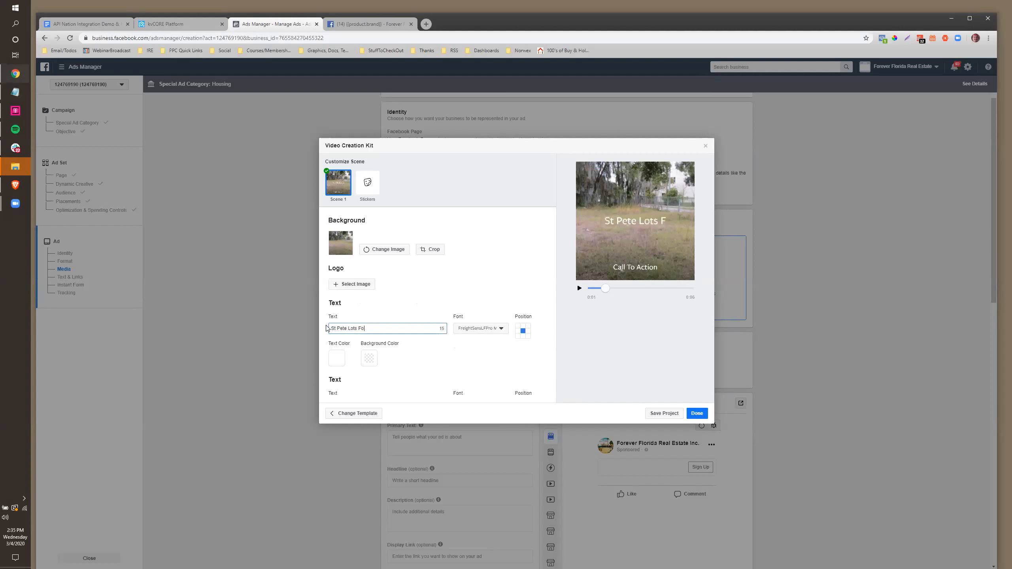
type("r Sale")
scroll(368, 353, "down", 1)
left_click(371, 359)
key("ctrl+shift+Left")
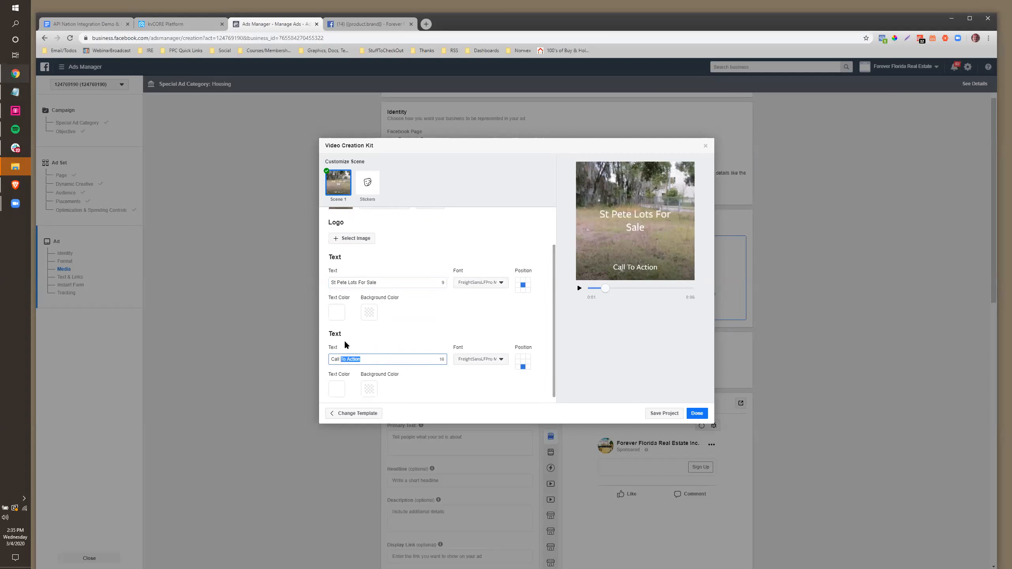
left_click(402, 280)
key("ctrl+shift+Left")
key("ctrl+shift+Left")
key("BackSpace")
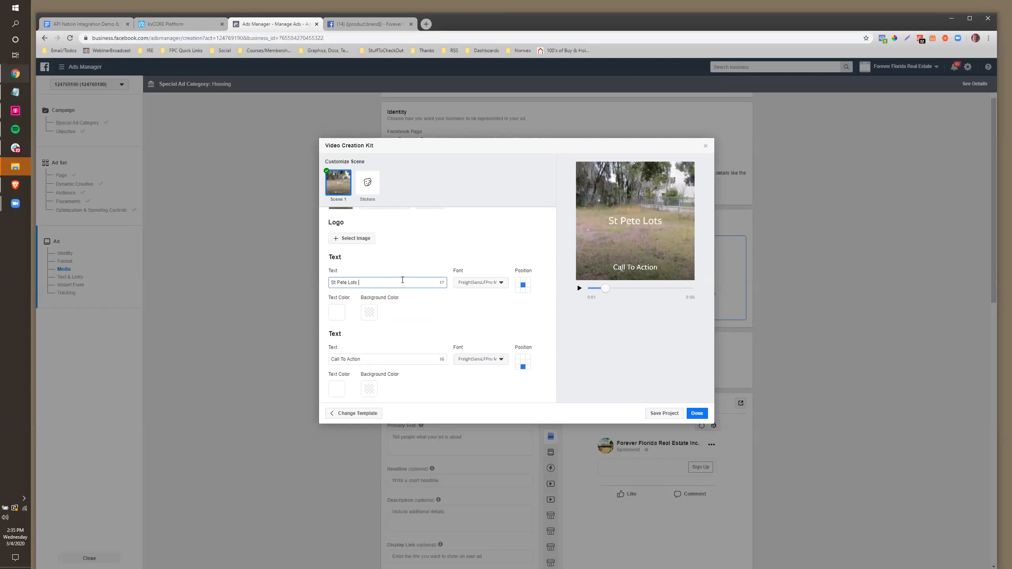
left_click_drag(361, 359, 321, 352)
type("See The List Now")
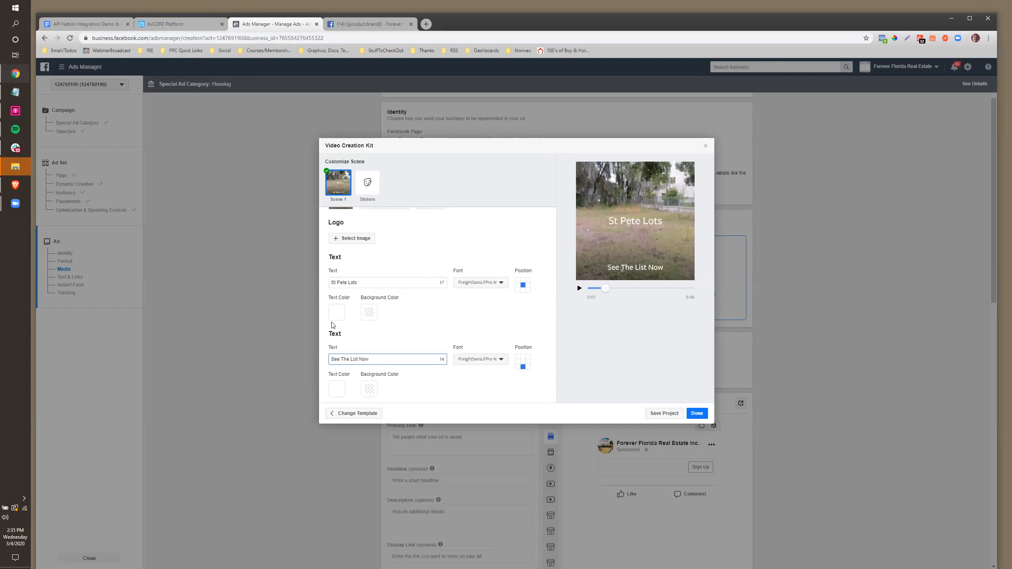
Give the headline a solid black background and the call to action solid red, then use the video
left_click(369, 312)
left_click(387, 363)
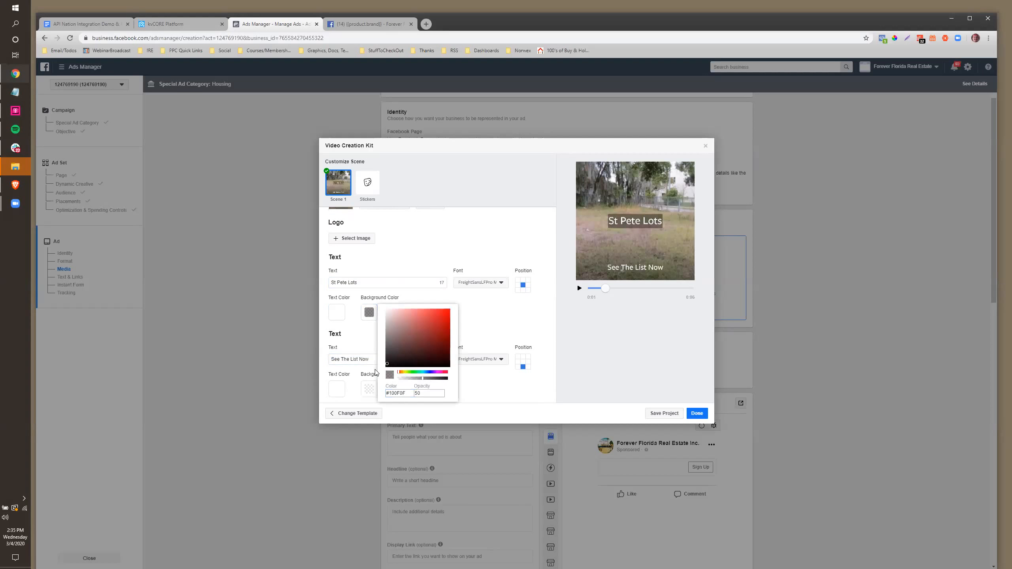
left_click(428, 379)
left_click(450, 380)
left_click(359, 343)
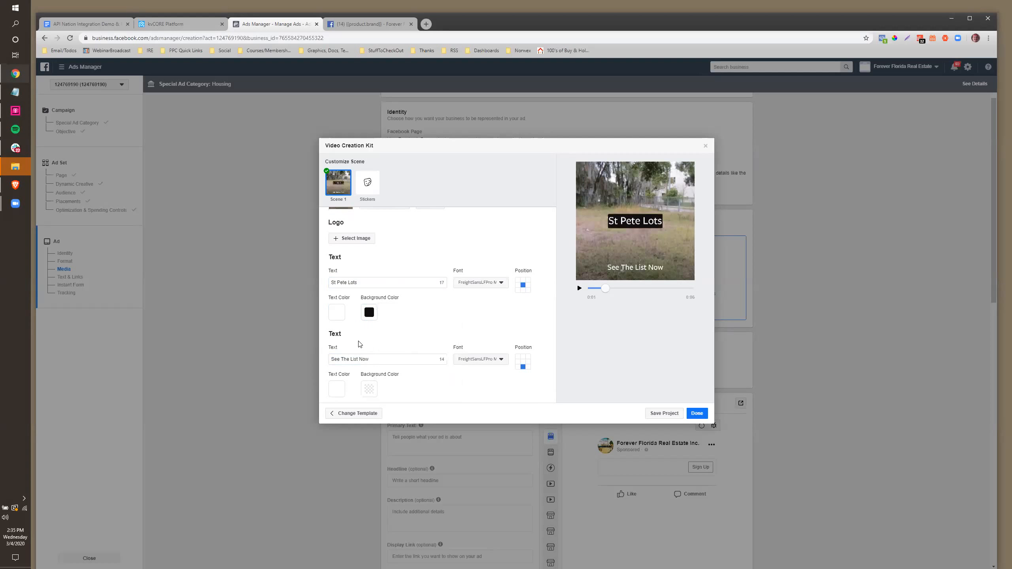
left_click(369, 389)
left_click(449, 386)
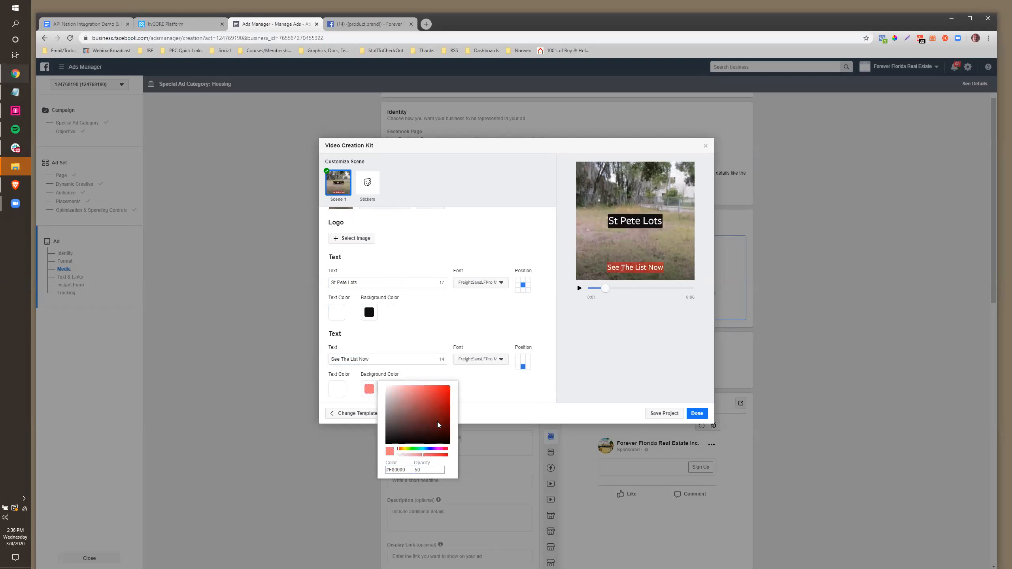
left_click_drag(439, 455, 458, 457)
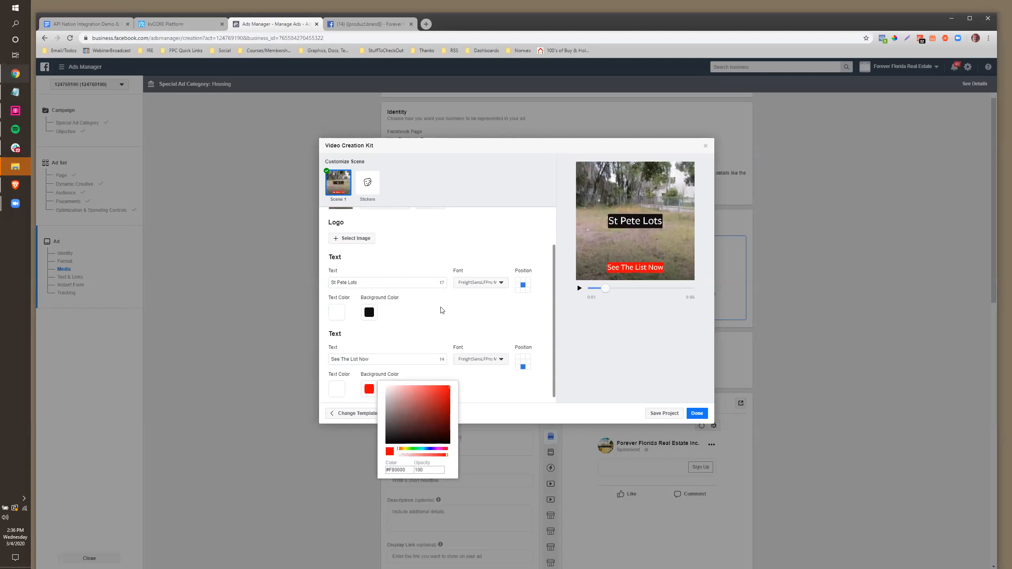
left_click(697, 413)
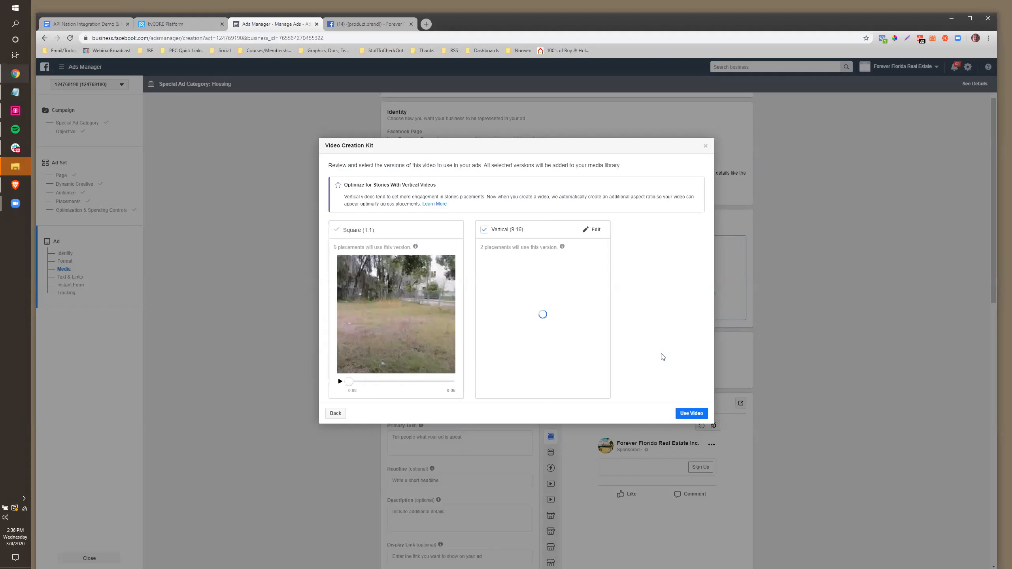
left_click(691, 413)
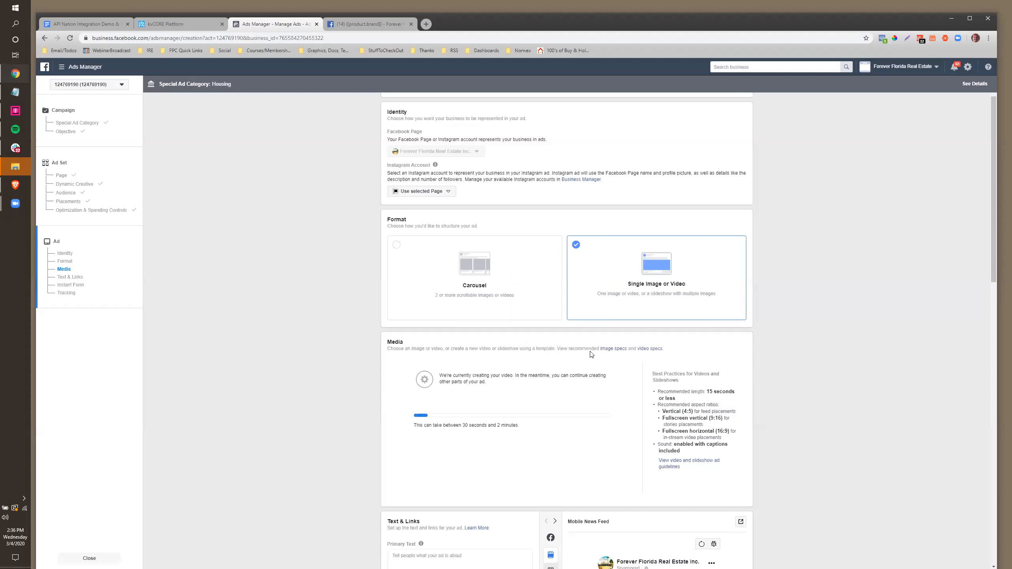
Replace the draft primary text with 'See A List of St Pete Lots For Sale [Priced From $25,000 to -5Million]'
scroll(567, 397, "down", 2)
scroll(566, 397, "down", 3)
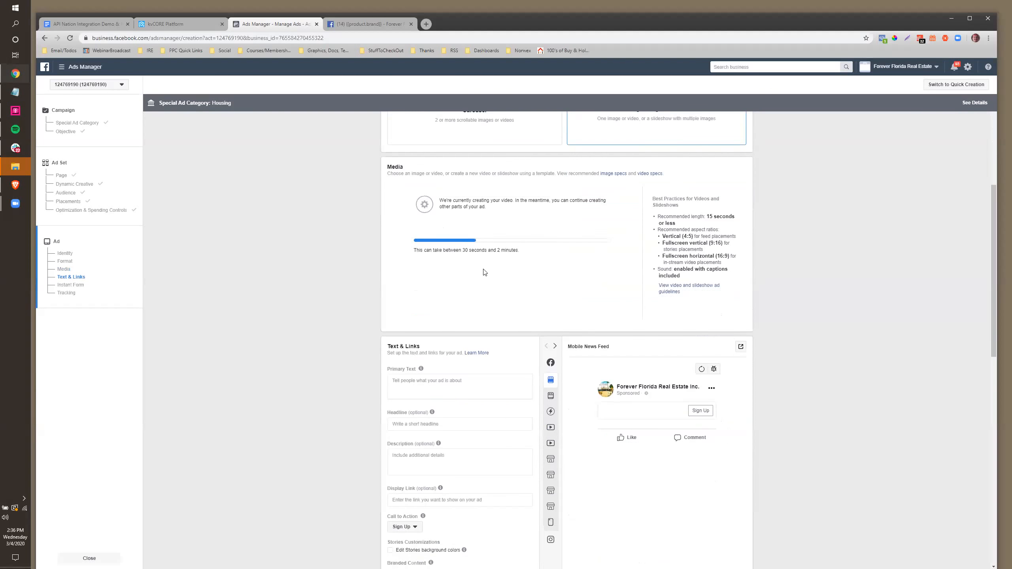
left_click_drag(461, 250, 540, 255)
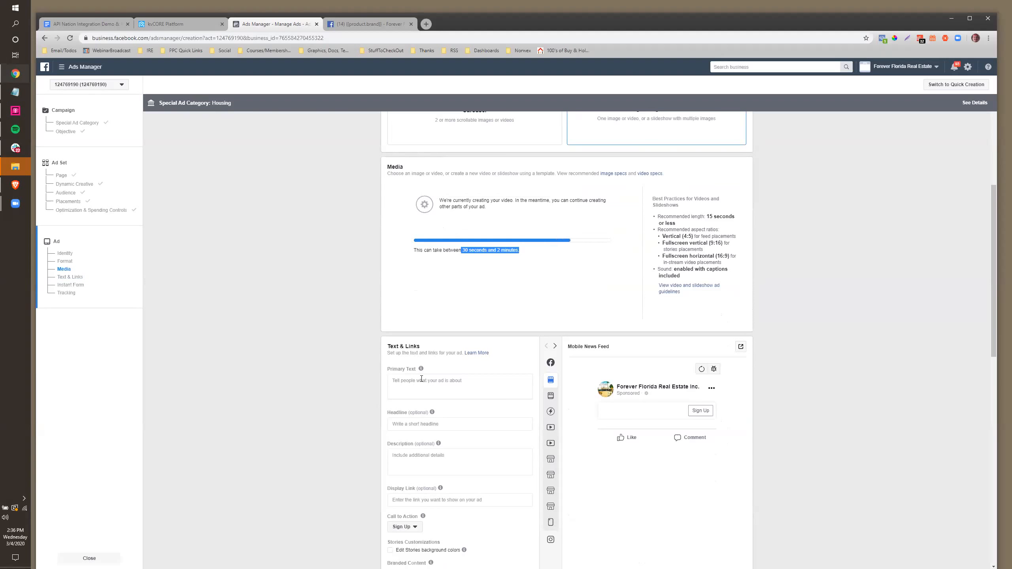
left_click(422, 378)
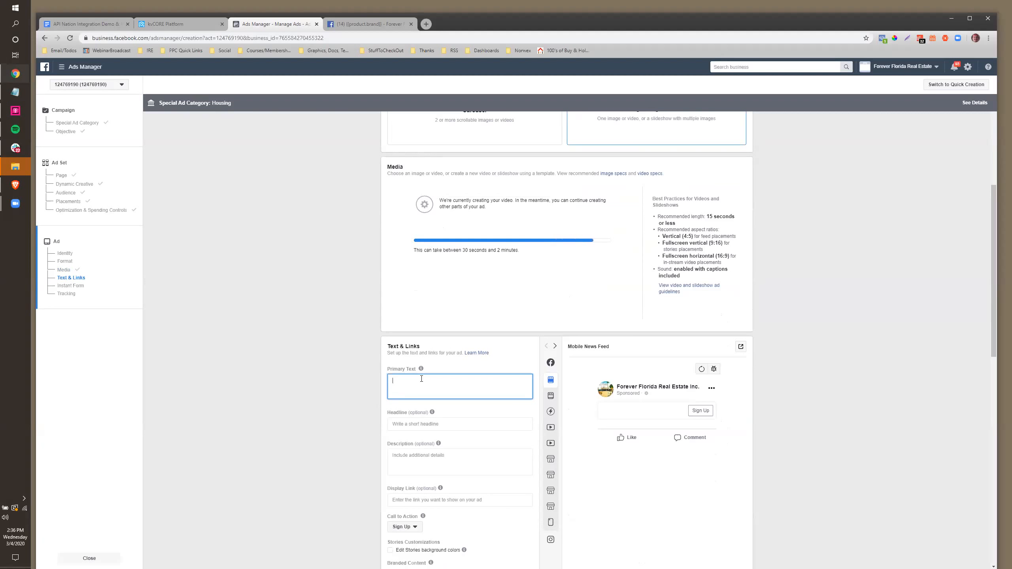
type("Complete")
key("ctrl+a")
key("BackSpace")
type("See A List of St Pete Lots For Sale [Priced From ")
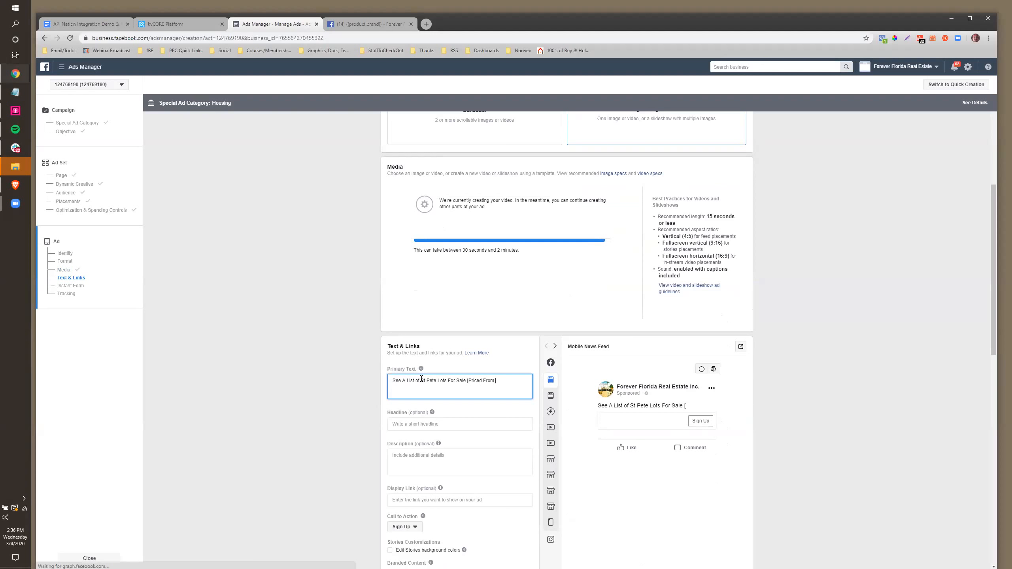
type("$25,000 to")
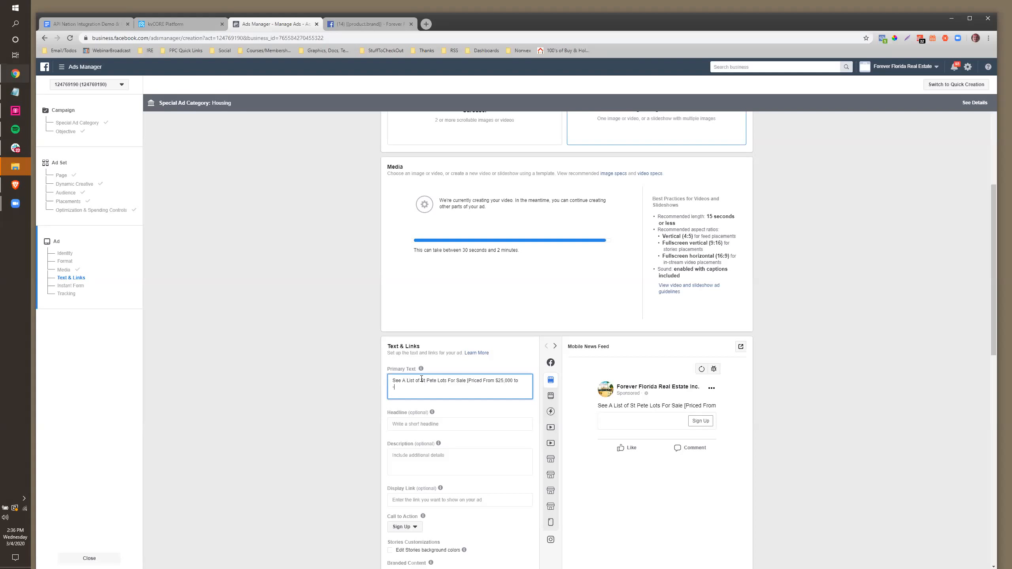
type(" -5Million]")
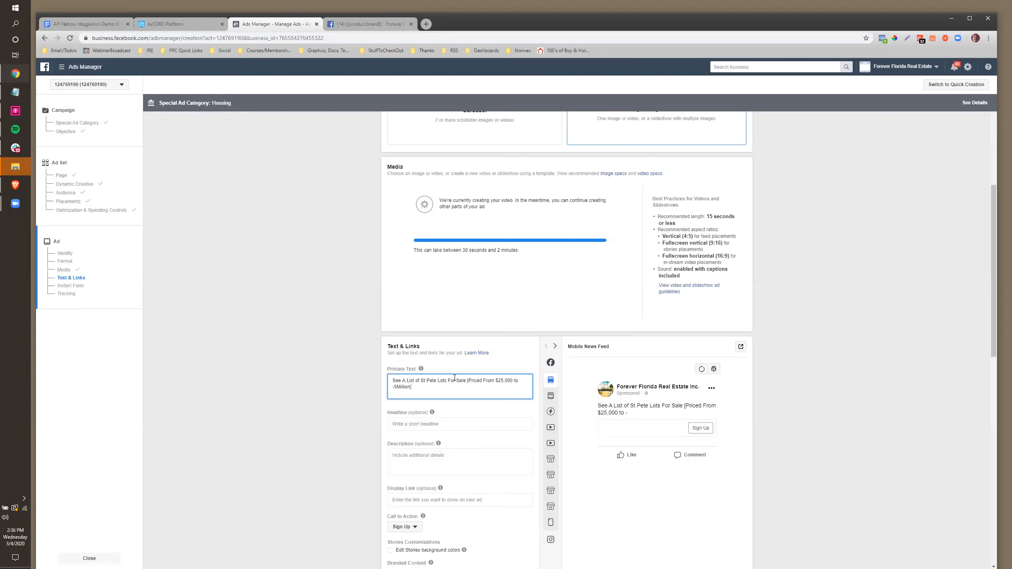
scroll(454, 377, "down", 2)
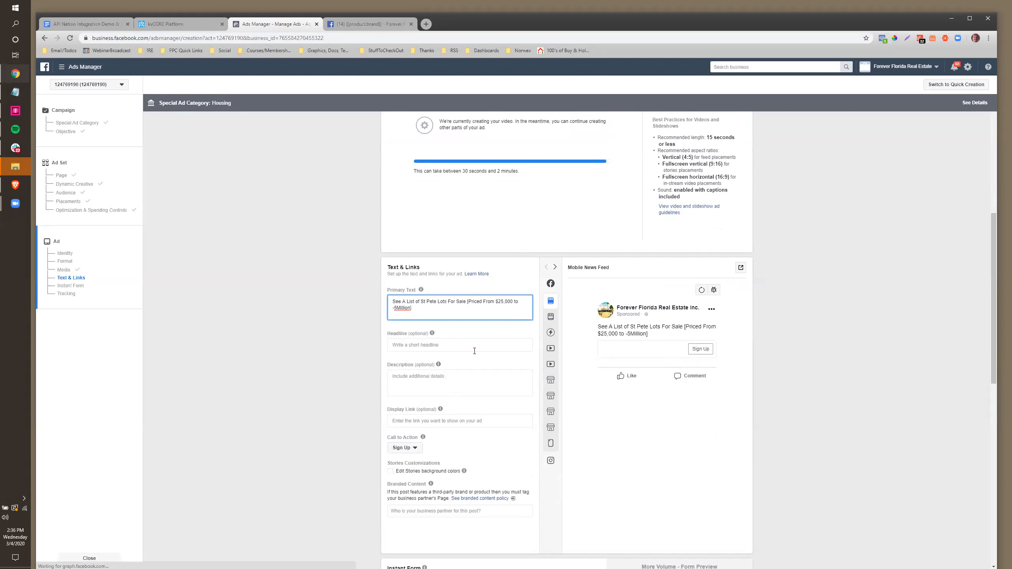
Enter 'St Pete Lots For Sale' as the ad headline
left_click(458, 346)
type("St P")
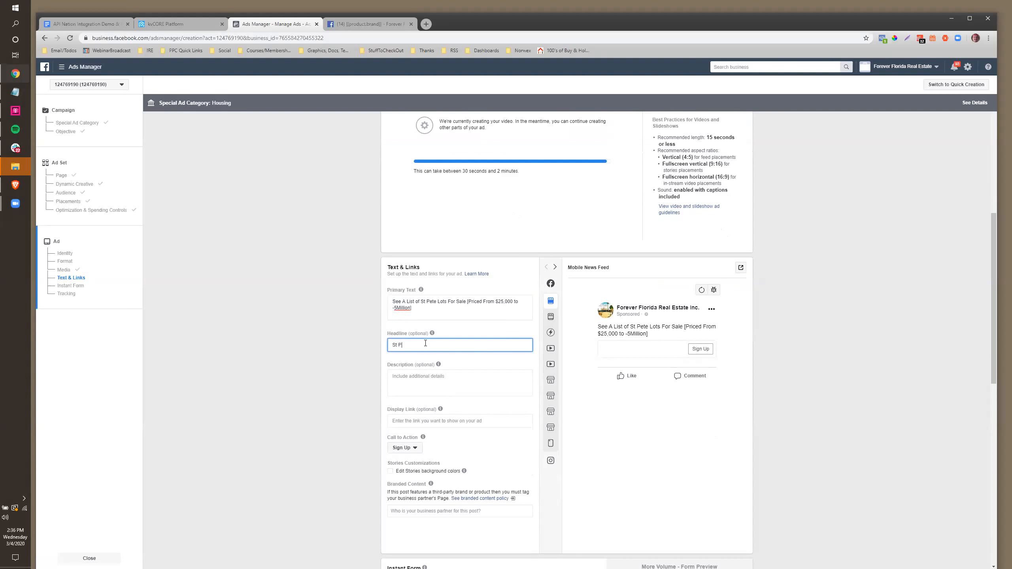
type("ete Lots For Sale")
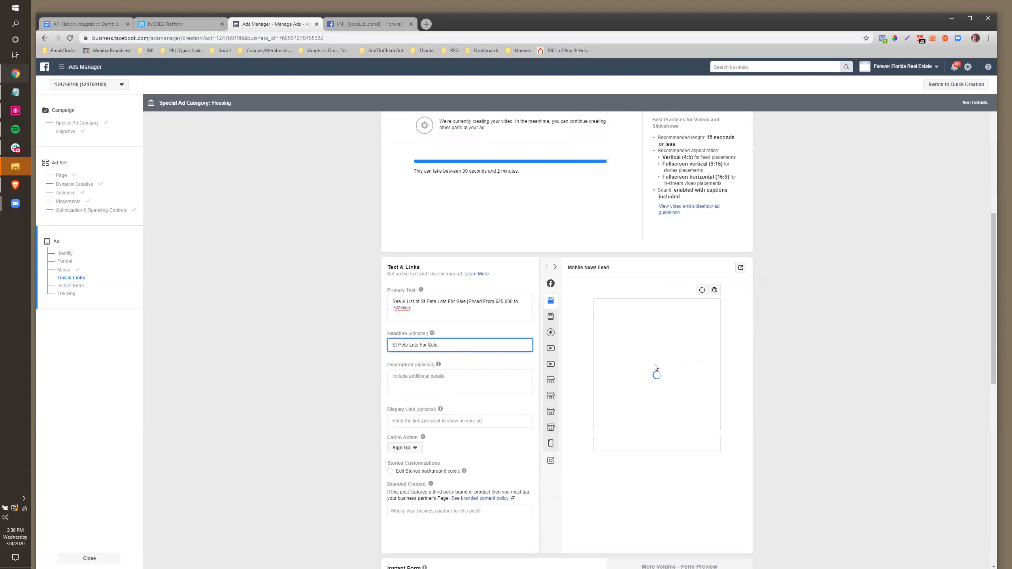
scroll(409, 430, "down", 2)
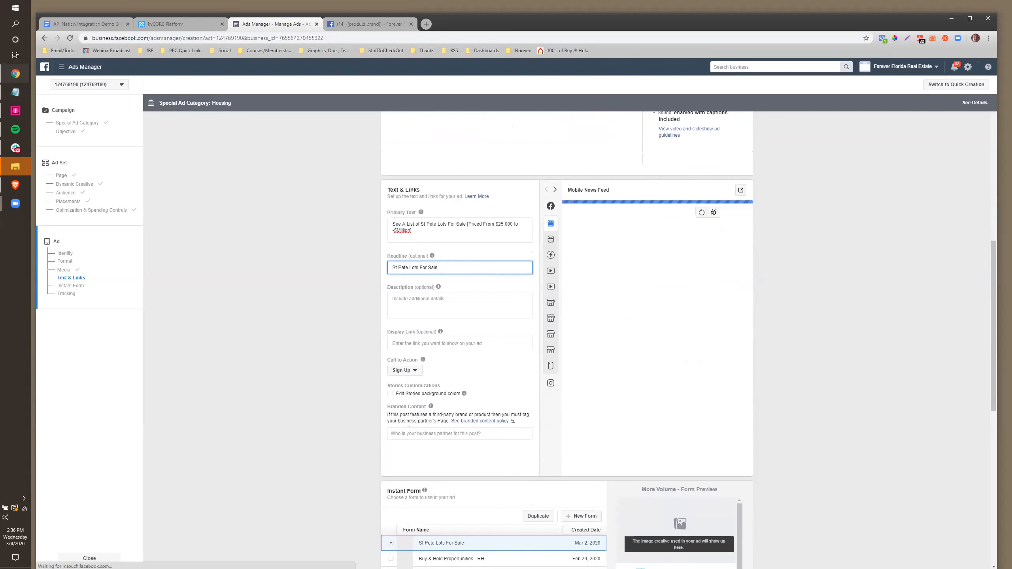
Set the ad's call-to-action button to Learn More and check the preview
left_click(405, 371)
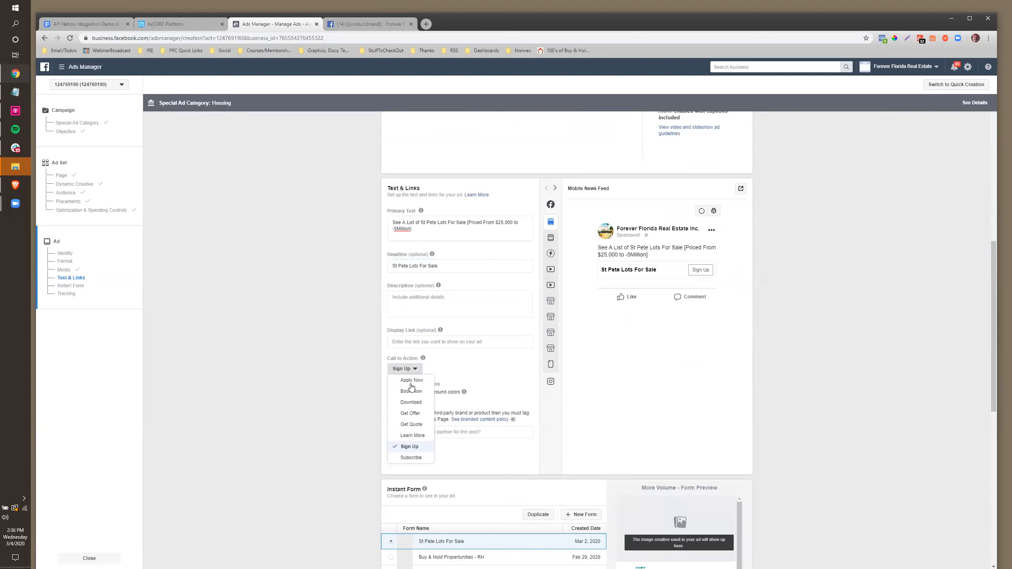
left_click(406, 435)
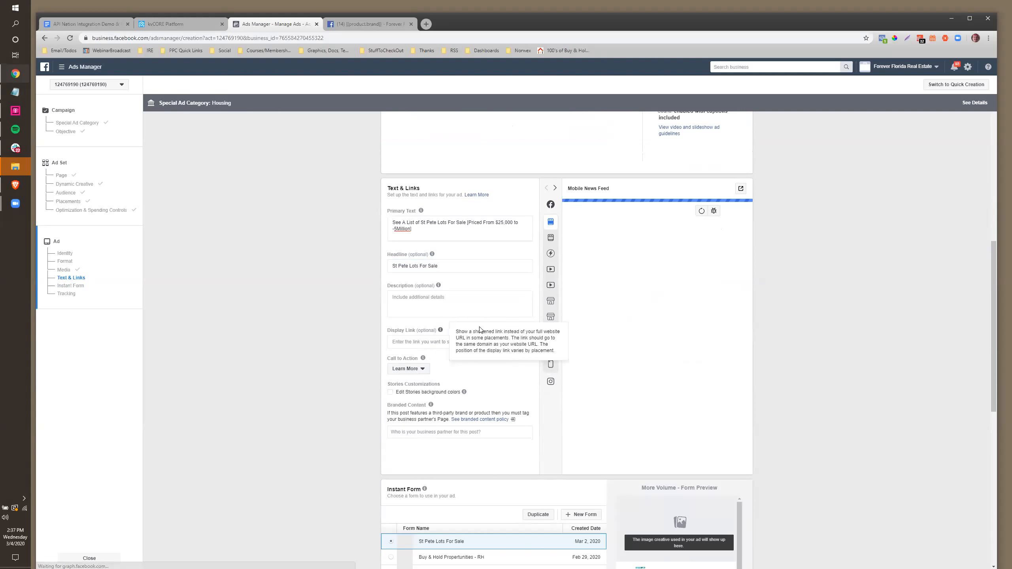
scroll(542, 319, "up", 8)
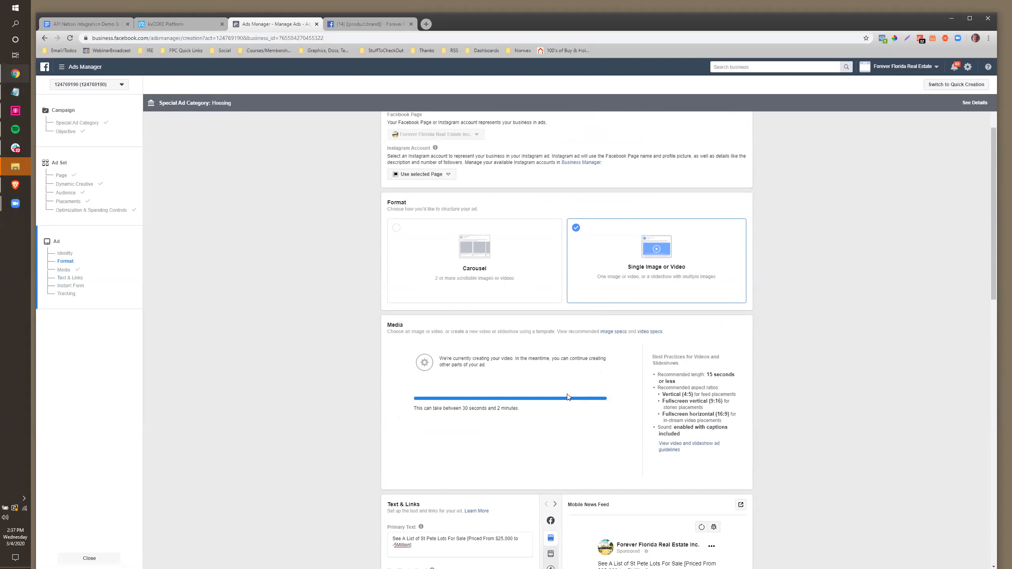
scroll(506, 369, "down", 3)
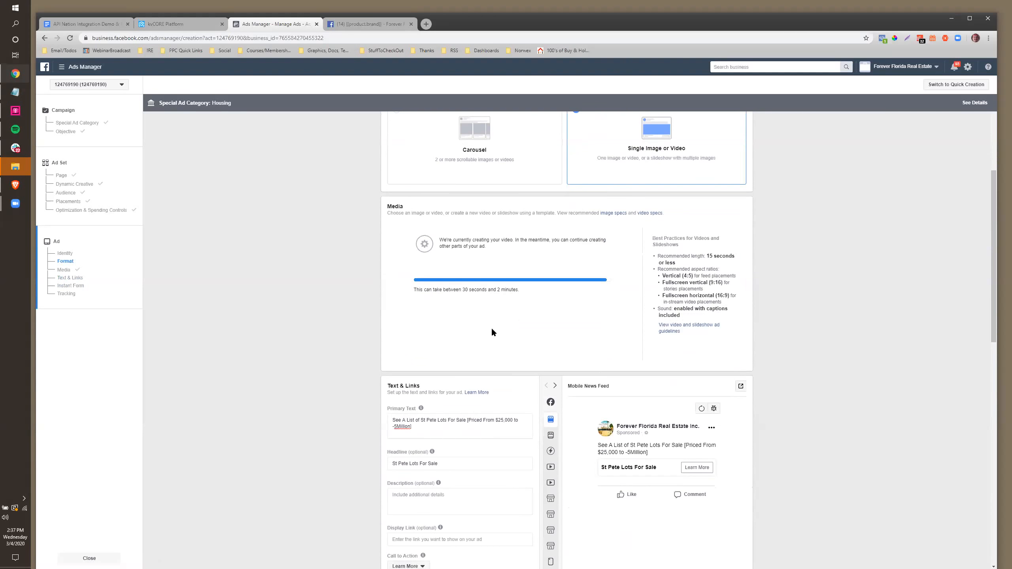
scroll(493, 332, "down", 5)
scroll(491, 295, "down", 2)
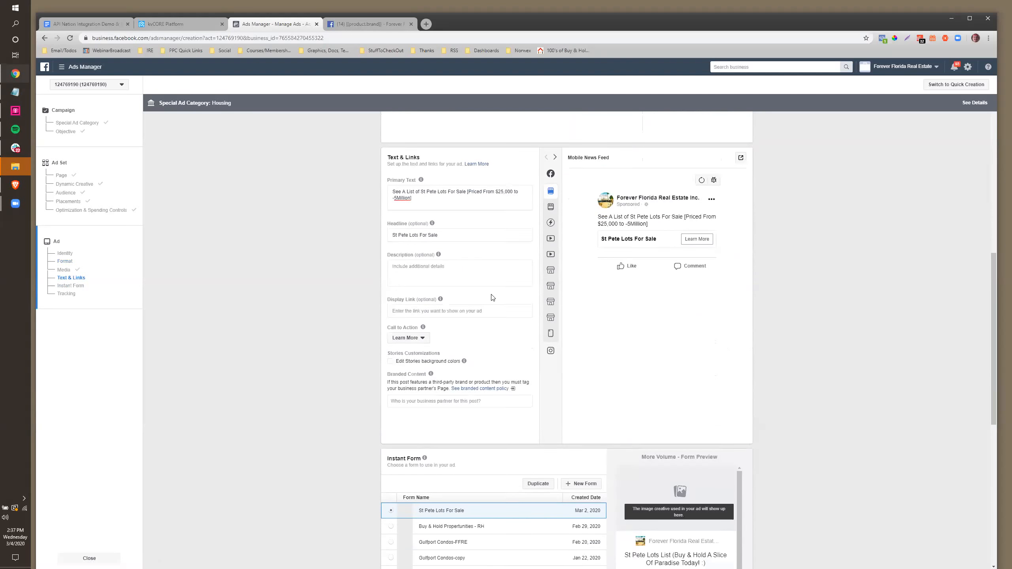
scroll(492, 296, "up", 6)
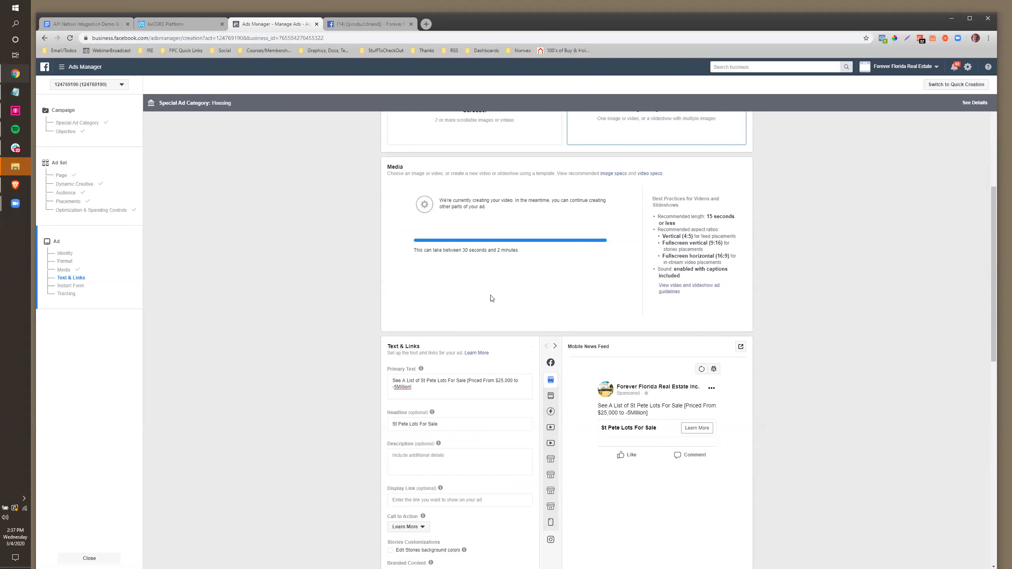
scroll(484, 283, "up", 3)
scroll(480, 269, "down", 4)
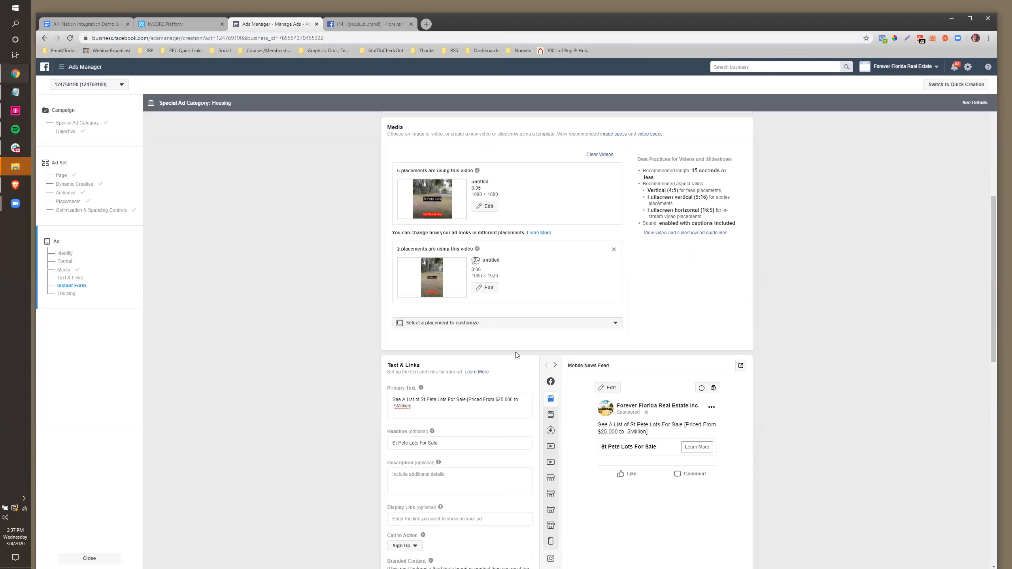
Play the ad video in the preview
scroll(517, 355, "down", 4)
scroll(517, 355, "down", 5)
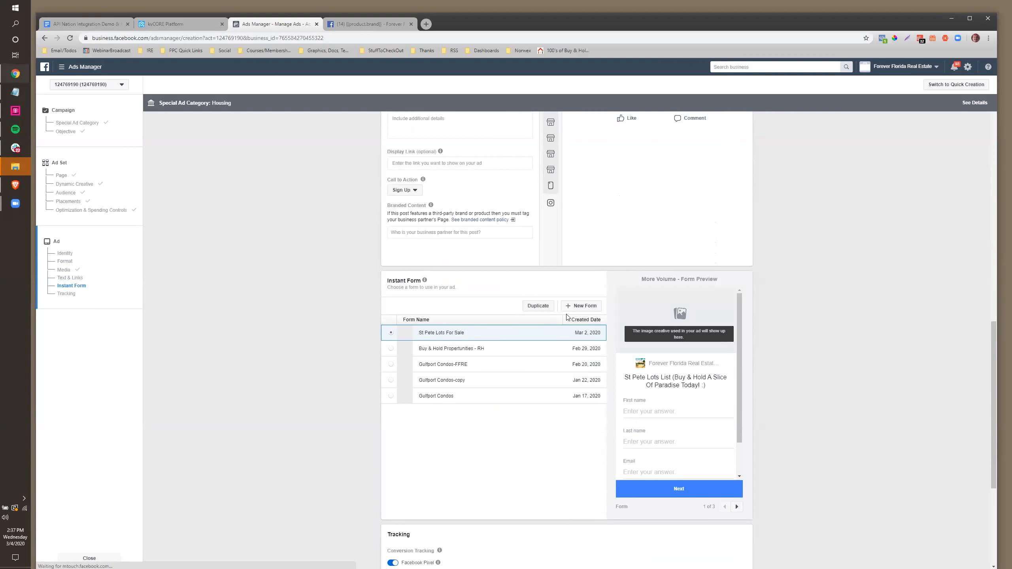
scroll(411, 295, "down", 2)
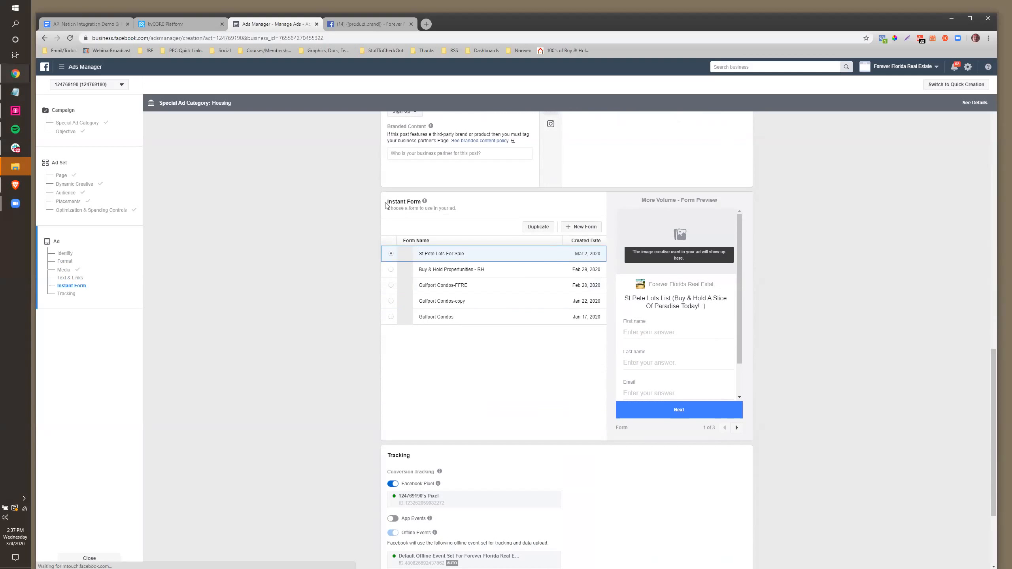
left_click_drag(390, 203, 411, 201)
scroll(501, 304, "up", 4)
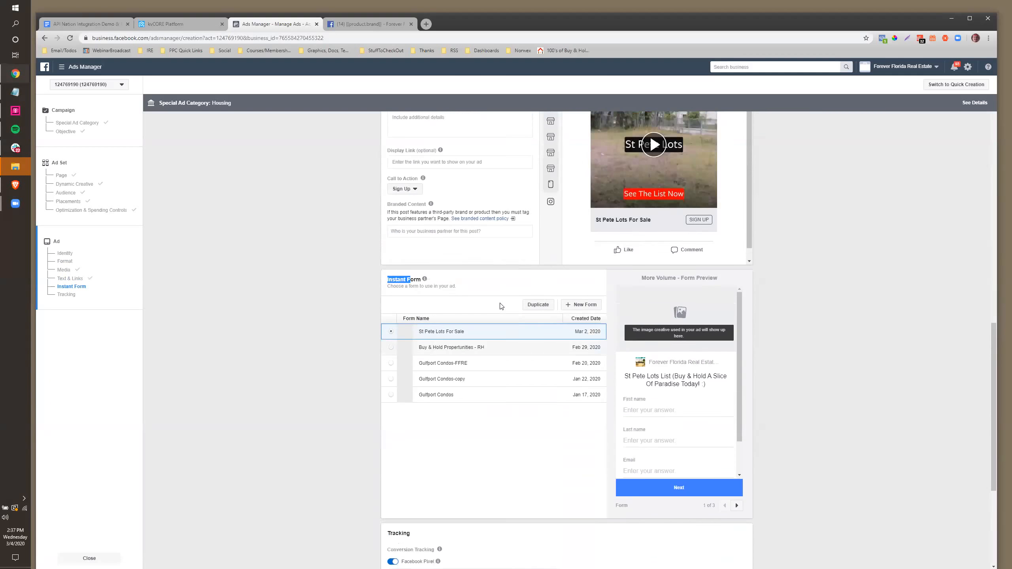
left_click(642, 253)
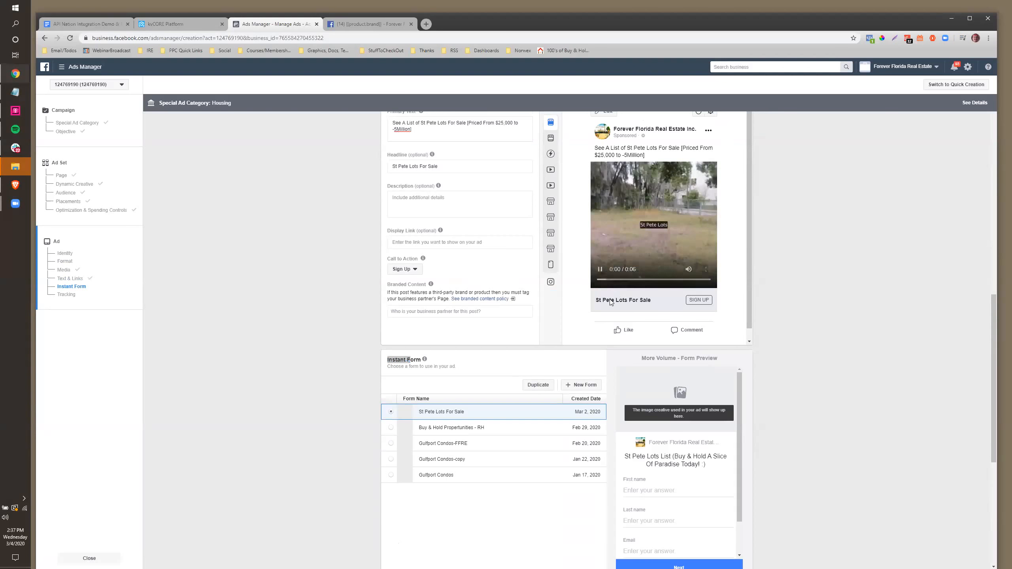
mouse_move(624, 220)
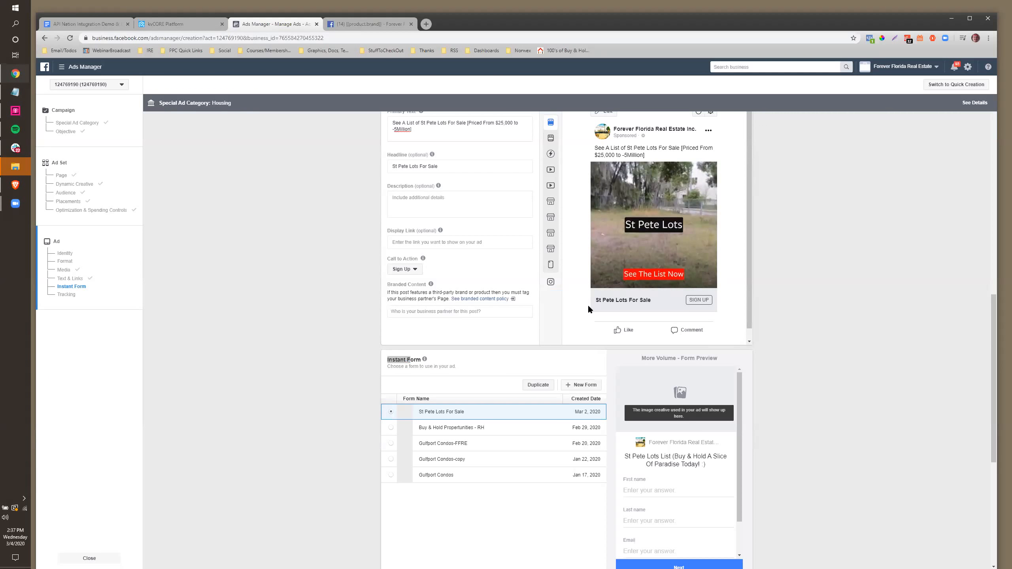
Switch the call to action from Sign Up back to Learn More
scroll(587, 310, "down", 1)
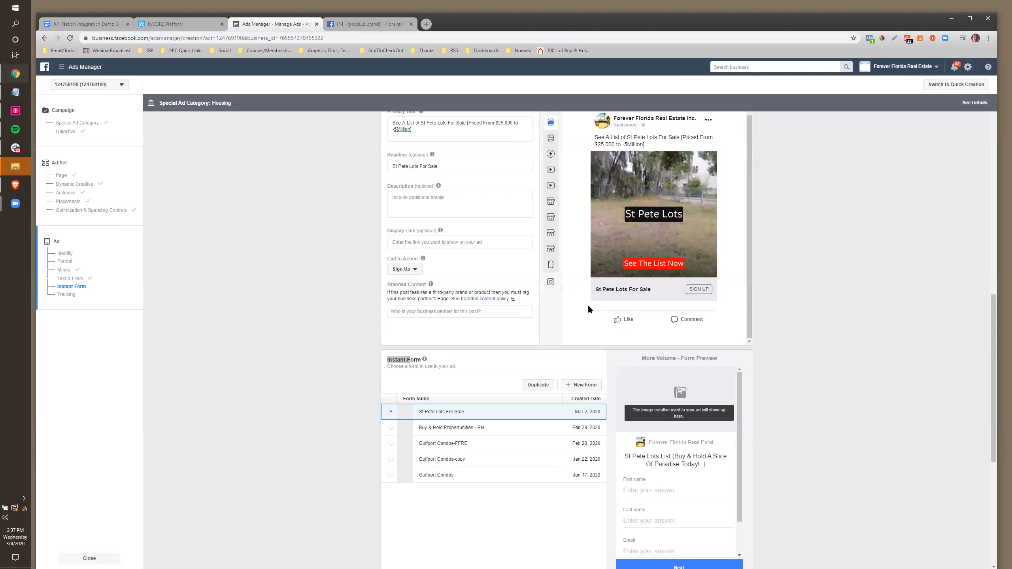
scroll(581, 310, "down", 3)
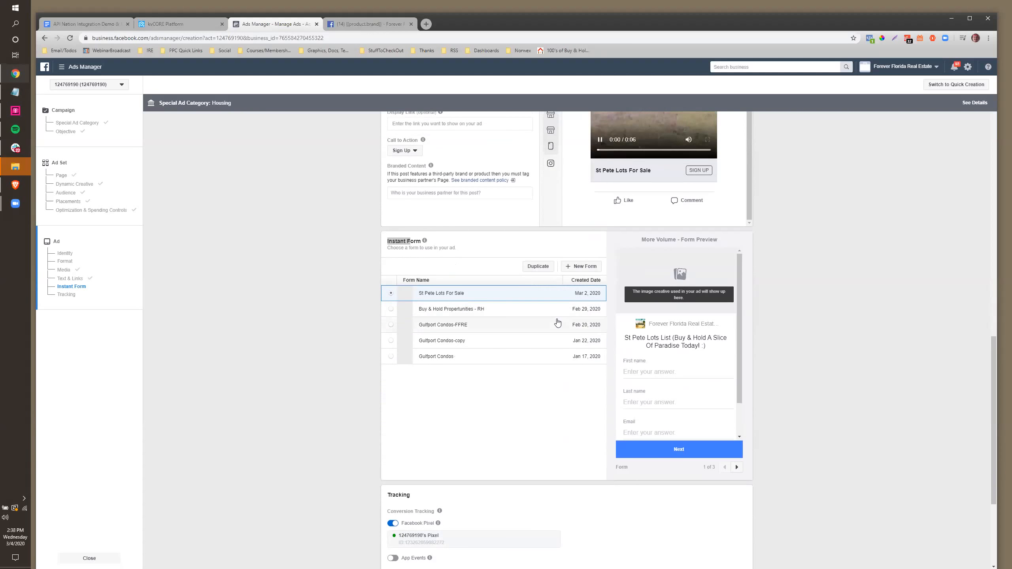
scroll(442, 280, "up", 1)
left_click(407, 191)
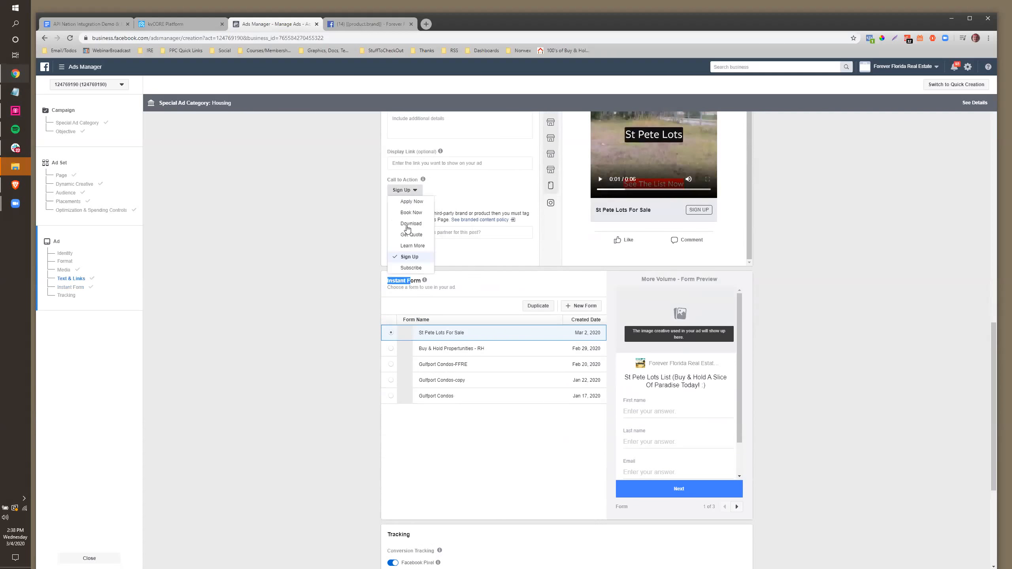
left_click(410, 246)
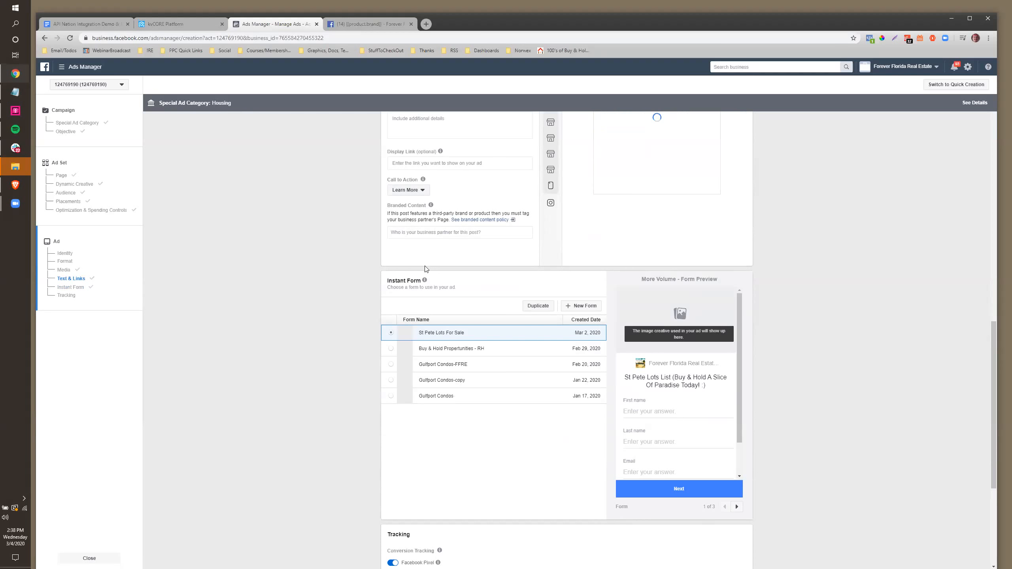
scroll(434, 327, "down", 3)
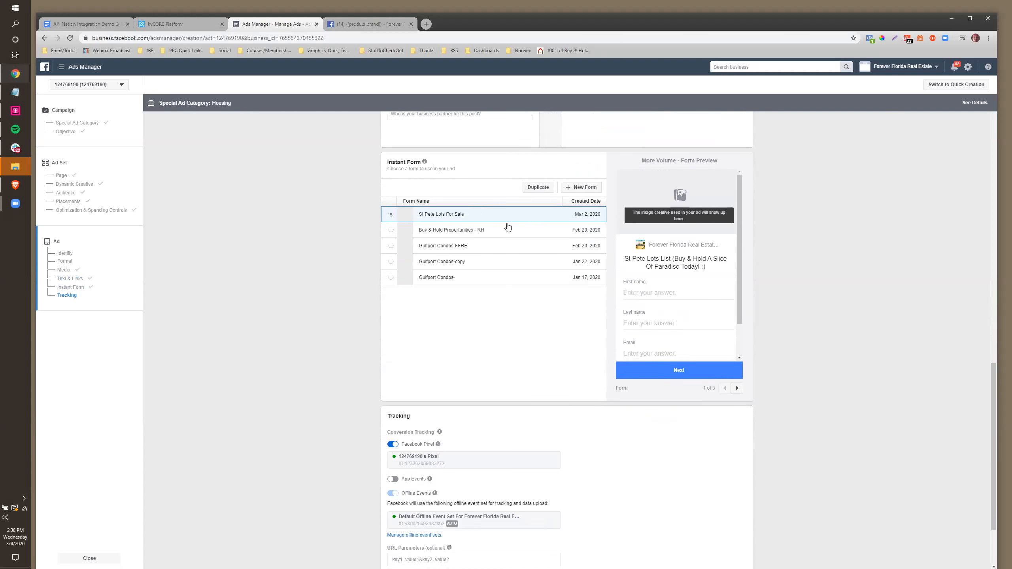
Start a new instant form named 'St Pete Lots Demo' with its intro screen turned off
left_click(582, 187)
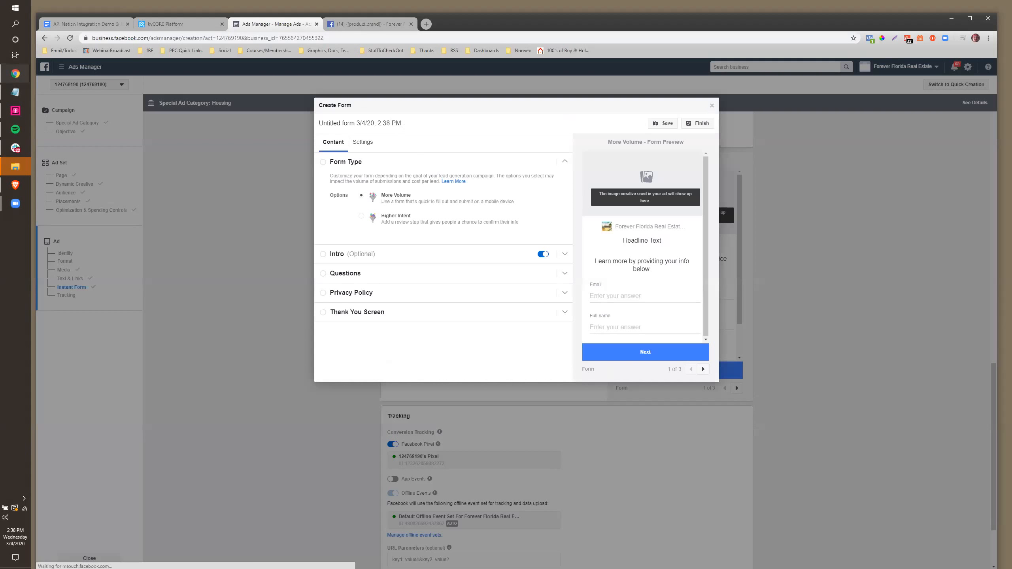
left_click_drag(401, 123, 319, 123)
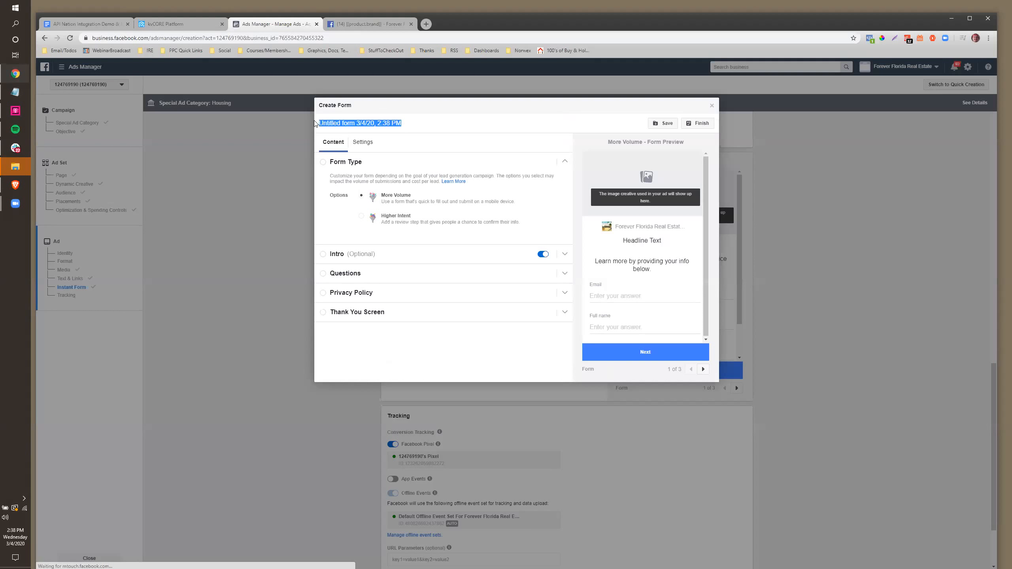
type("St Pete Lots Demo")
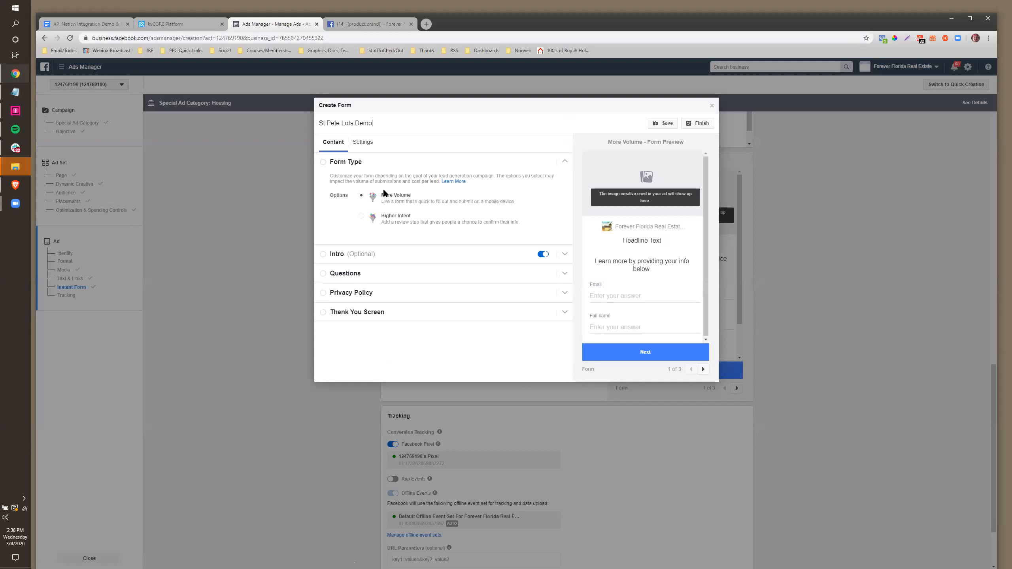
left_click(543, 255)
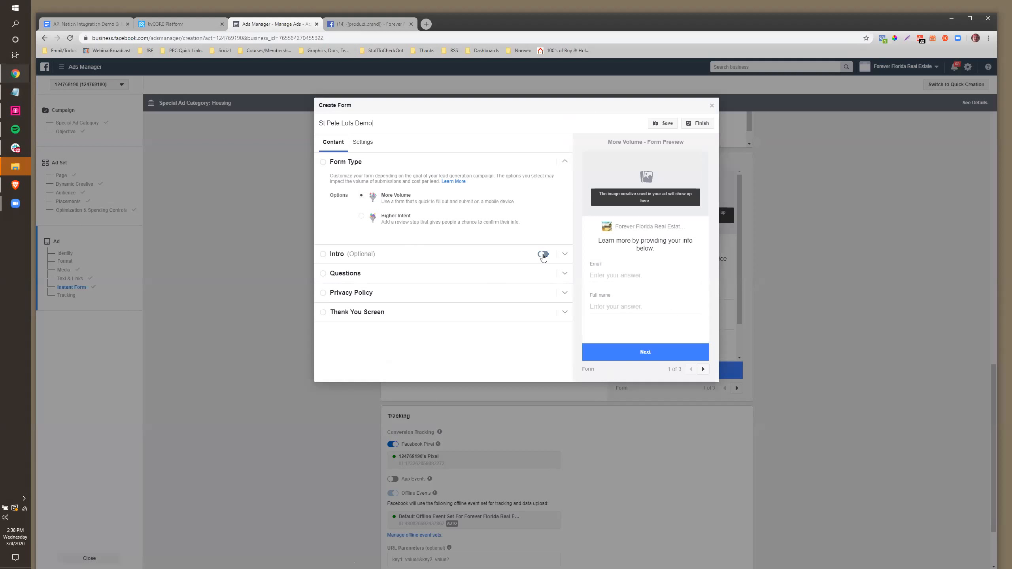
left_click(337, 274)
Set the questions headline to 'St Pete Lots - See The List Now' and move Full name above Email
left_click(375, 231)
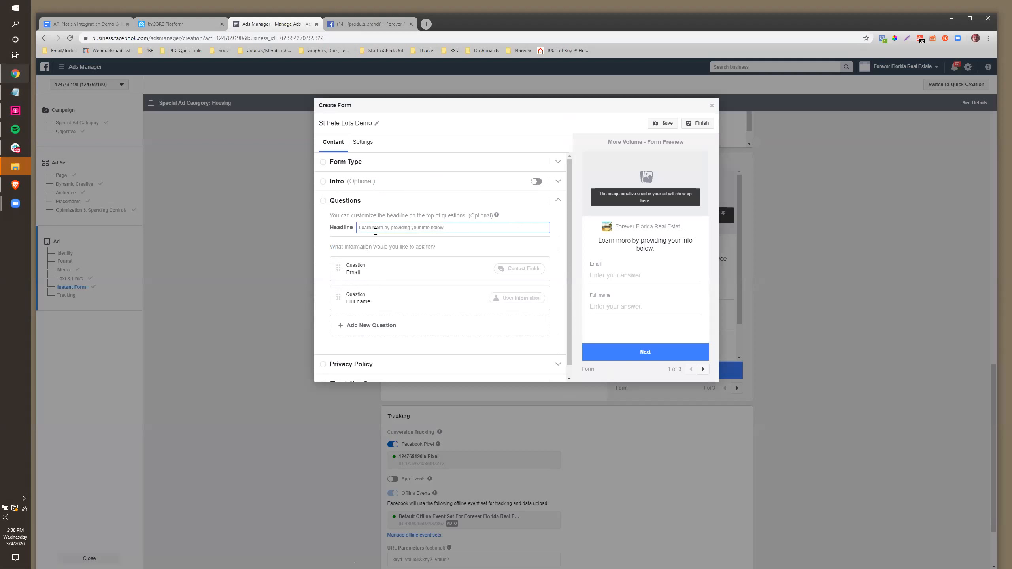
type("St P")
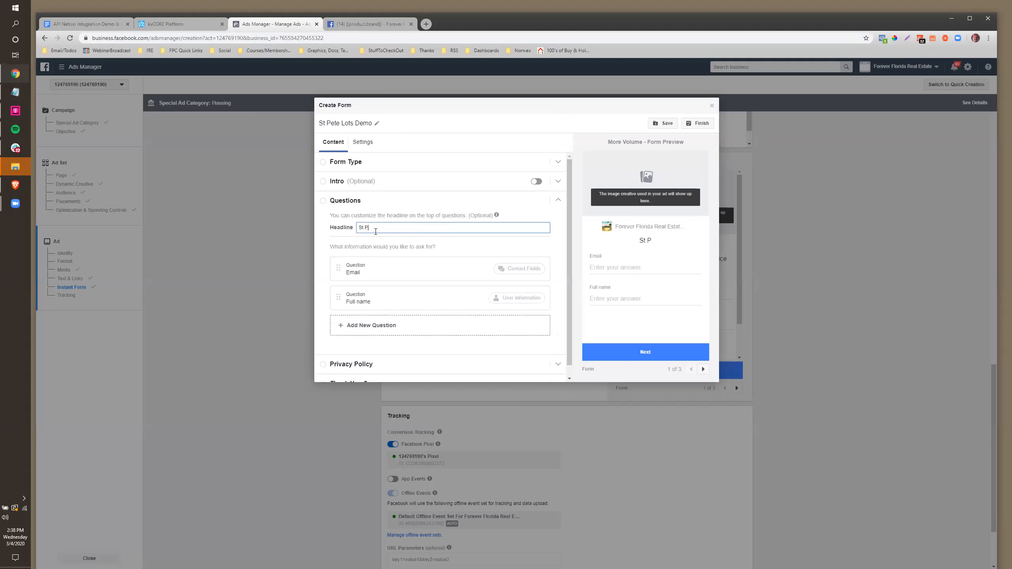
type("ete Lots - See The List Now")
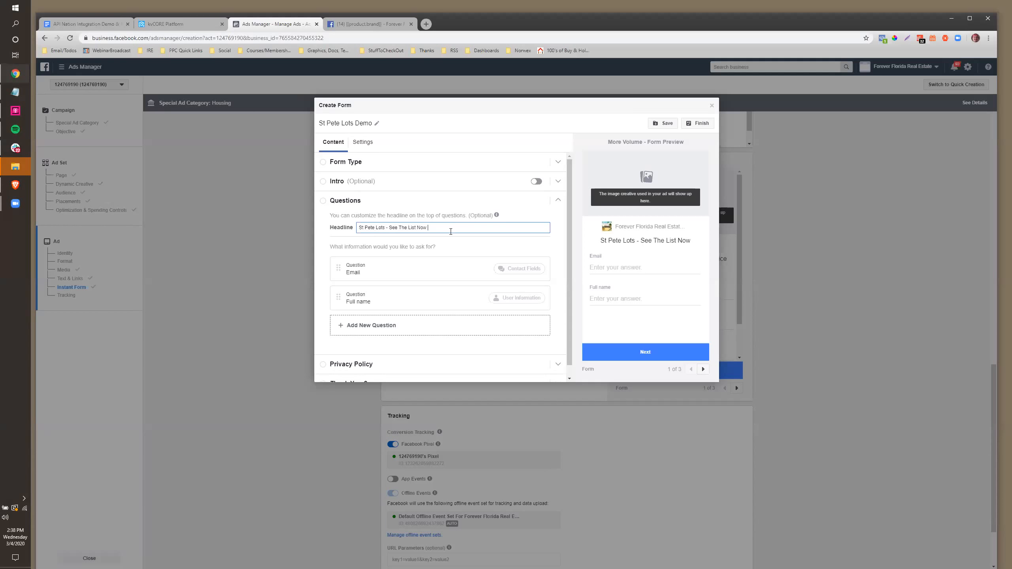
left_click_drag(427, 228, 357, 268)
left_click_drag(337, 298, 334, 260)
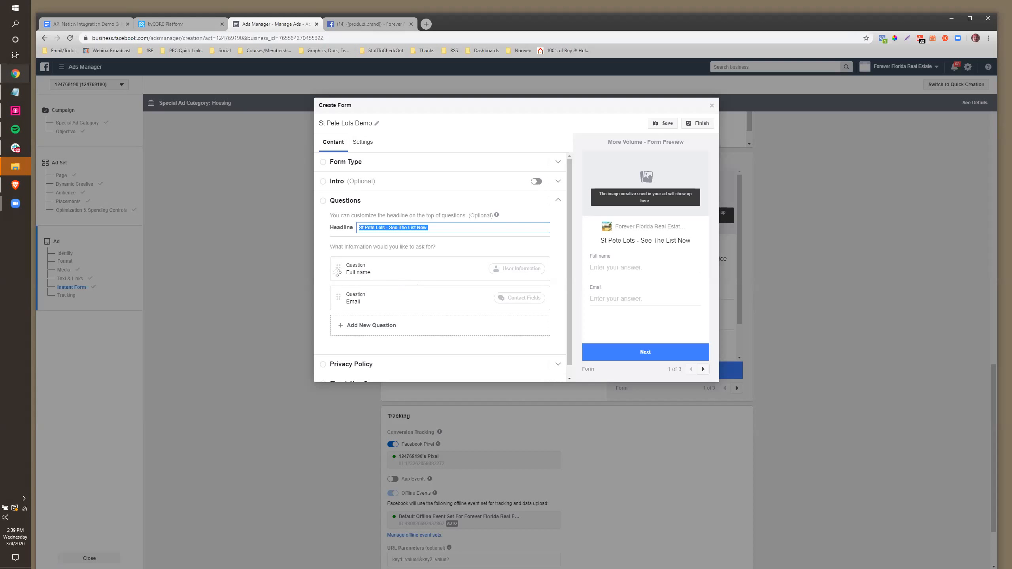
Delete the Full name question and add First name and Last name questions
left_click(376, 273)
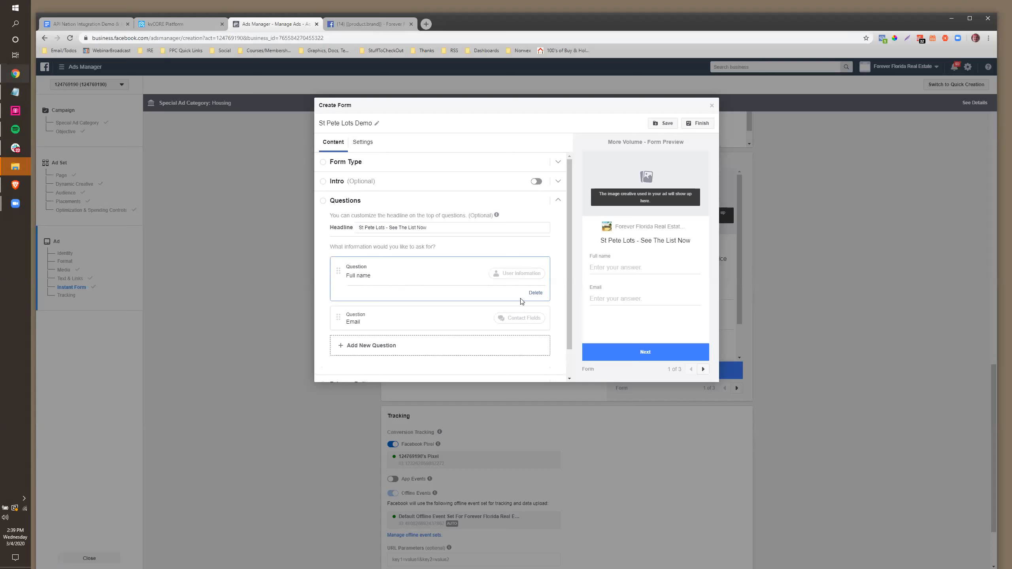
left_click(535, 293)
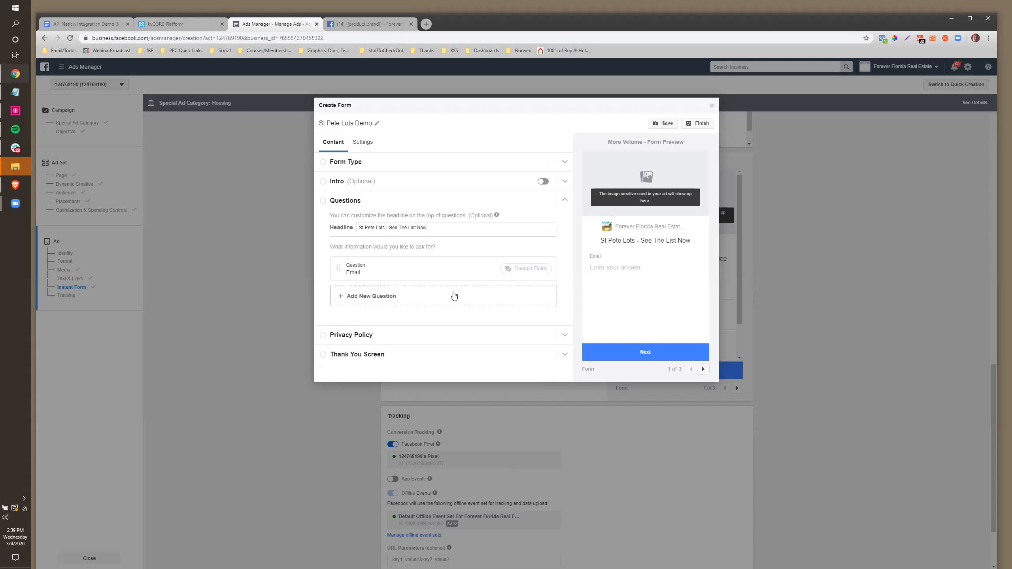
left_click(340, 296)
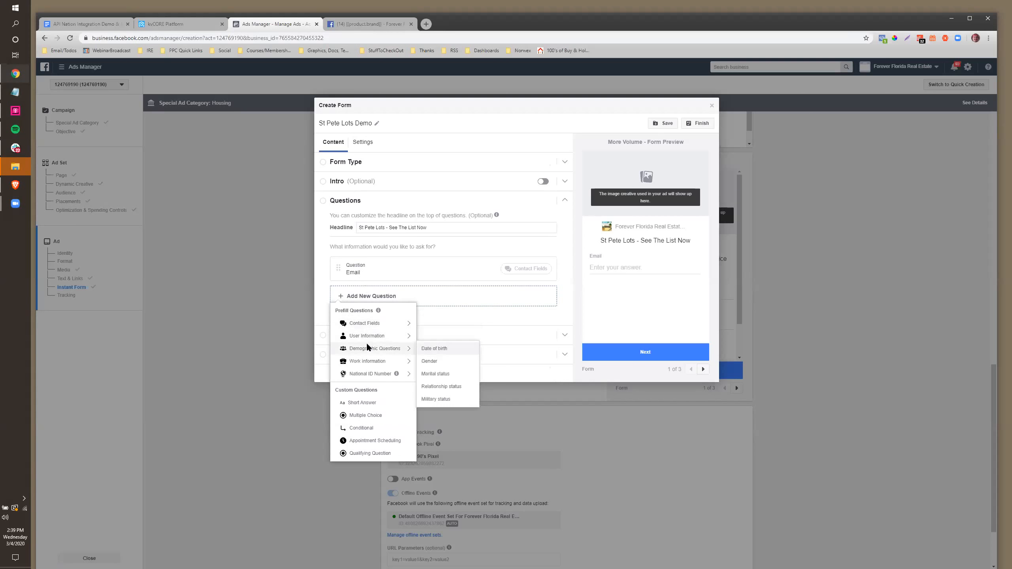
mouse_move(373, 339)
left_click(432, 350)
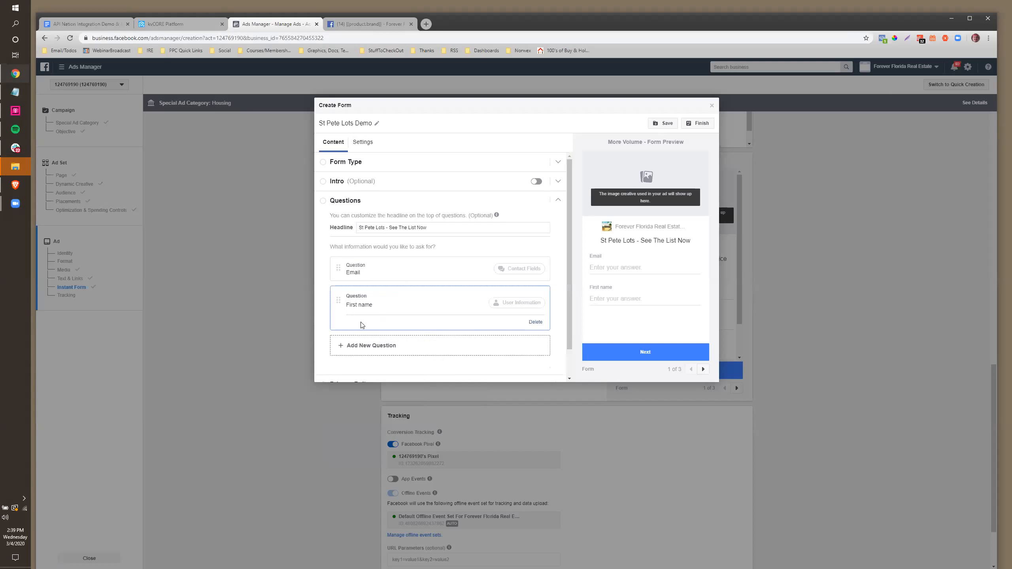
left_click(349, 349)
mouse_move(375, 378)
mouse_move(403, 366)
left_click(436, 388)
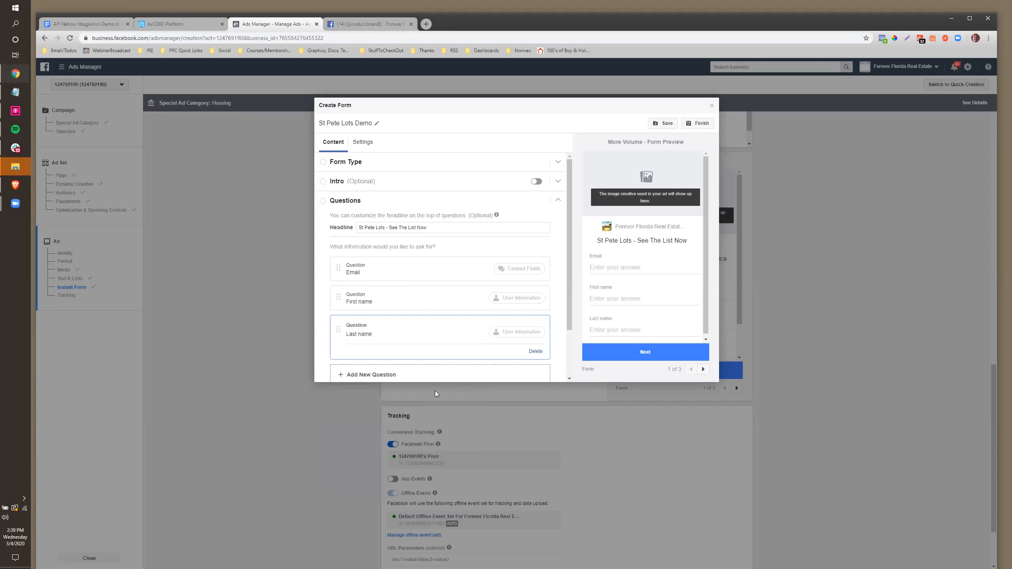
Add a Phone number question to the form
scroll(360, 337, "down", 1)
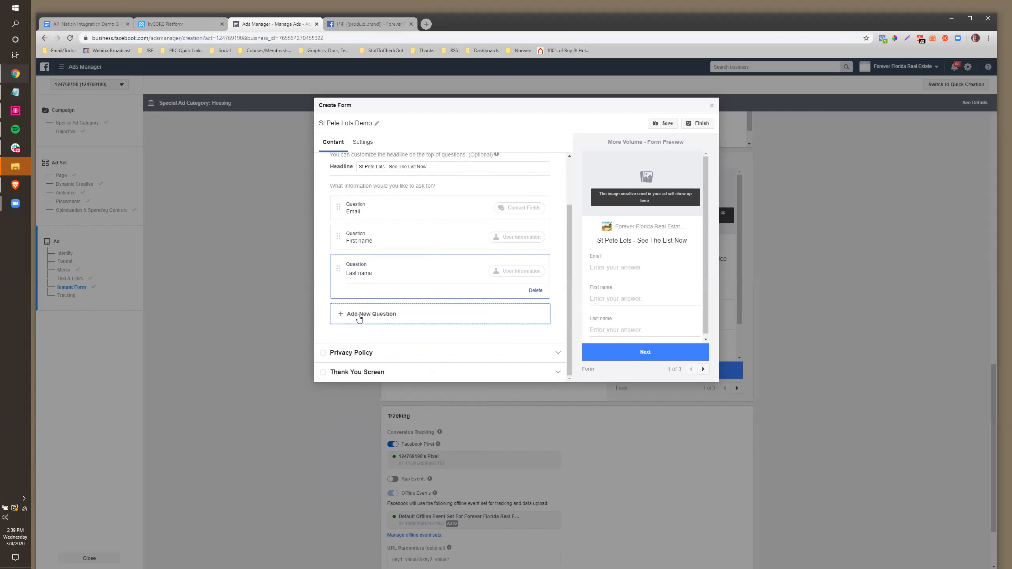
left_click(363, 315)
mouse_move(401, 342)
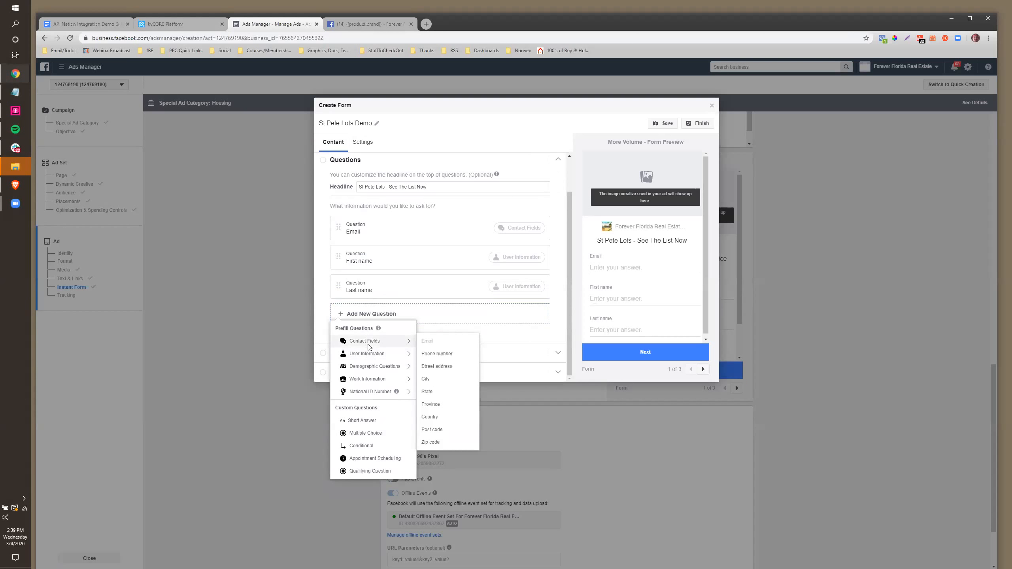
left_click(437, 354)
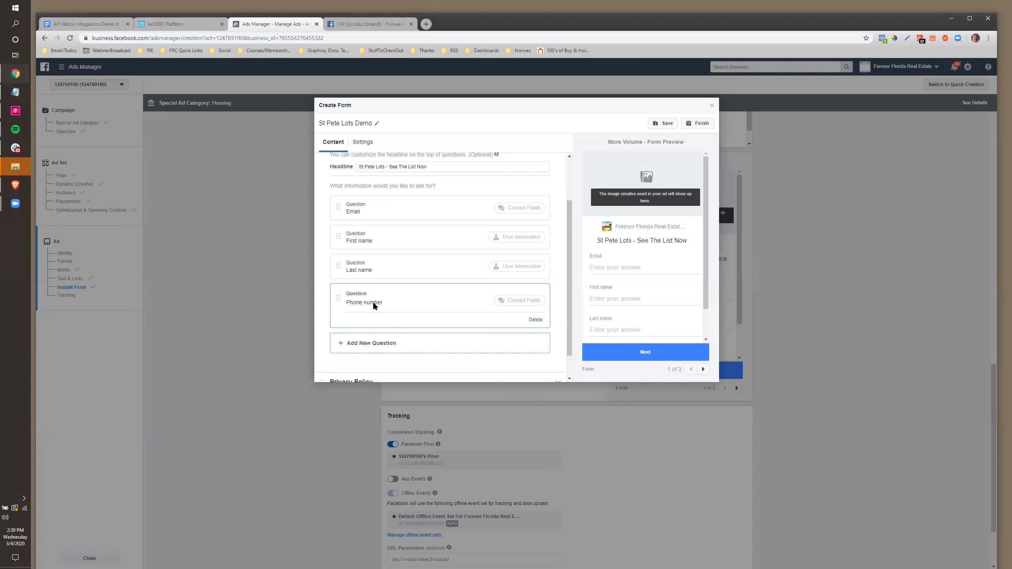
Reorder the questions to First name, Last name, Email, Phone number
left_click(347, 343)
mouse_move(356, 364)
mouse_move(391, 350)
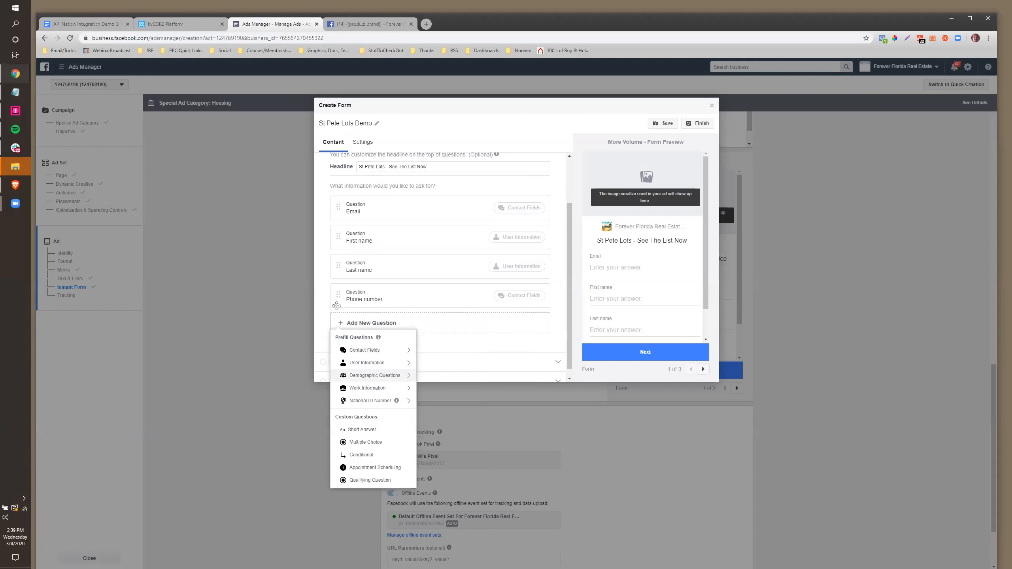
left_click_drag(338, 295, 335, 198)
left_click_drag(338, 266, 338, 194)
left_click_drag(338, 294, 339, 237)
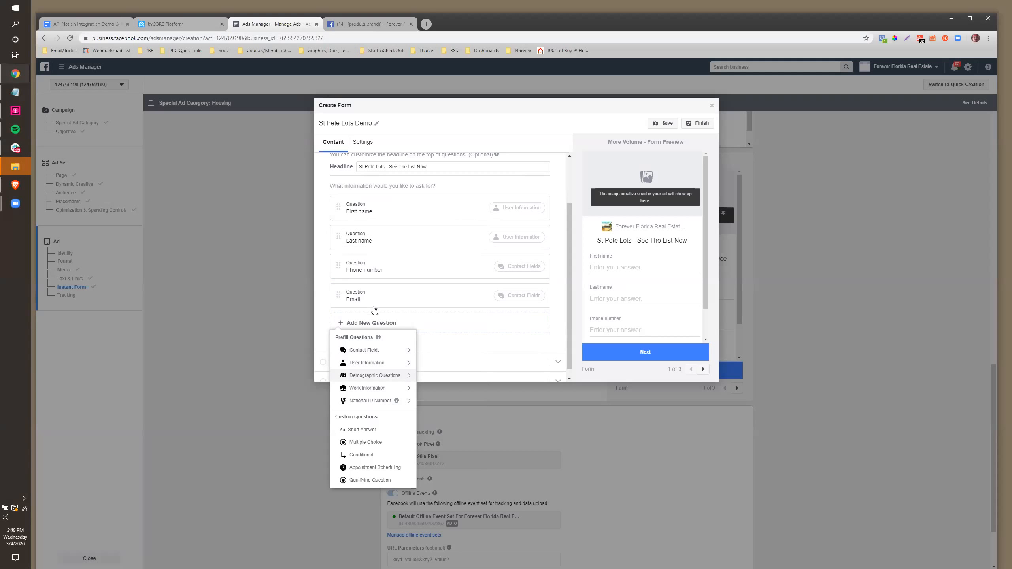
left_click(326, 334)
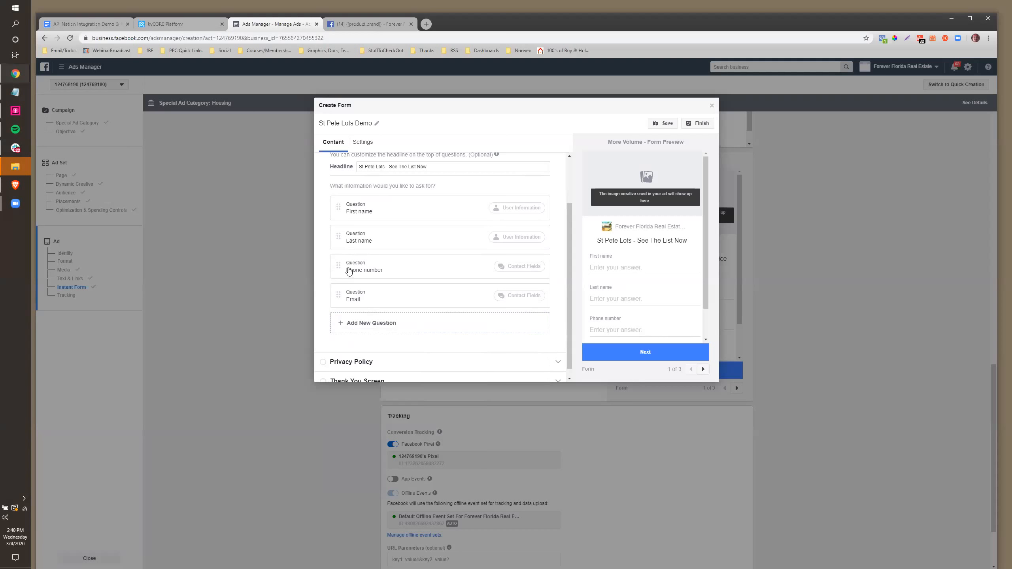
left_click_drag(344, 301, 346, 267)
Link the form's privacy policy to the brokerage website's privacy.php page
scroll(351, 317, "down", 1)
left_click(324, 359)
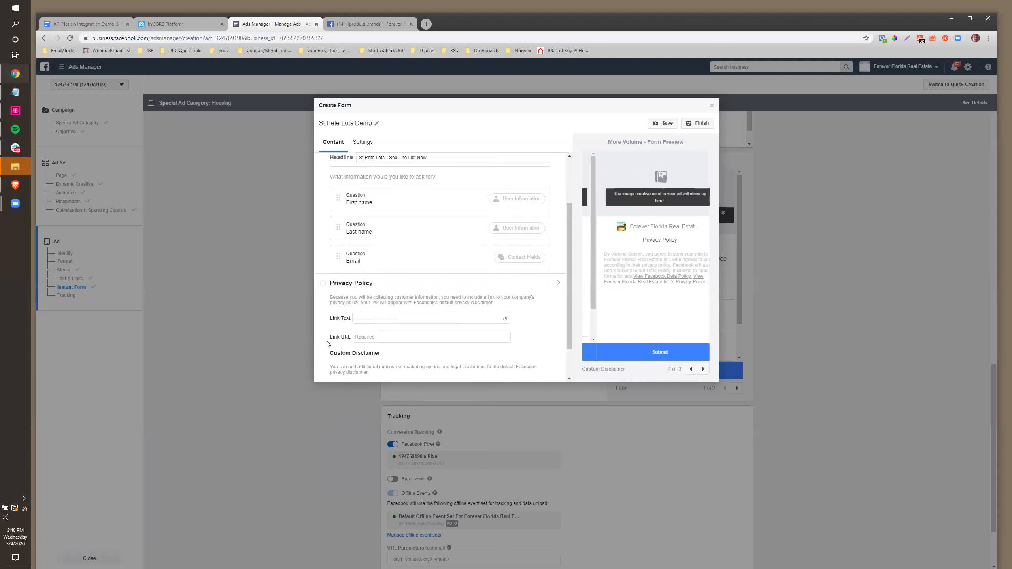
left_click(378, 274)
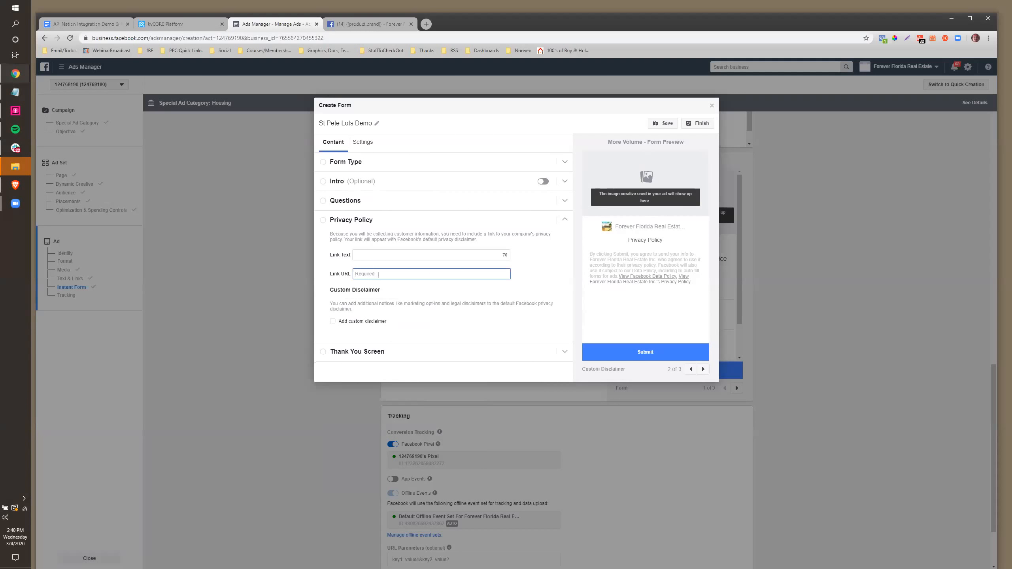
left_click_drag(480, 274, 363, 269)
left_click(347, 350)
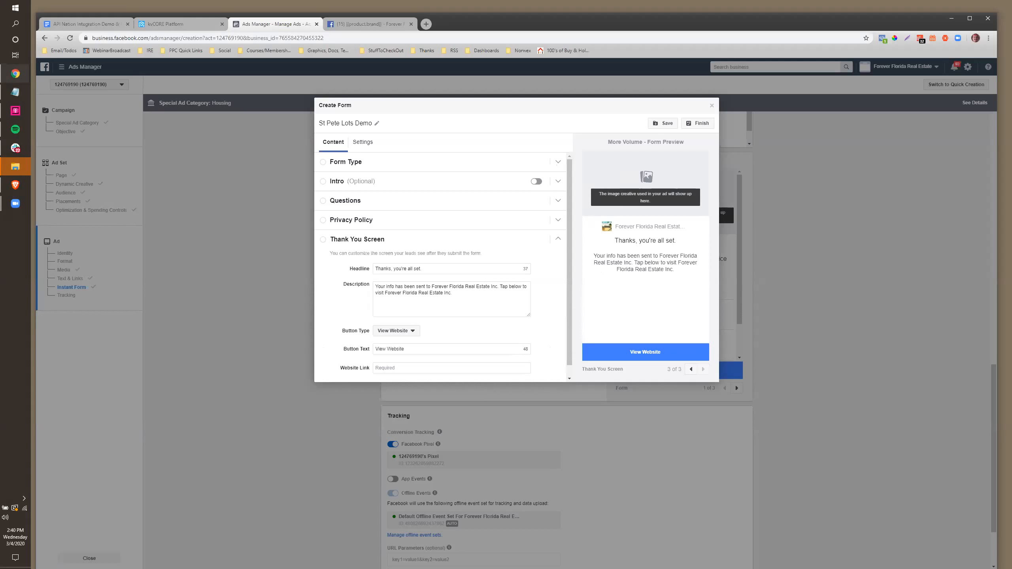
Set the thank-you headline to 'Great, click to see the list now' and add a check-your-email description
triple_click(432, 273)
left_click(387, 369)
left_click_drag(427, 267, 367, 265)
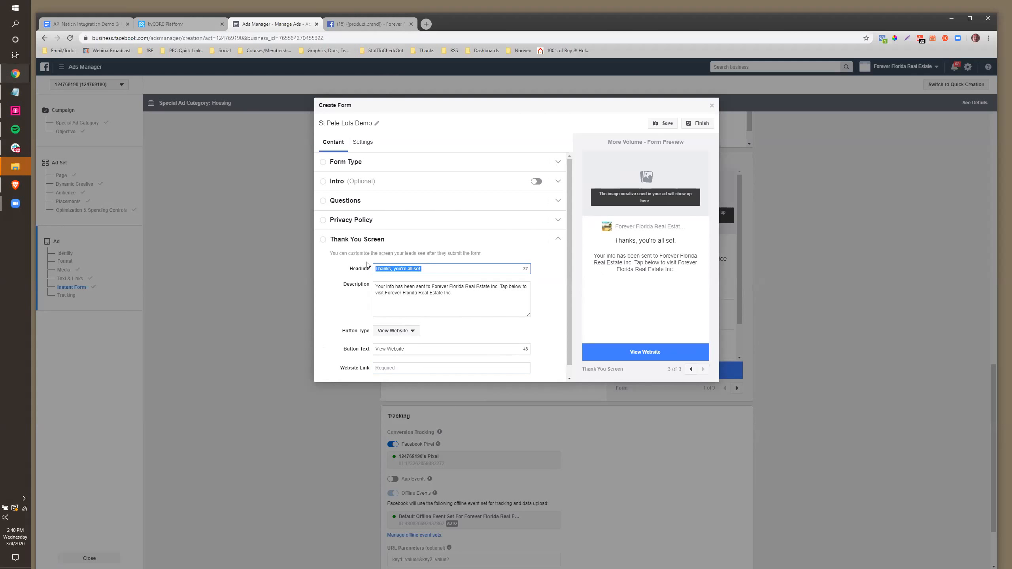
type("Great, click to see the list now")
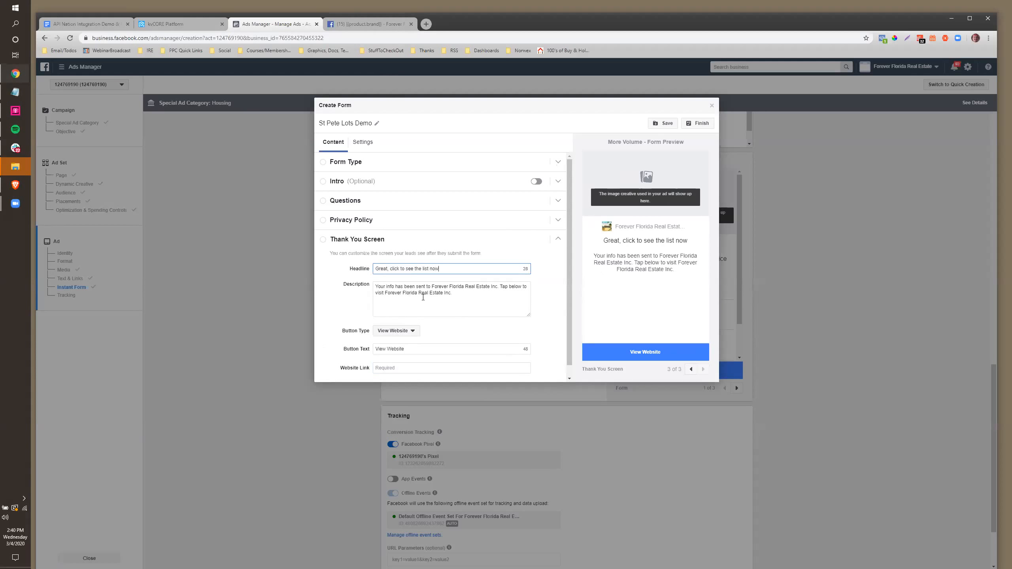
left_click_drag(460, 292, 364, 283)
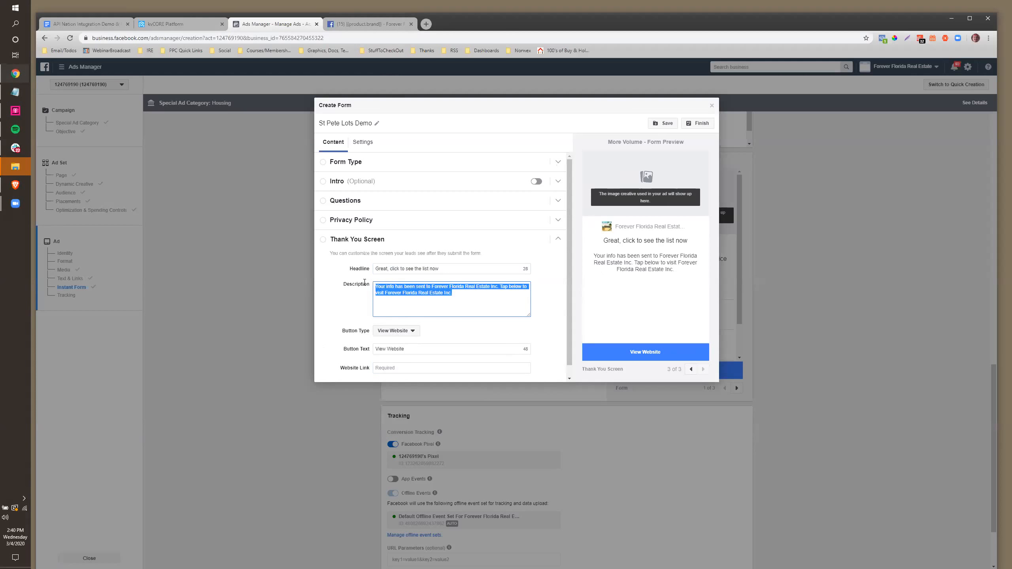
type("Also, check your email .. ")
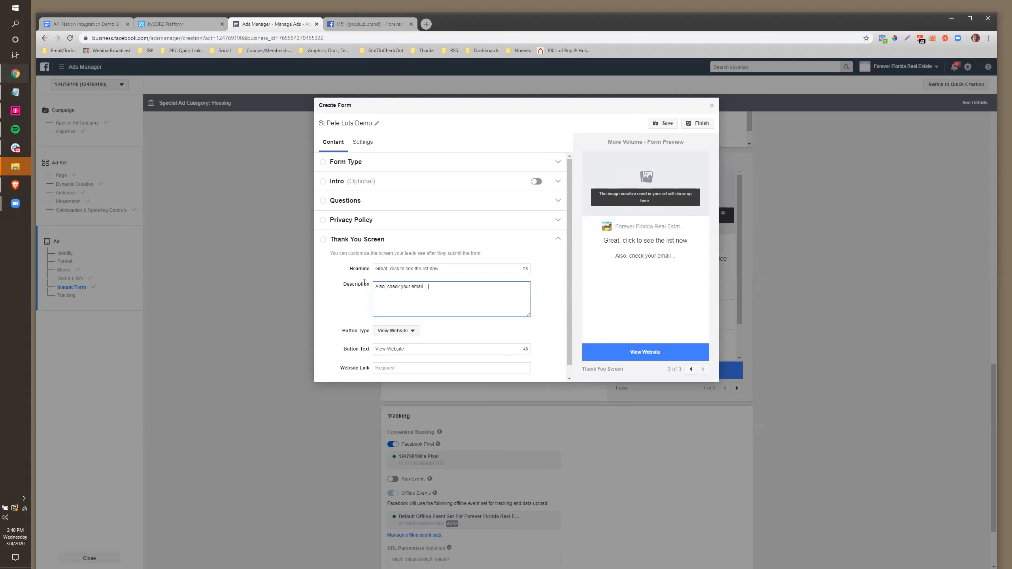
type("i sent you something else fun.")
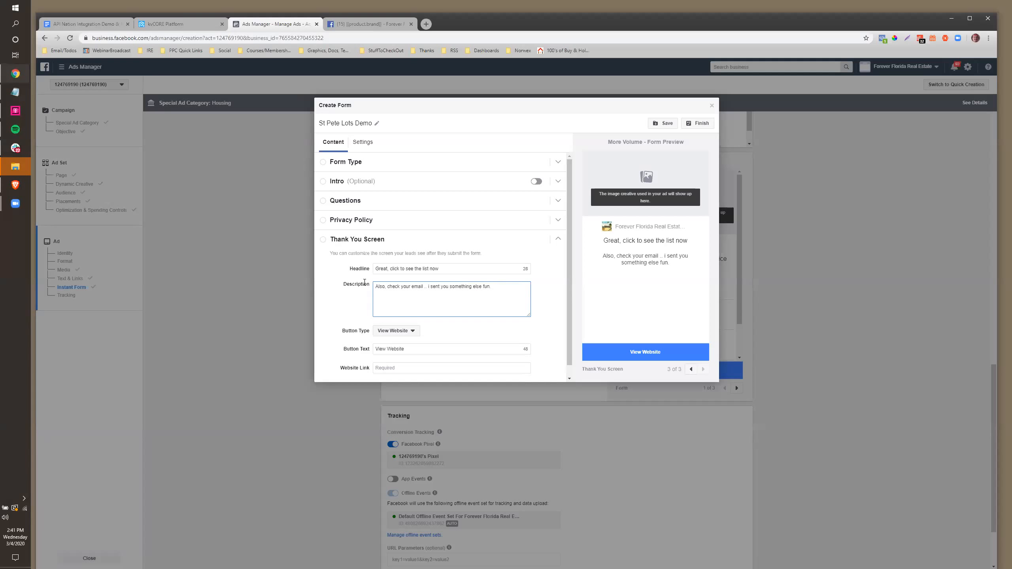
Keep View Website as the button type and label the button 'See The List Now'
left_click(393, 331)
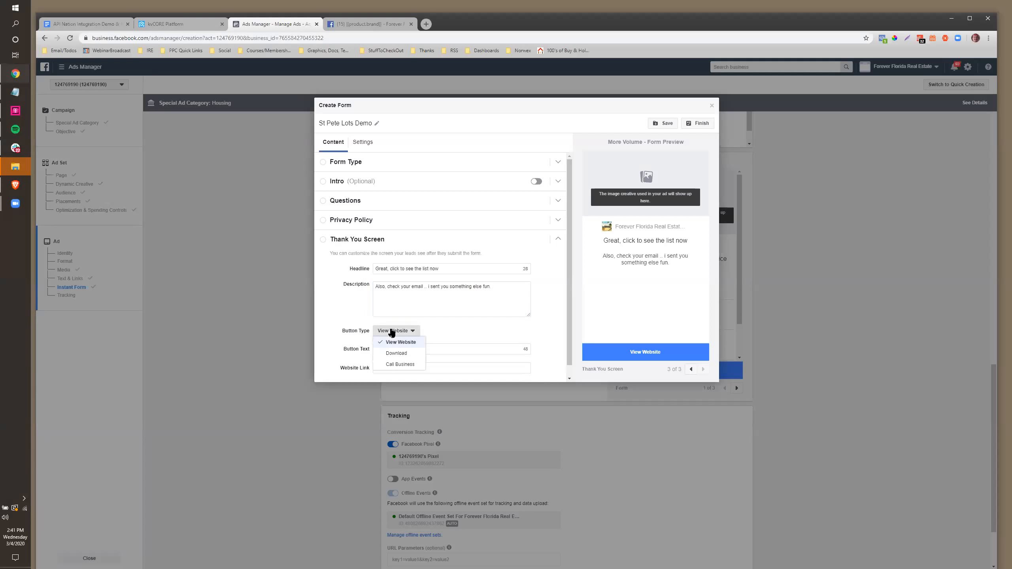
left_click(392, 342)
left_click(399, 349)
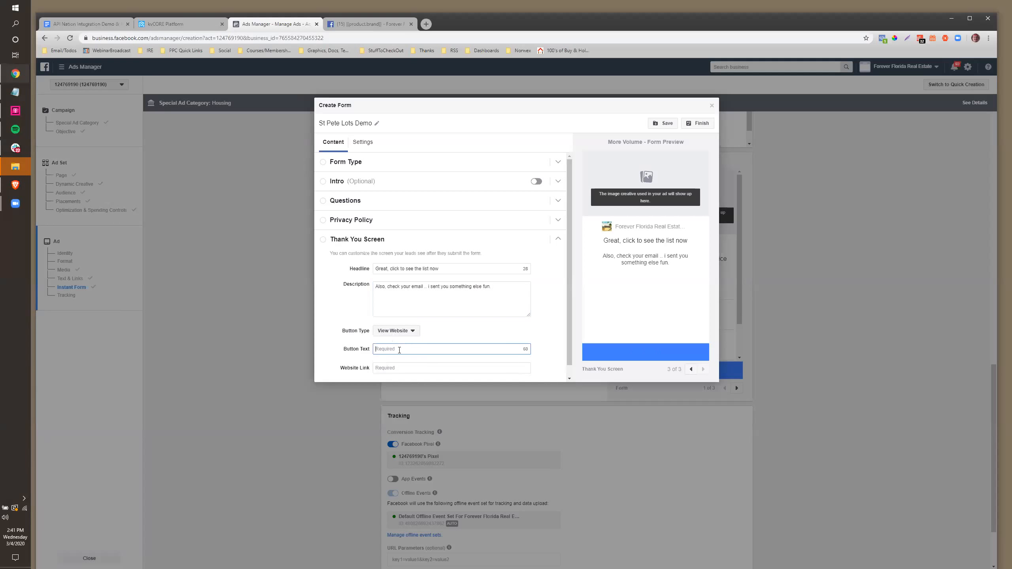
type("See The List Now")
left_click(399, 367)
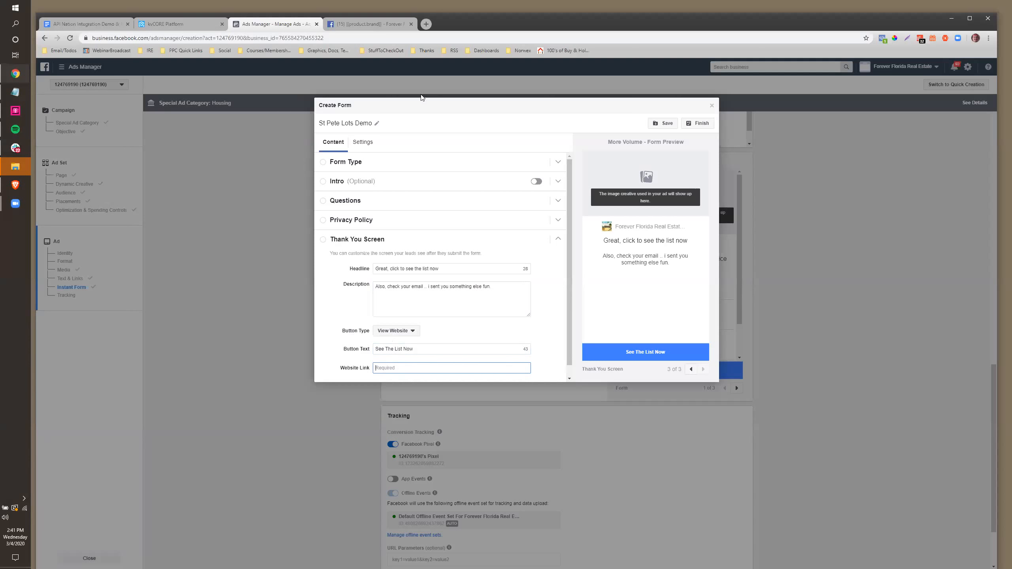
Load the agent's real-estate website in a new tab and start entering its address as the website link
left_click(426, 24)
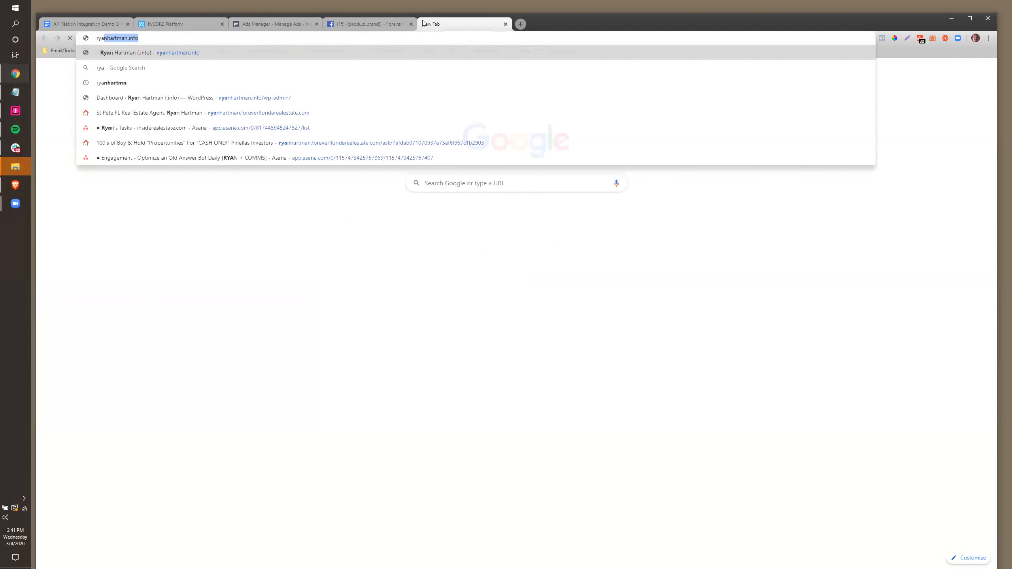
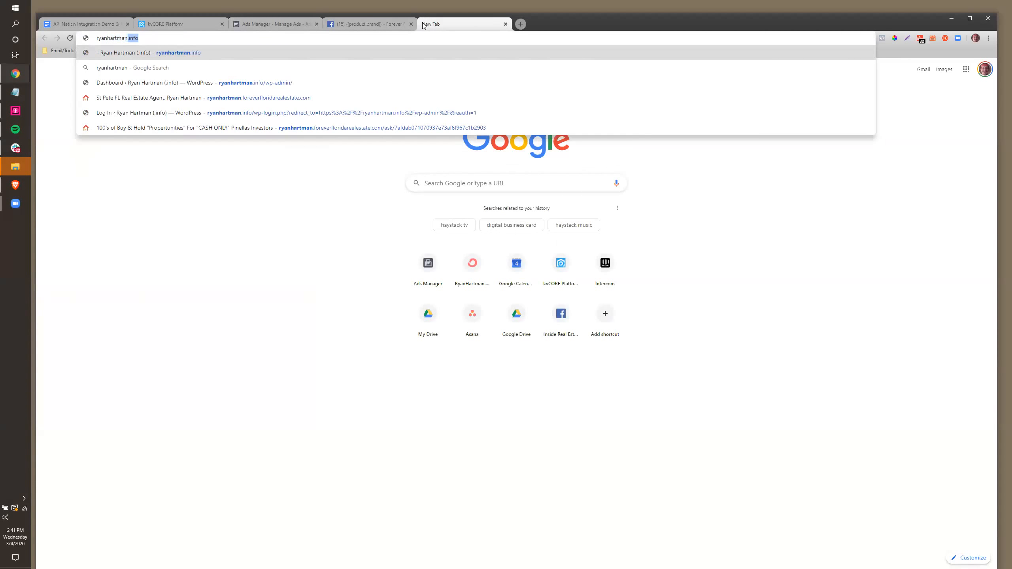
key("Return")
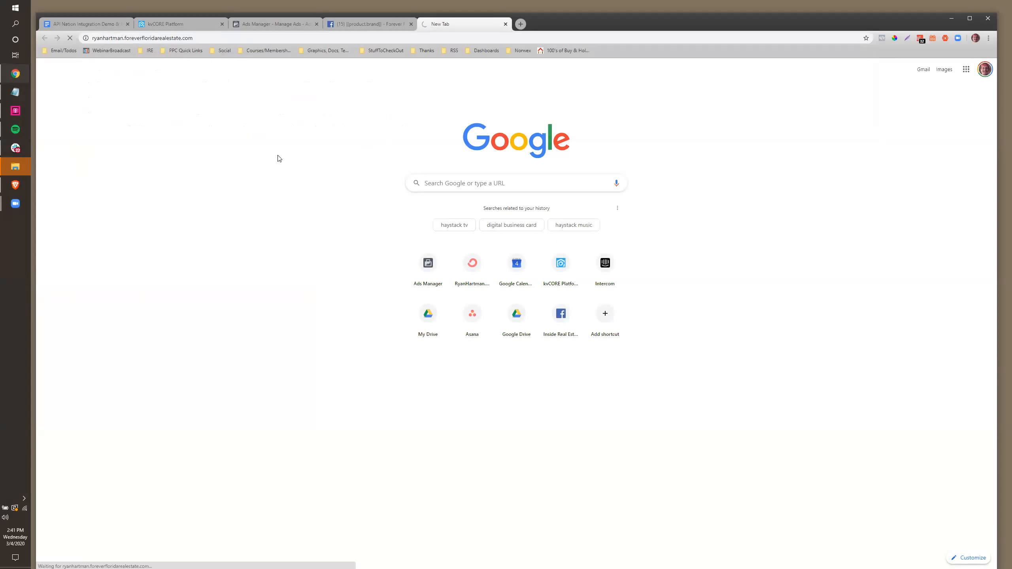
left_click(360, 25)
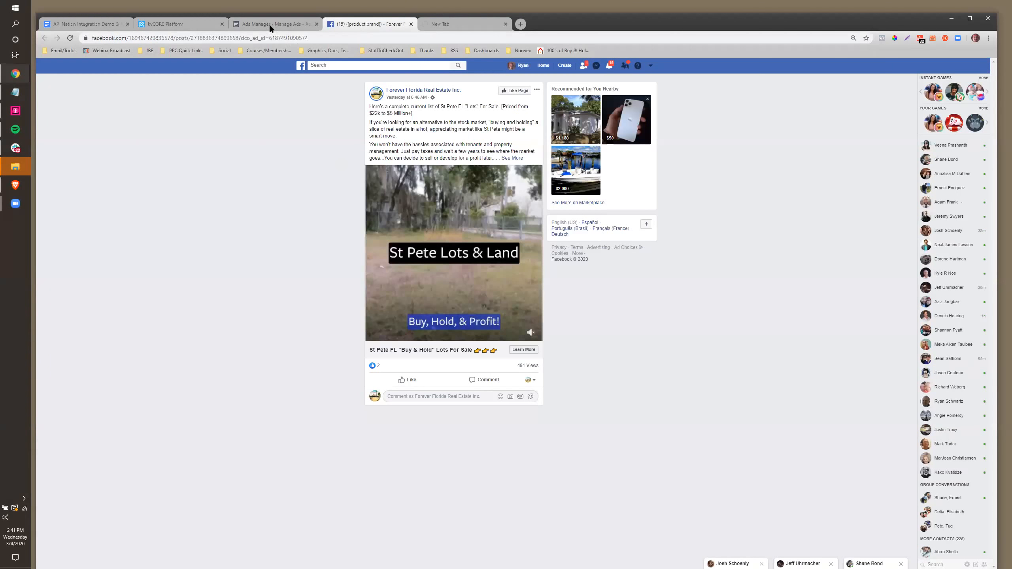
left_click(269, 24)
left_click(437, 23)
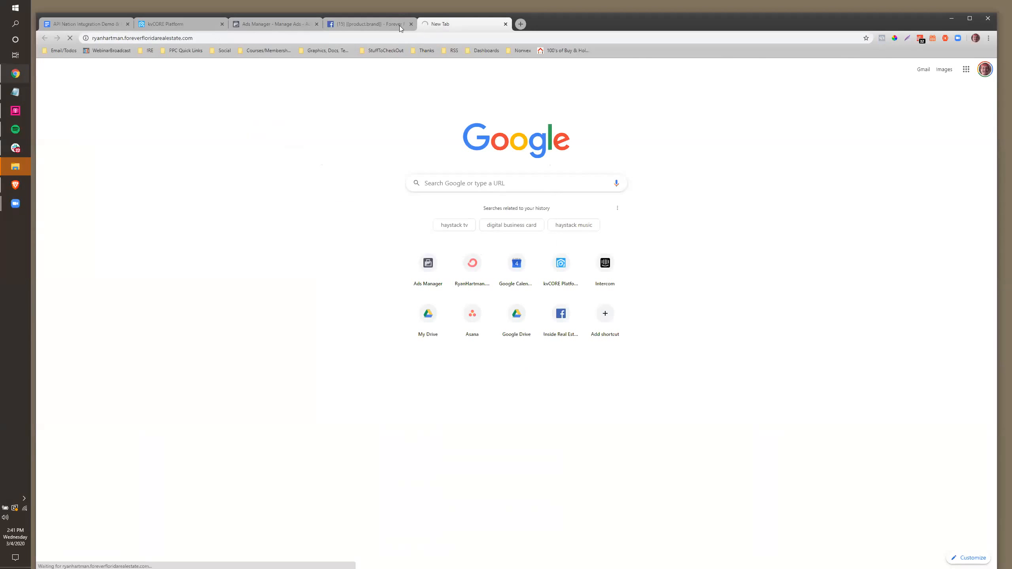
left_click(280, 25)
type("http:")
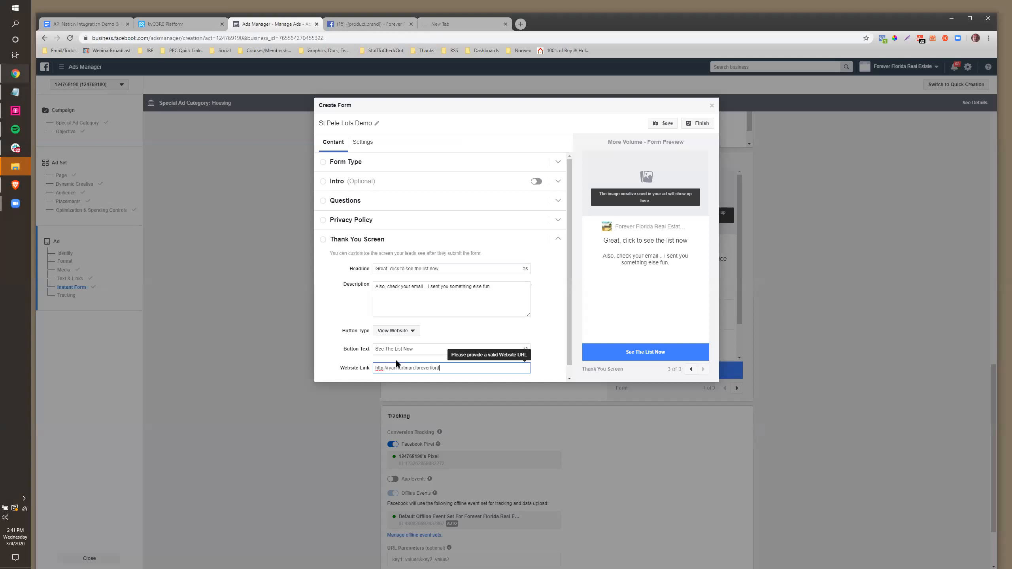
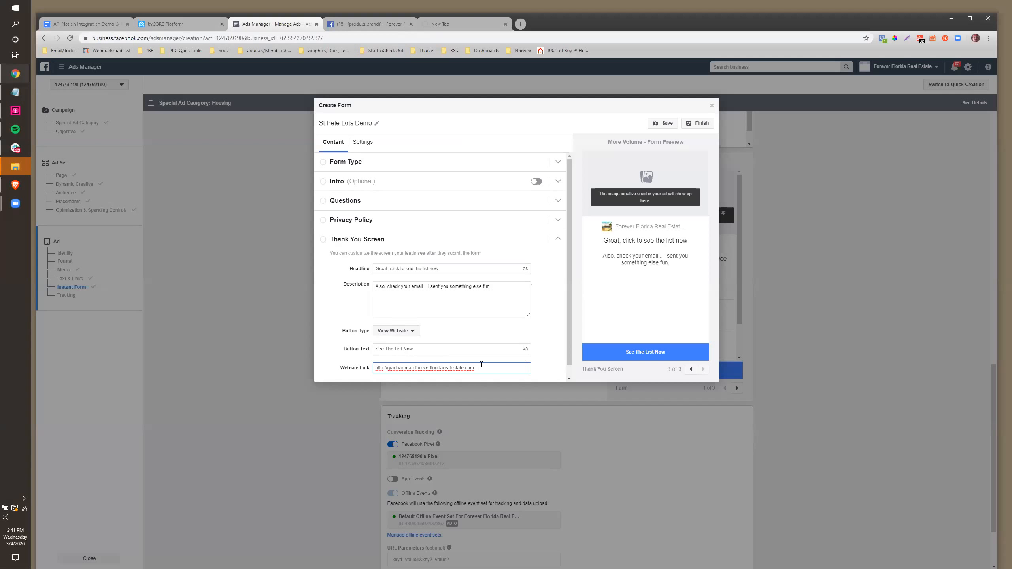
Complete the website link with the brokerage site's address and save the form draft
scroll(502, 265, "down", 1)
left_click(663, 124)
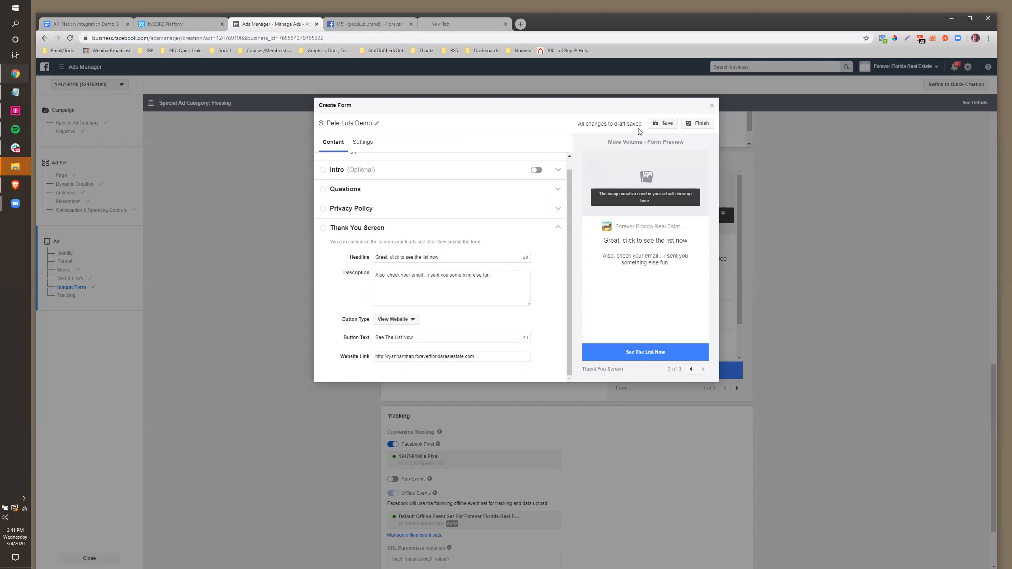
Finish the St Pete Lots Demo form so it becomes the ad's instant form
left_click(697, 123)
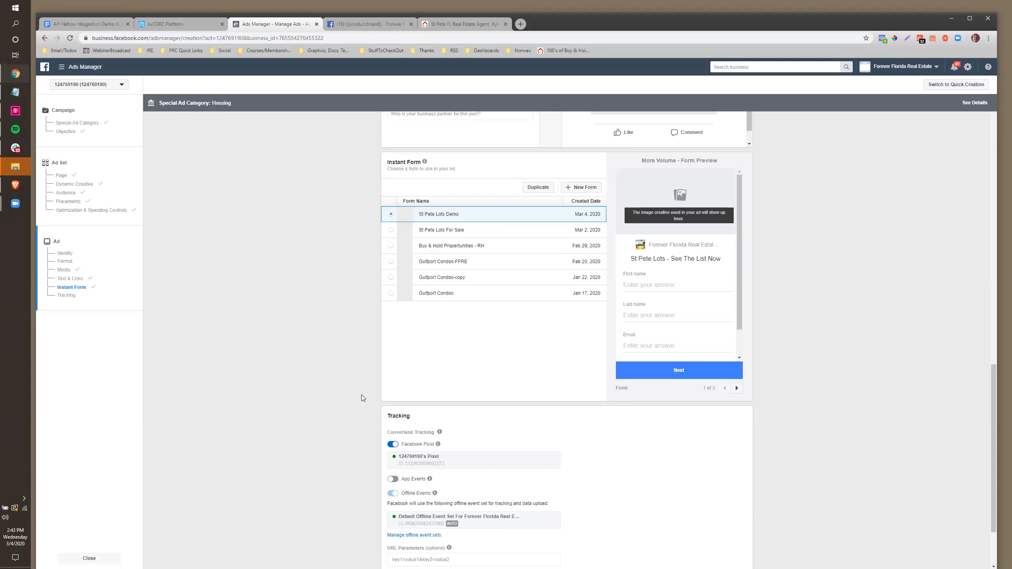
Confirm and publish the new St Pete Lots Demo lead ad
scroll(548, 359, "down", 3)
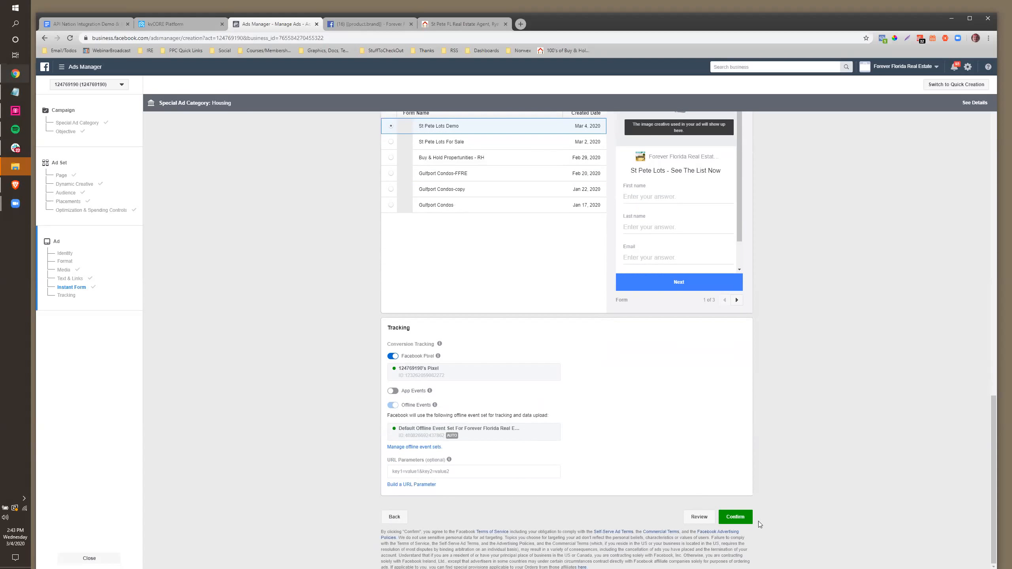
left_click(729, 521)
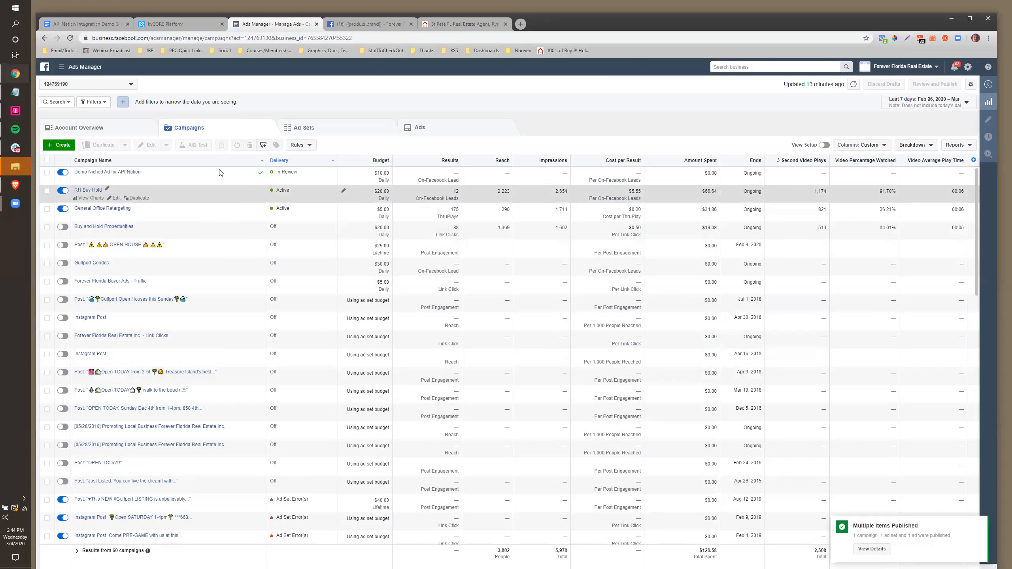
Turn off the Demo Niched Ad for API Nation campaign and bring up the kvCORE marketplace
left_click(62, 173)
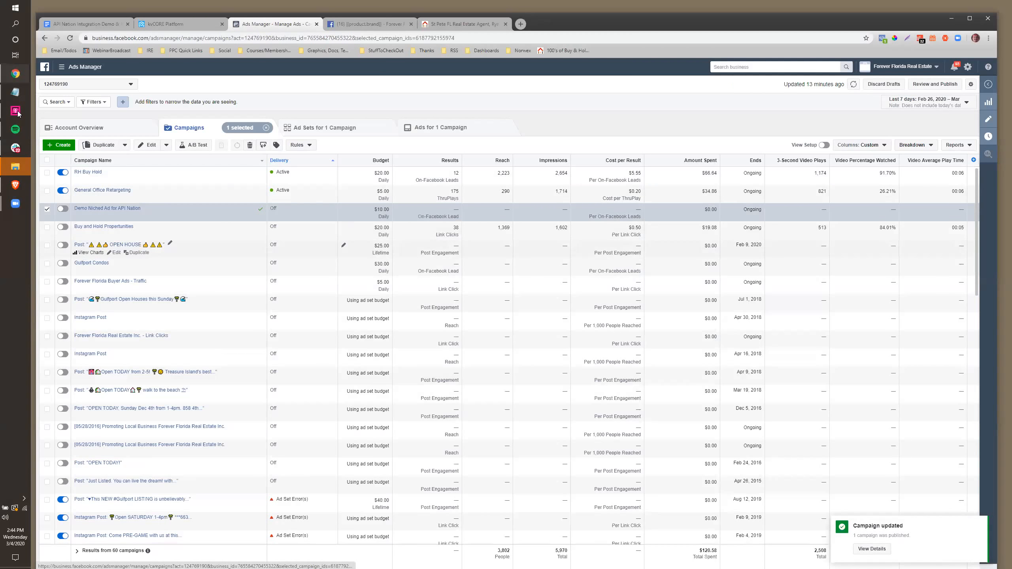
left_click(157, 26)
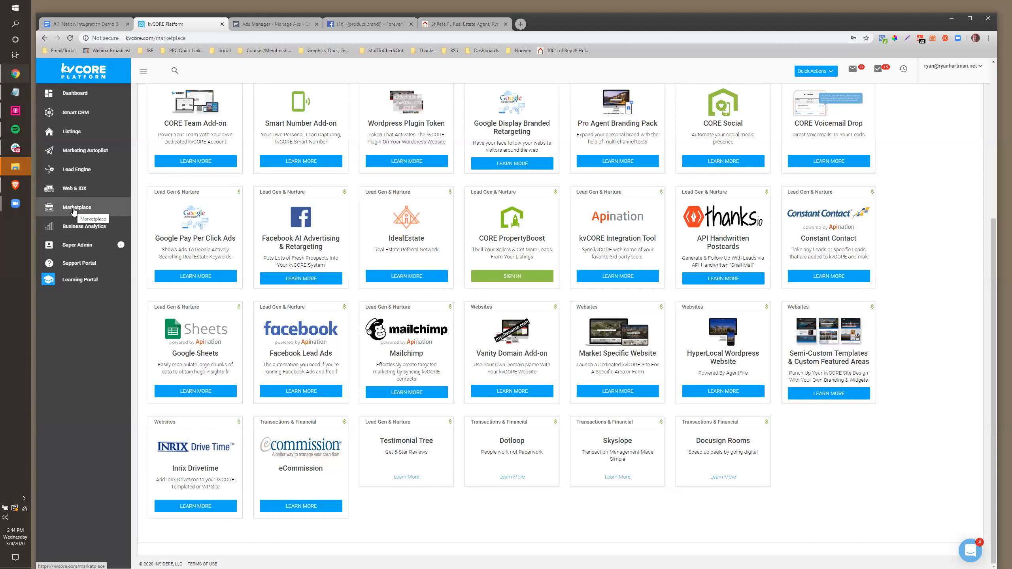
Open the Facebook Lead Ads add-on details in the kvCORE Marketplace
left_click(297, 392)
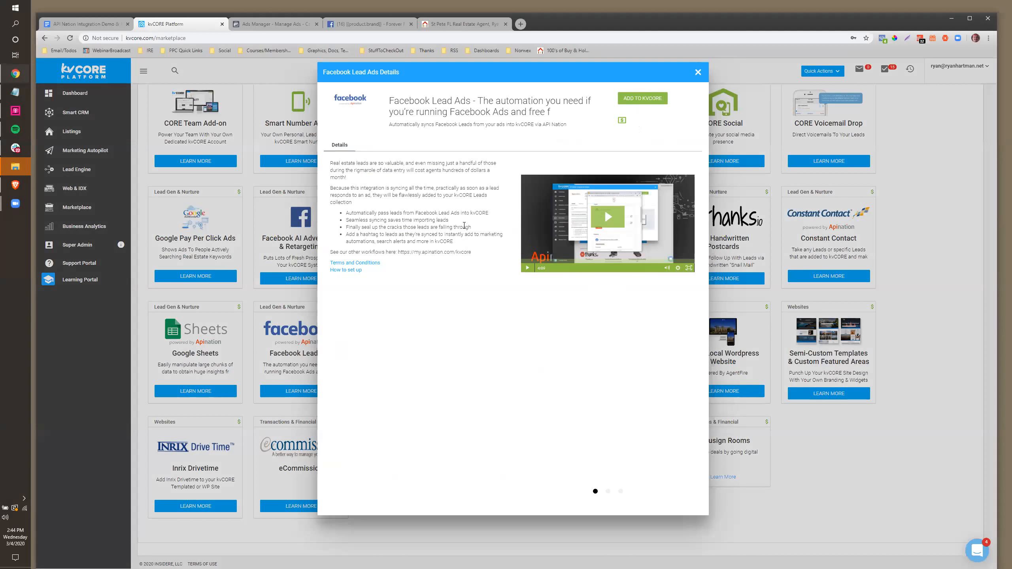
Add Facebook Lead Ads to kvCORE and connect Apination using the kvCORE account e-mail and password
left_click(655, 99)
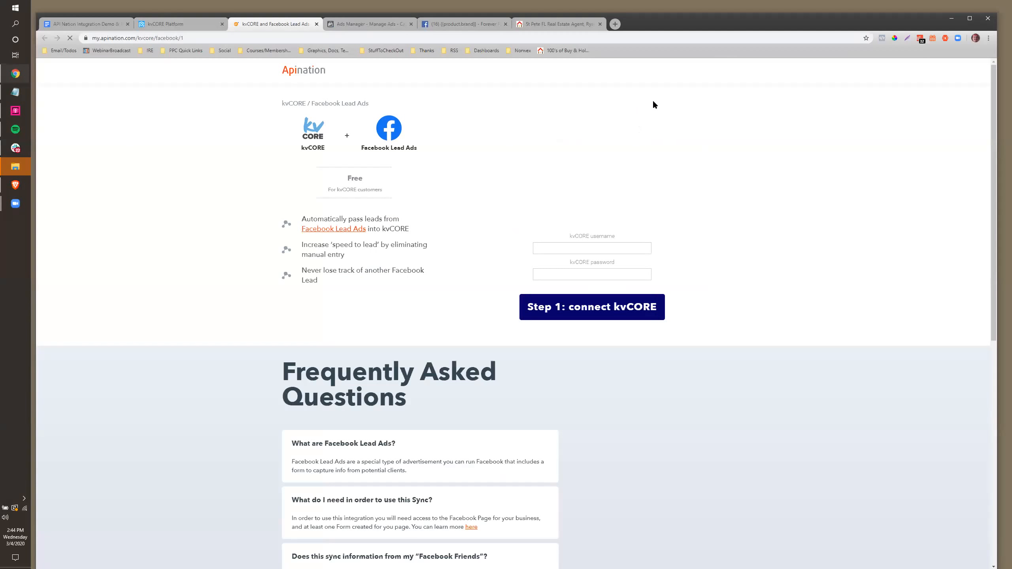
left_click(560, 249)
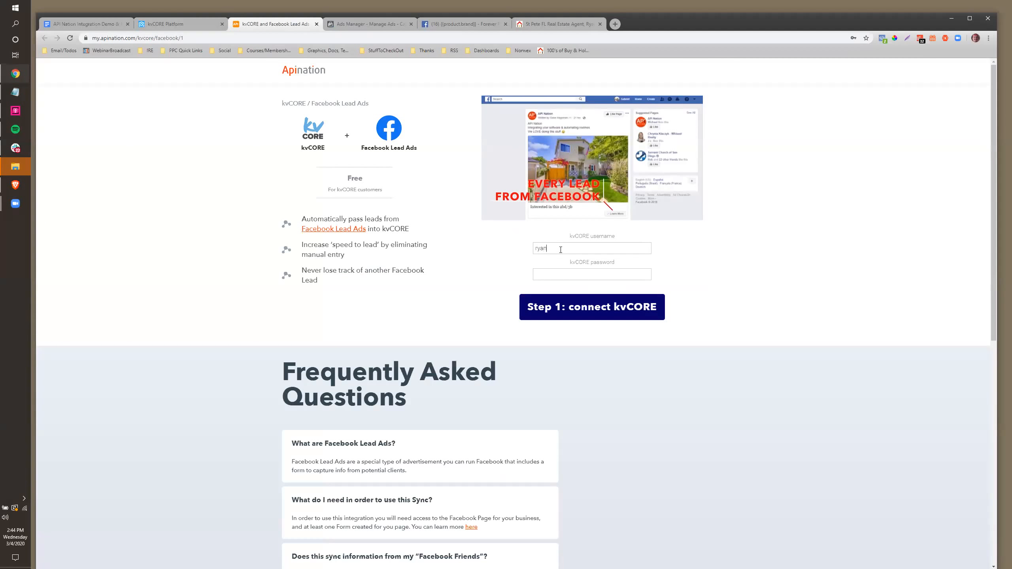
key("Tab")
type("xxxxxxxxx")
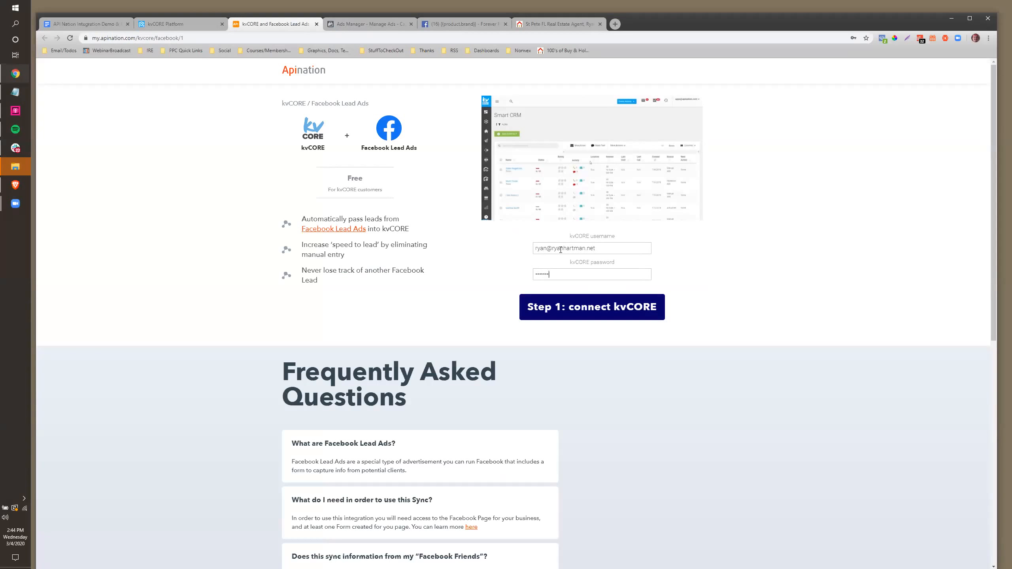
left_click(600, 313)
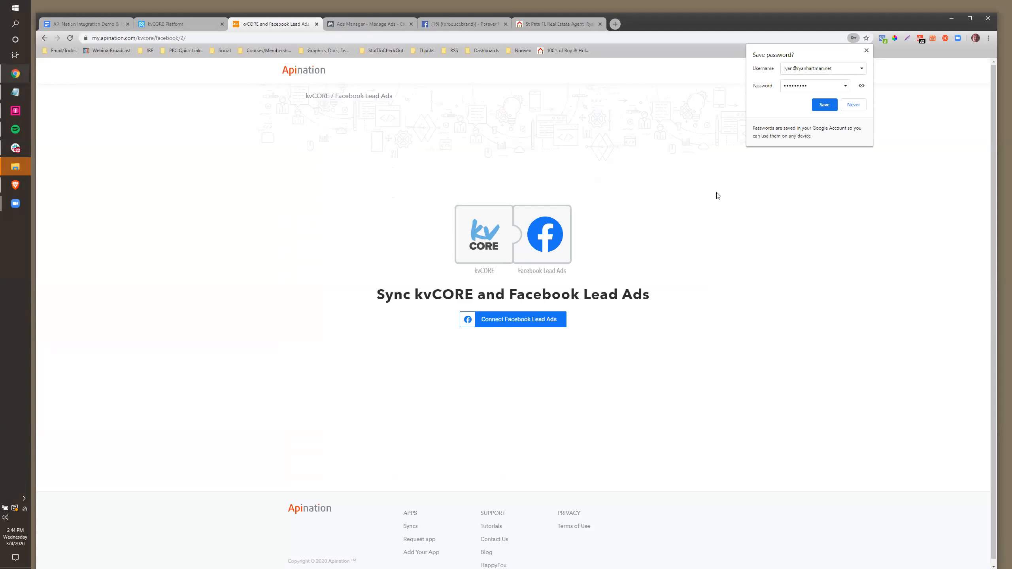
Try connecting a Facebook Lead Ads account, then go back from the error page to the sync page
left_click(514, 322)
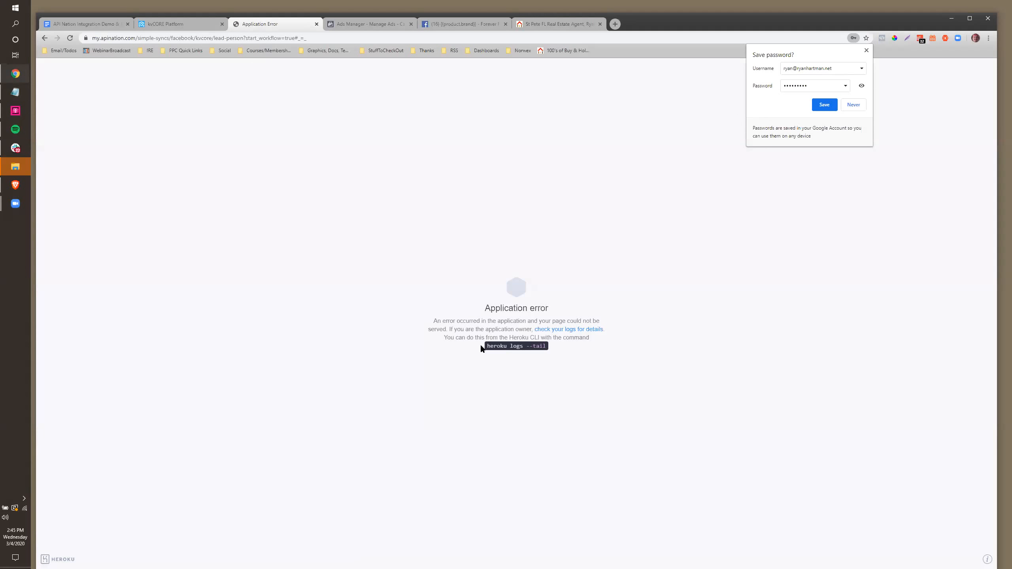
left_click(451, 25)
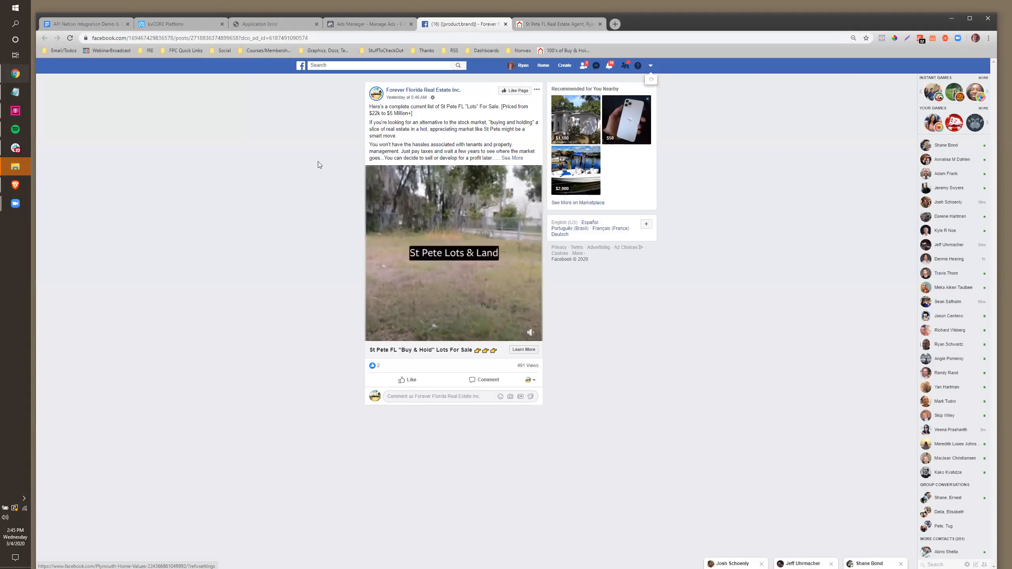
left_click(356, 25)
left_click(287, 23)
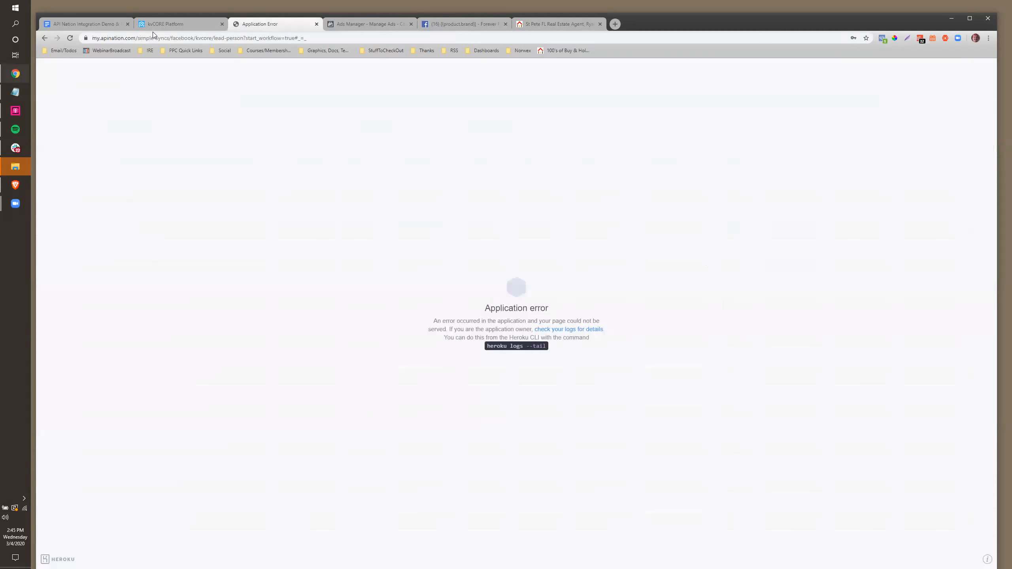
left_click(165, 24)
left_click(260, 24)
left_click(43, 38)
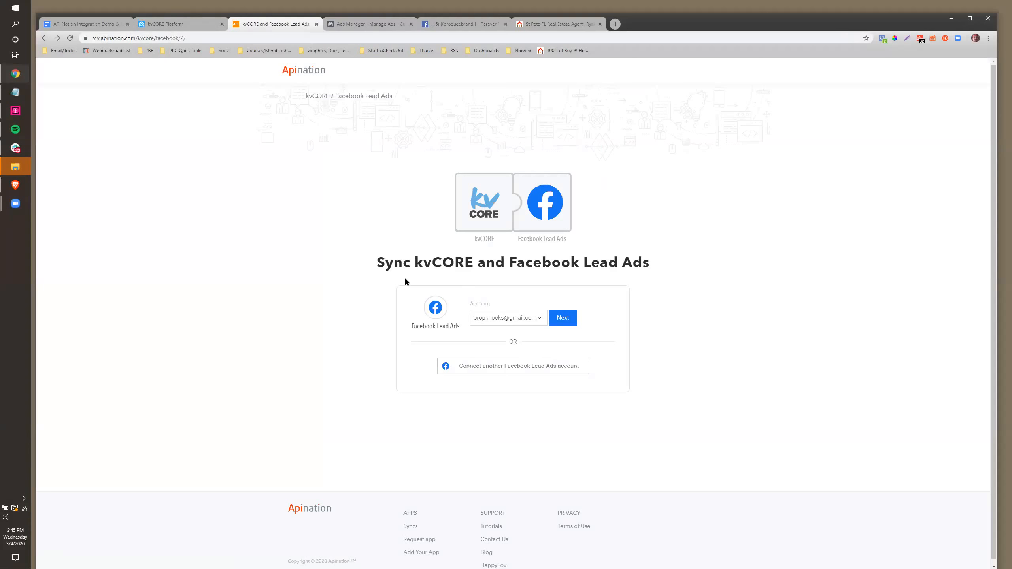
Keep the current Facebook account for Facebook Lead Ads and continue to the next sync step
scroll(370, 302, "down", 1)
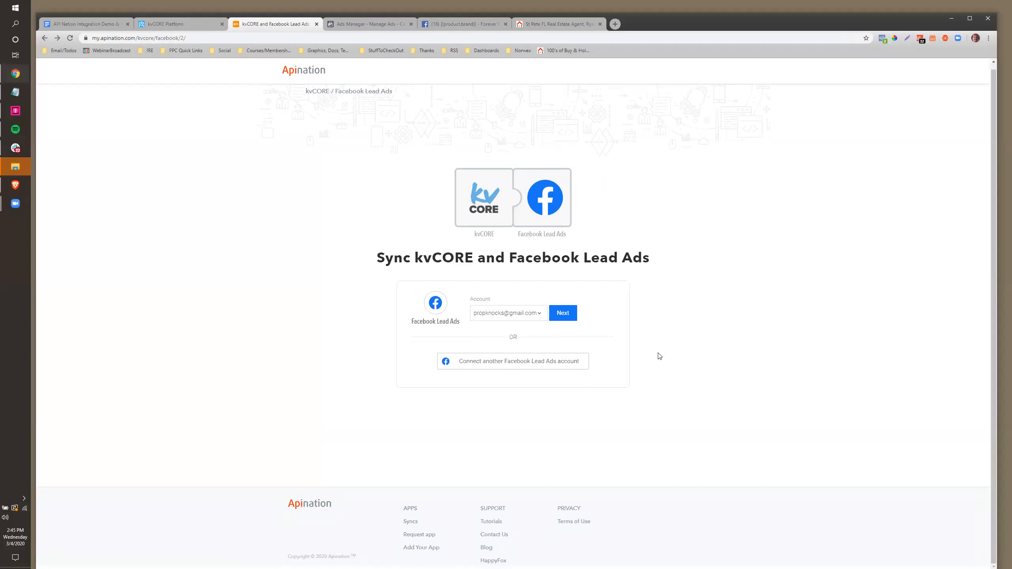
left_click(488, 310)
left_click(535, 315)
left_click(563, 315)
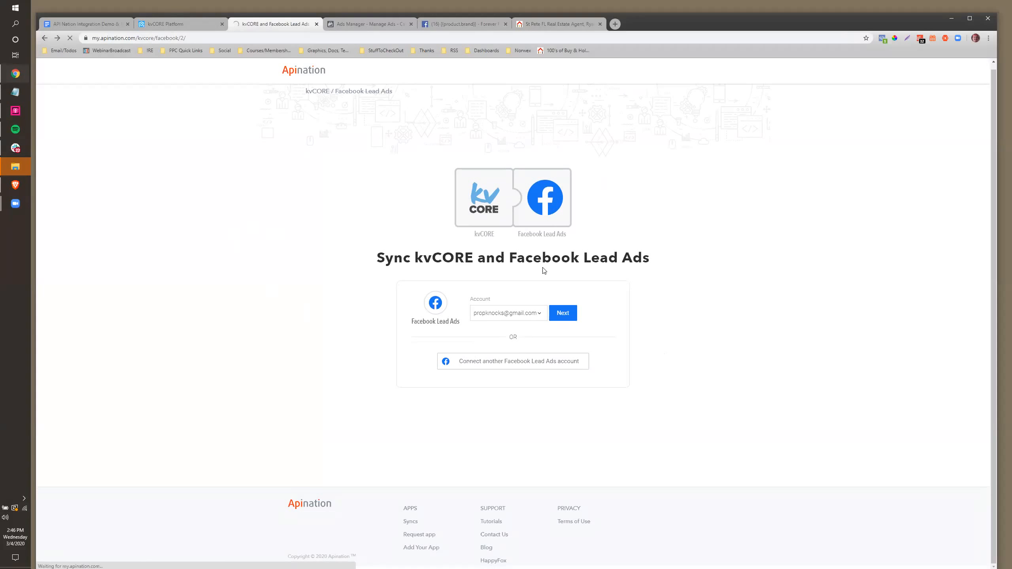
Log out of Facebook and sign in as the other recent account, dismissing the face recognition notice
left_click(457, 19)
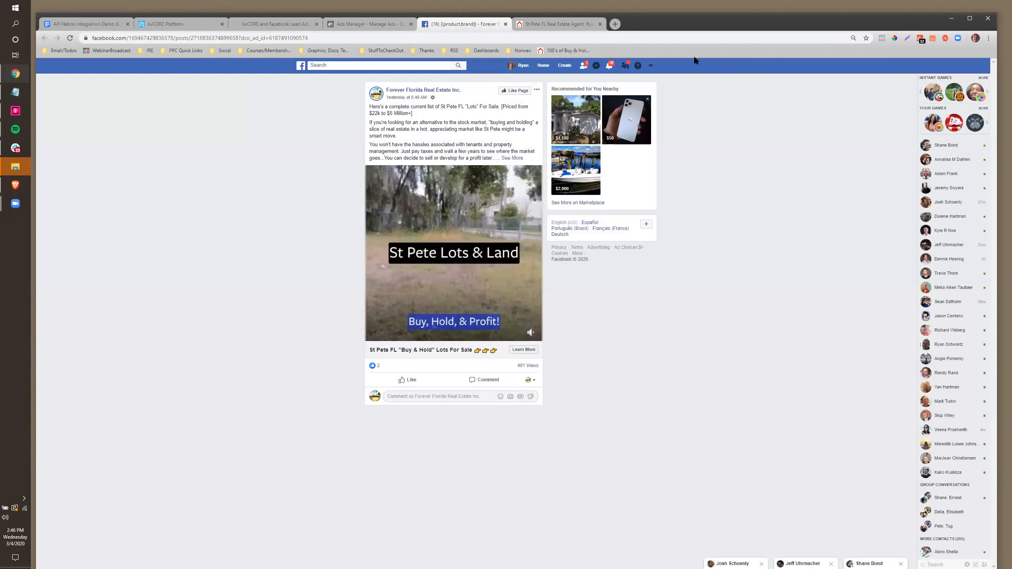
left_click(651, 65)
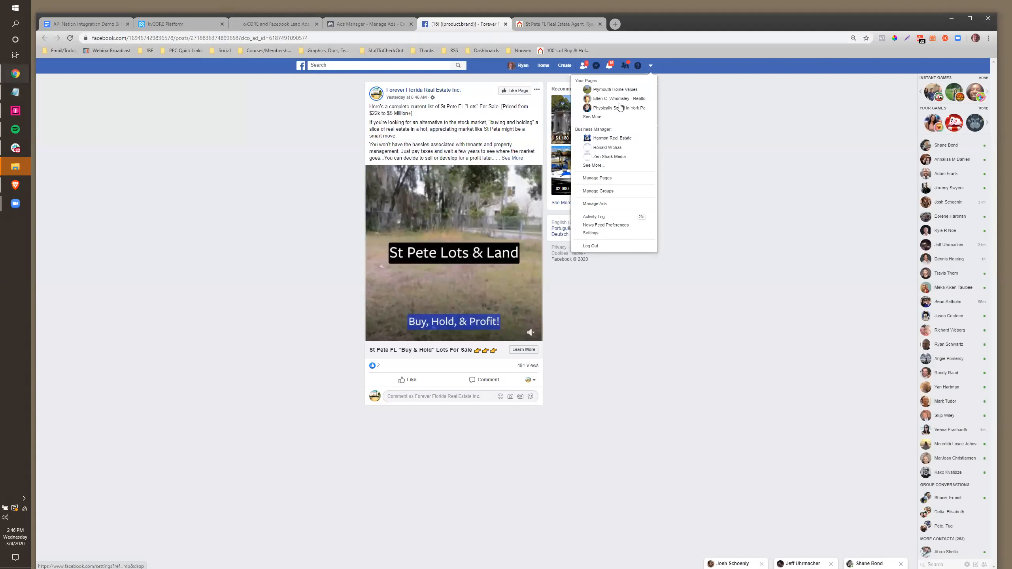
left_click(590, 246)
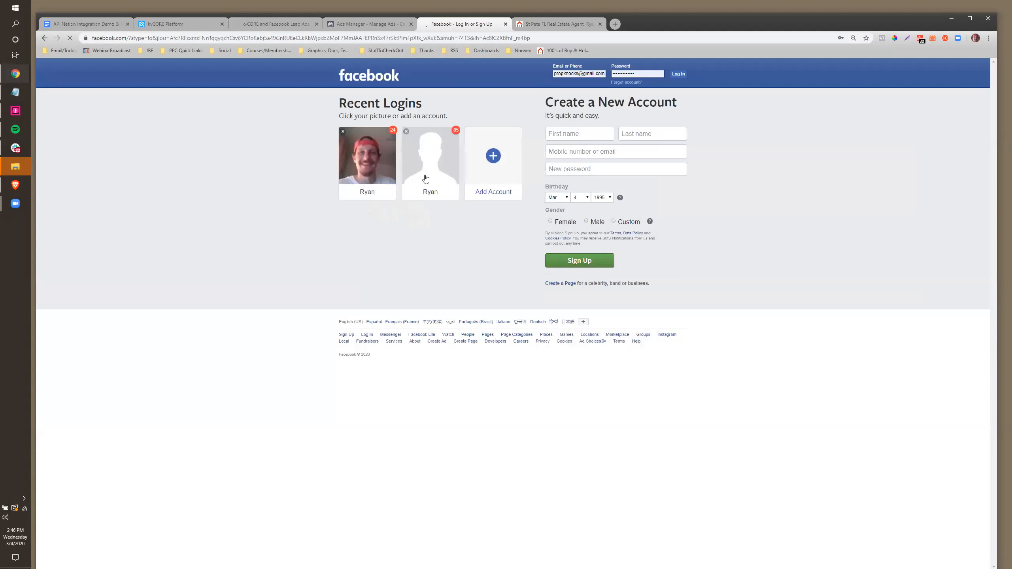
left_click(426, 179)
type("********")
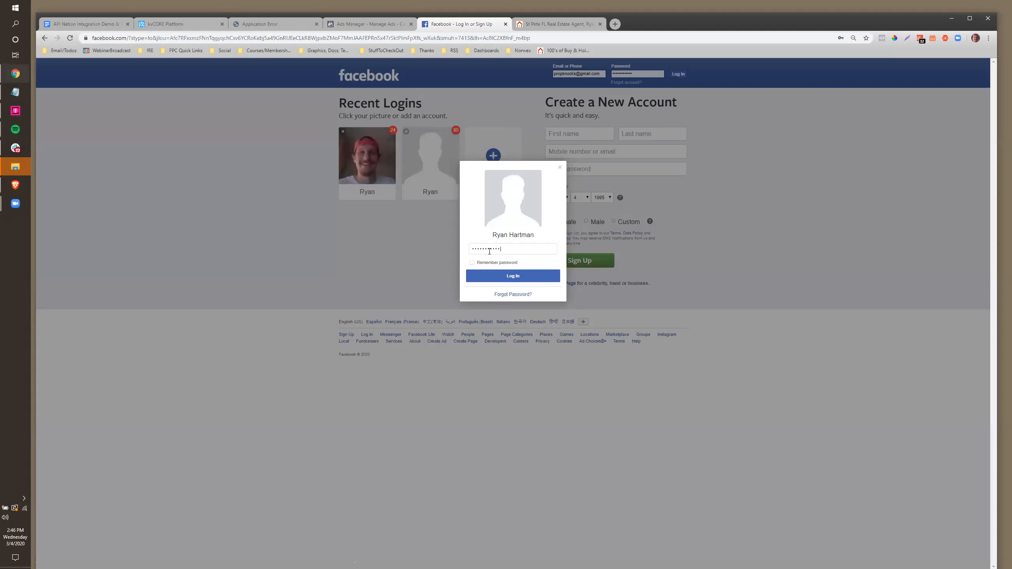
left_click(490, 276)
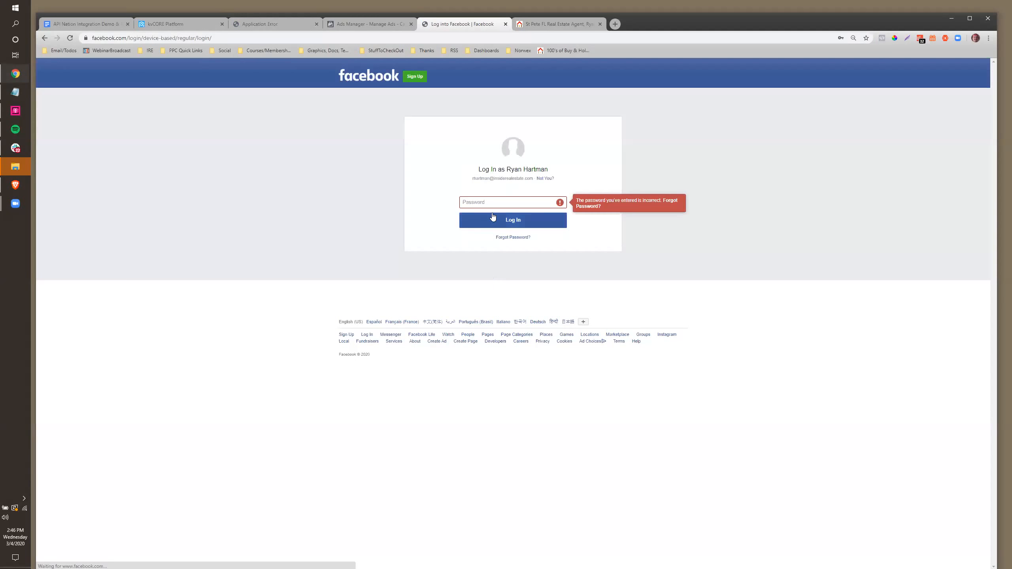
left_click(489, 204)
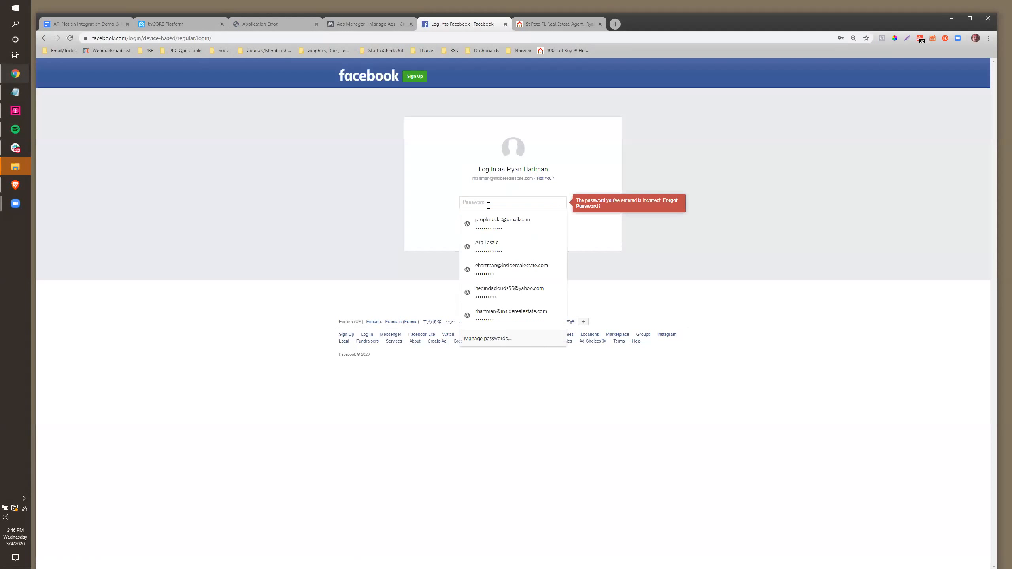
type("***")
left_click(479, 222)
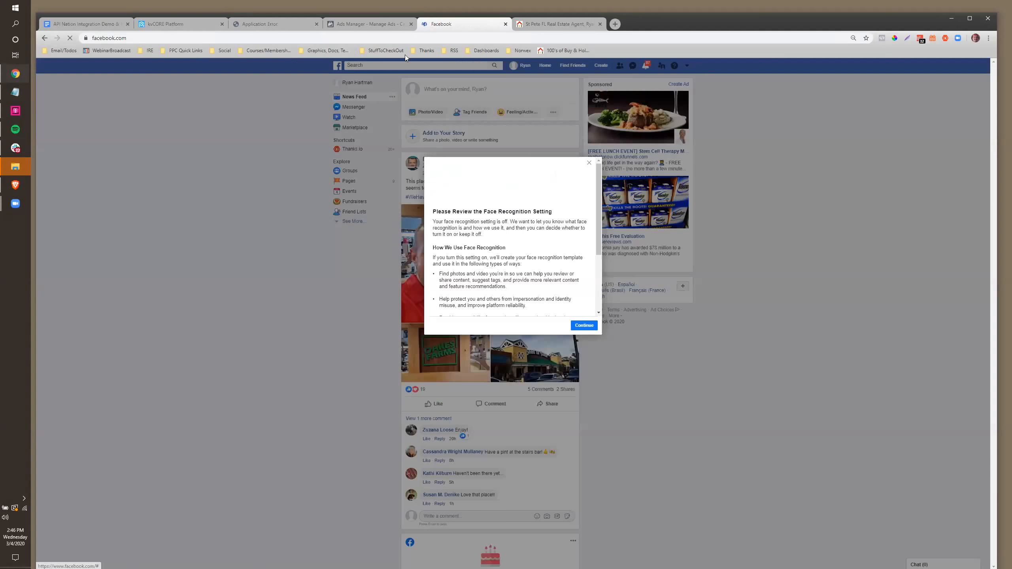
left_click(590, 165)
Return to kvCORE's Facebook Lead Ads details window
left_click(364, 24)
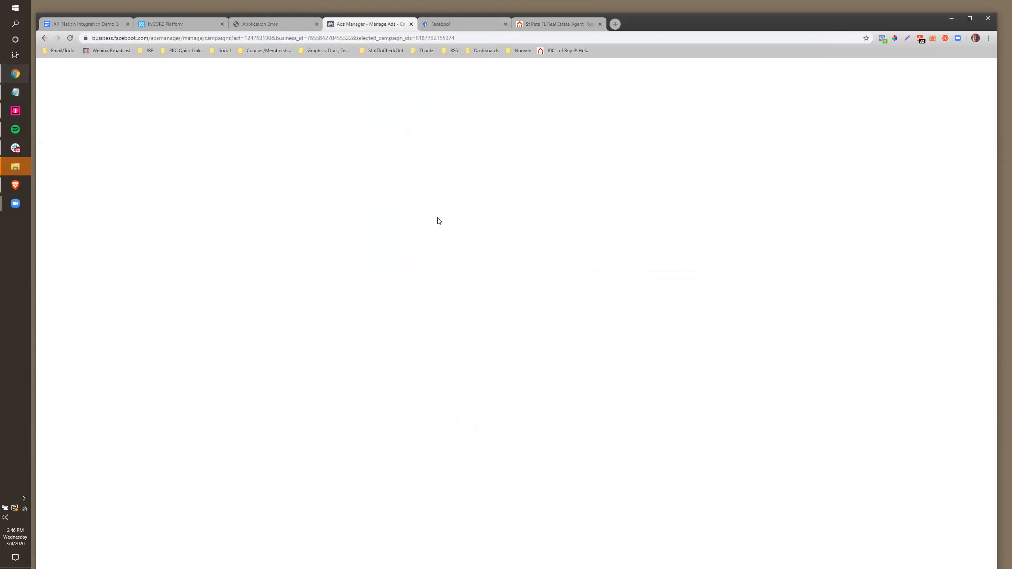
left_click(435, 26)
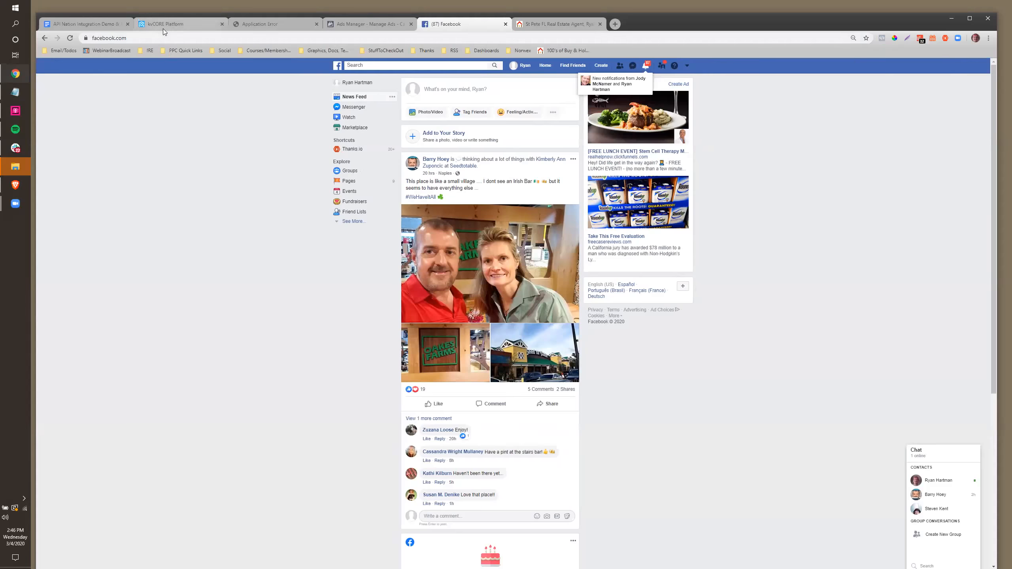
left_click(163, 28)
left_click(93, 20)
left_click(181, 28)
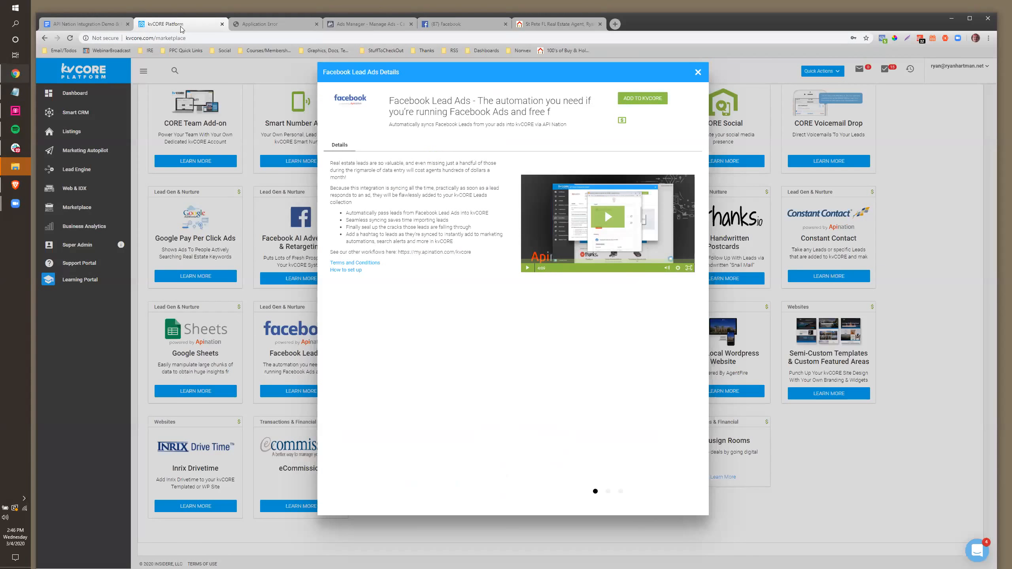
Re-add Facebook Lead Ads, reconnect kvCORE with the account e-mail and password, and start connecting another Facebook account
left_click(638, 104)
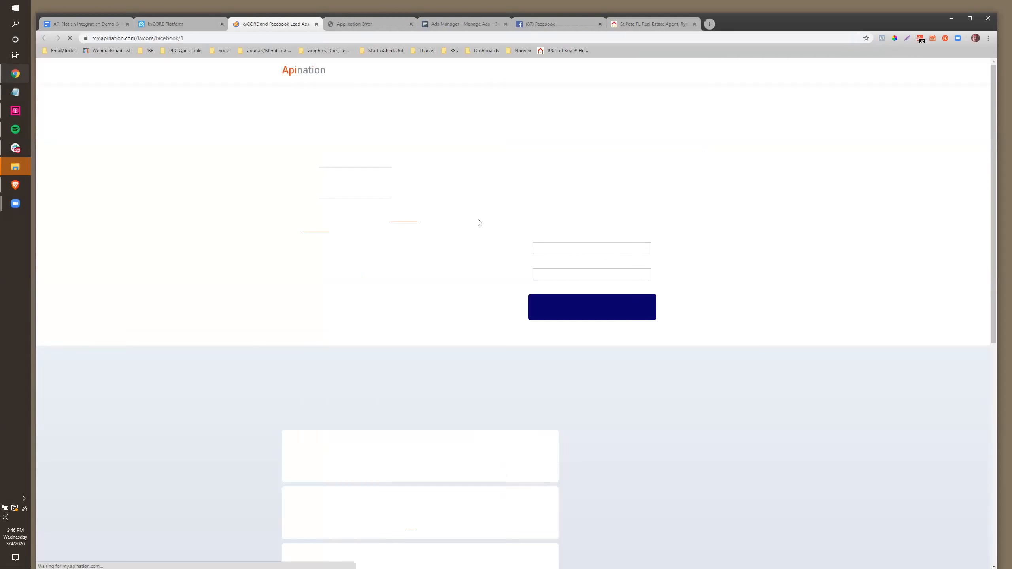
left_click(575, 247)
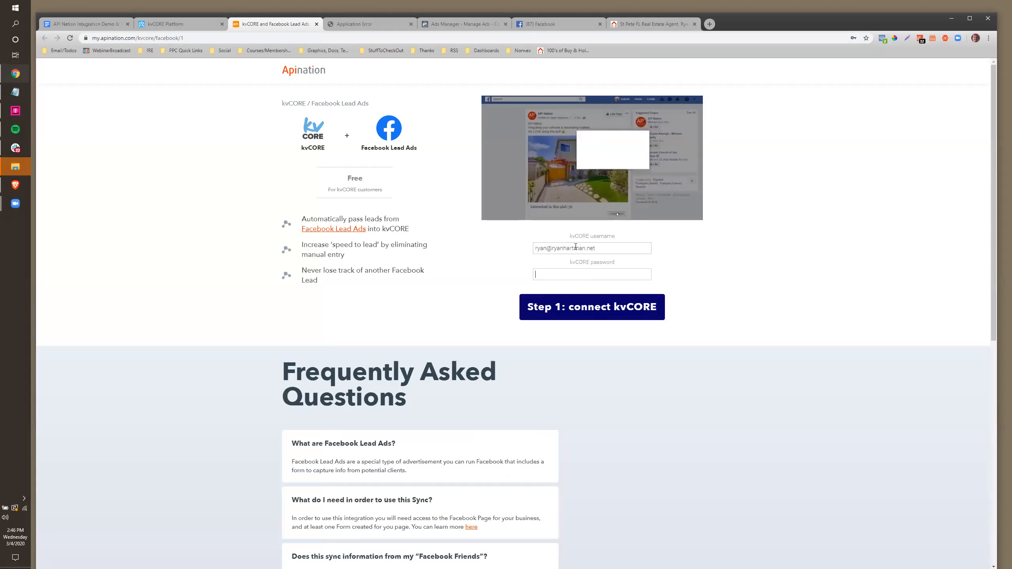
key("Tab")
type("•••••••••")
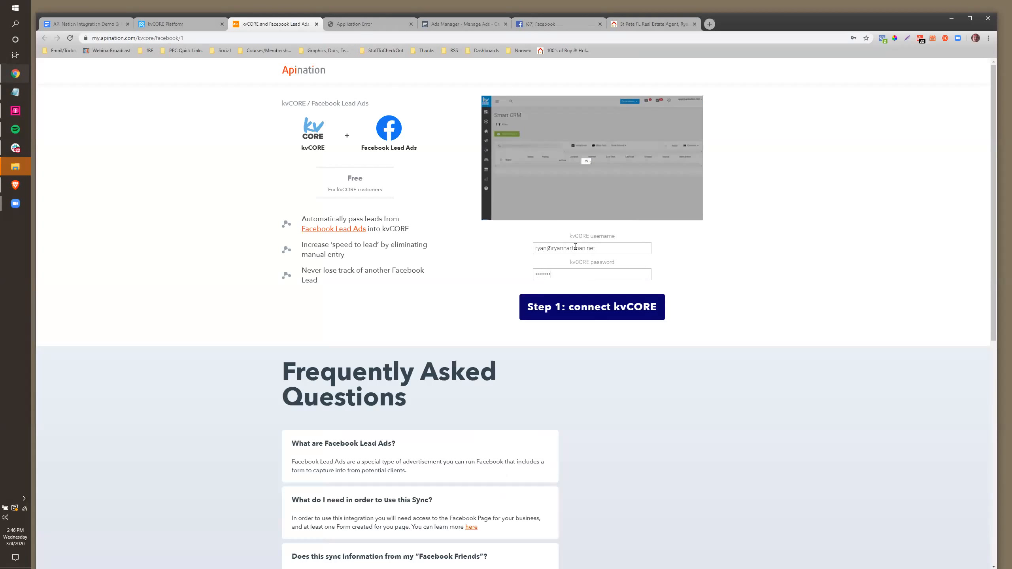
left_click(592, 313)
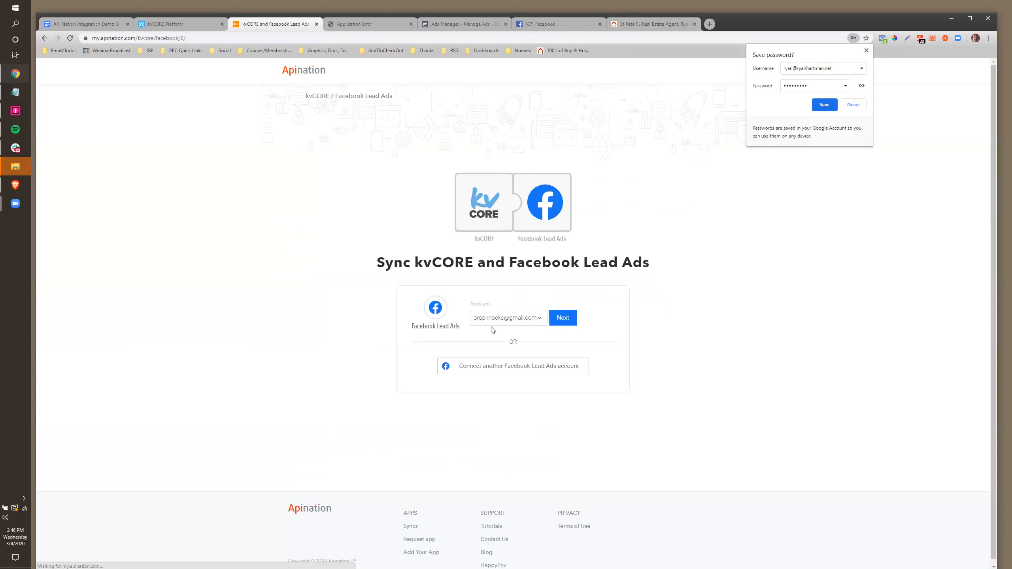
left_click(494, 369)
Dismiss the save-password prompt, leave the error page, and choose the other connected Facebook account
left_click(867, 51)
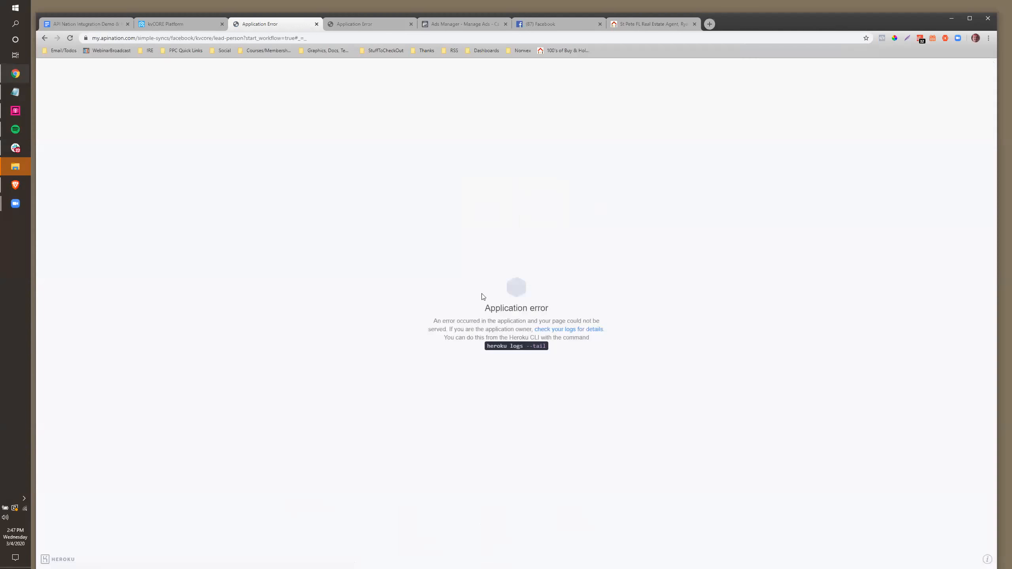
left_click(104, 35)
left_click(46, 40)
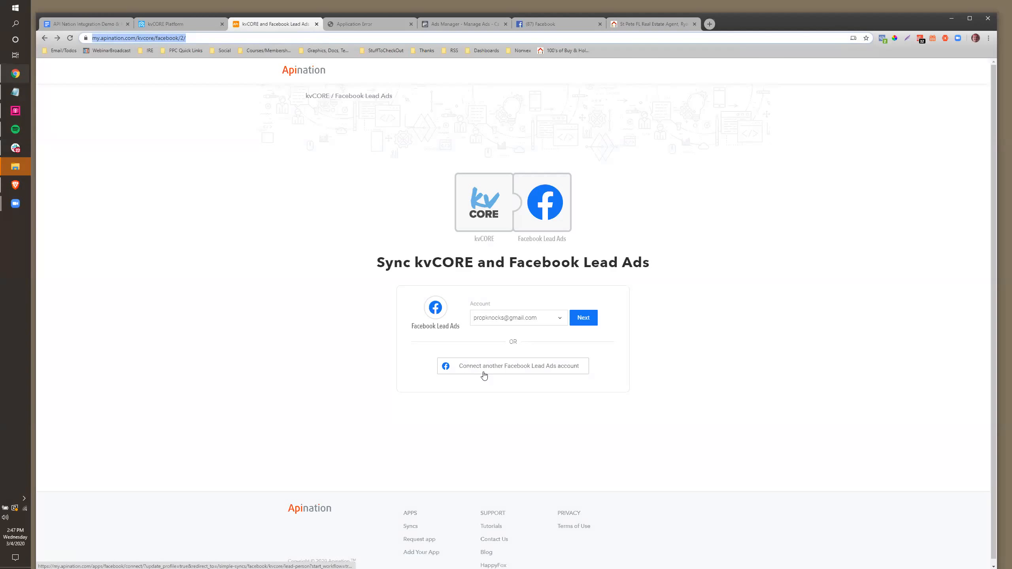
left_click(559, 319)
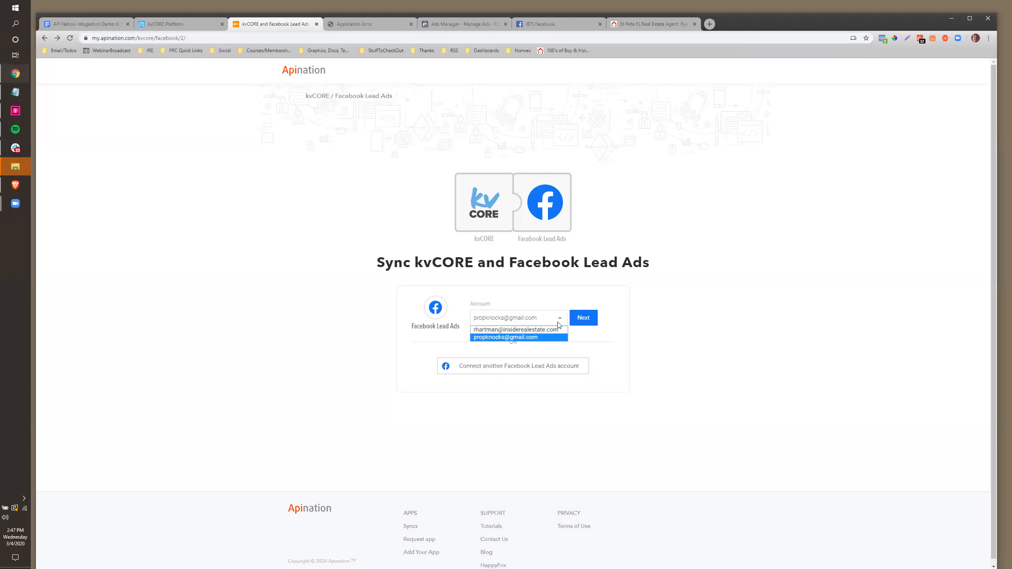
left_click(518, 337)
left_click(586, 319)
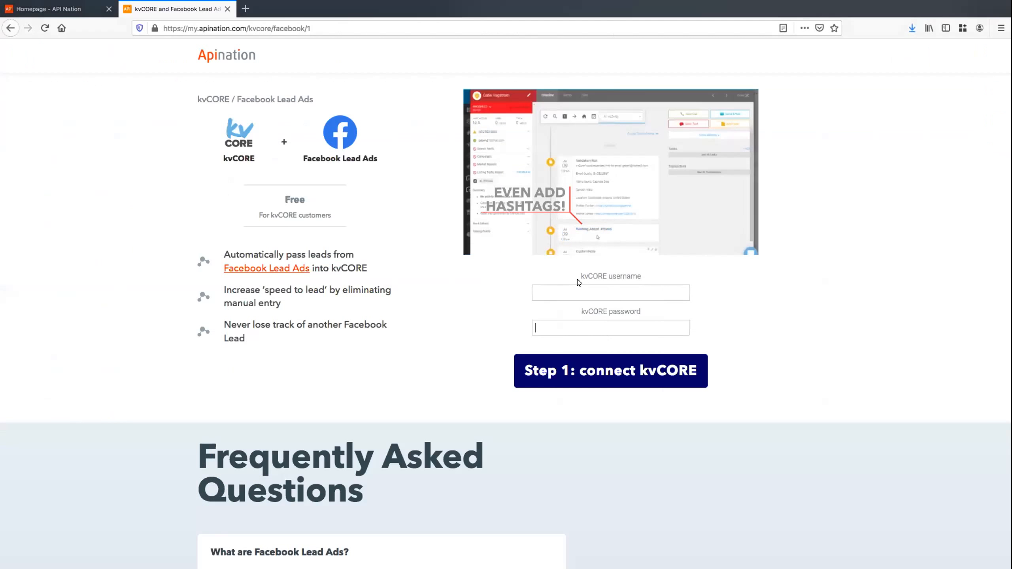
Connect kvCORE with the saved Apination login and password, then continue with the selected Facebook account
left_click(542, 295)
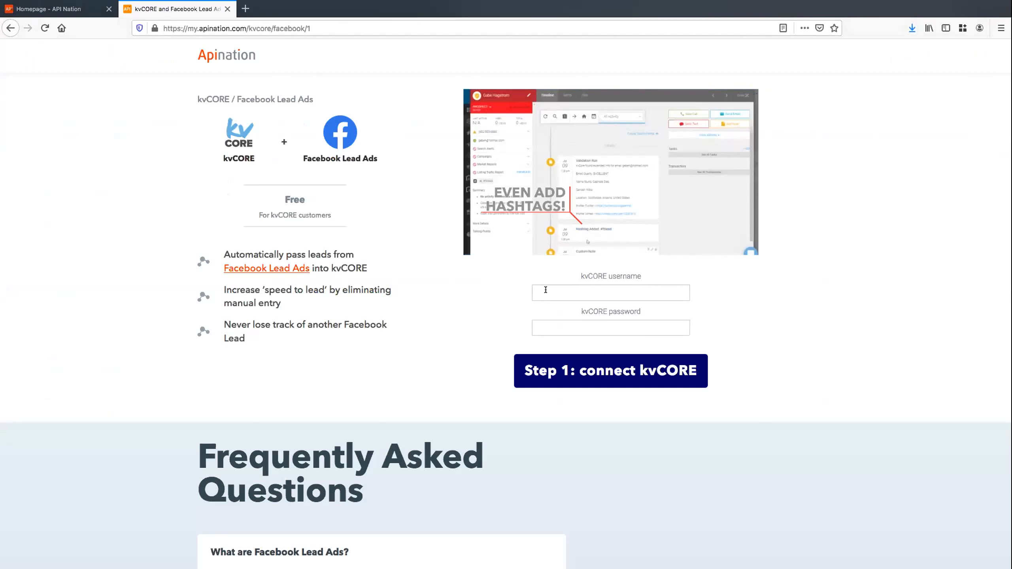
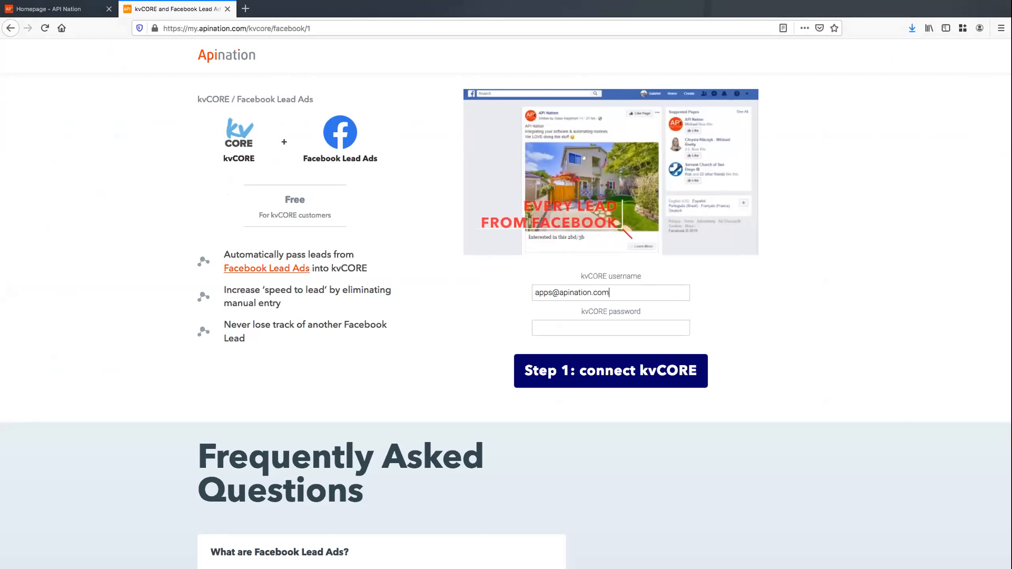
left_click(547, 324)
left_click(551, 350)
left_click(551, 361)
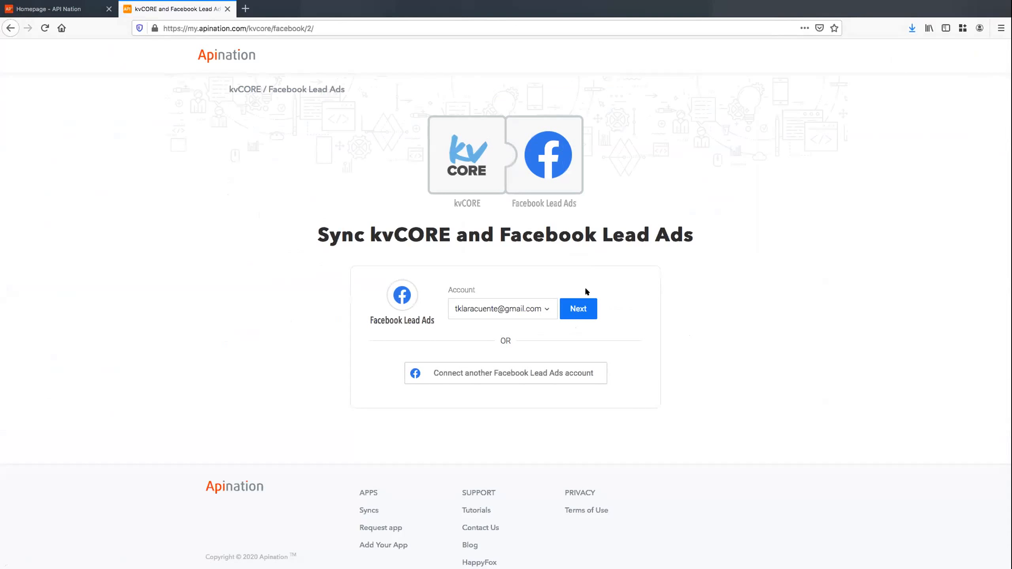
left_click(580, 311)
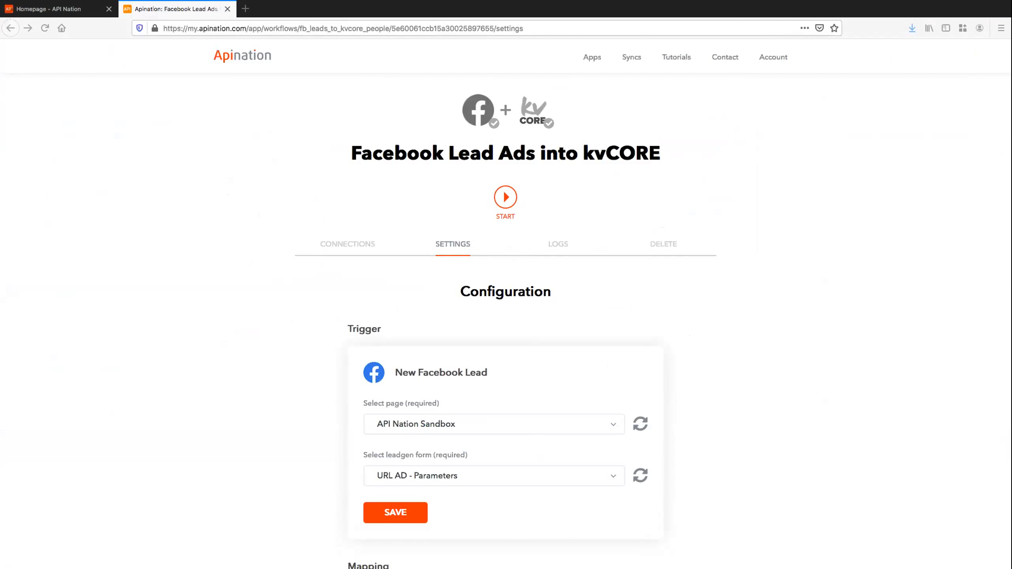
Keep API Nation Sandbox as the page, settle on Test Lead Ad Form, and save the trigger
key("ctrl+Up")
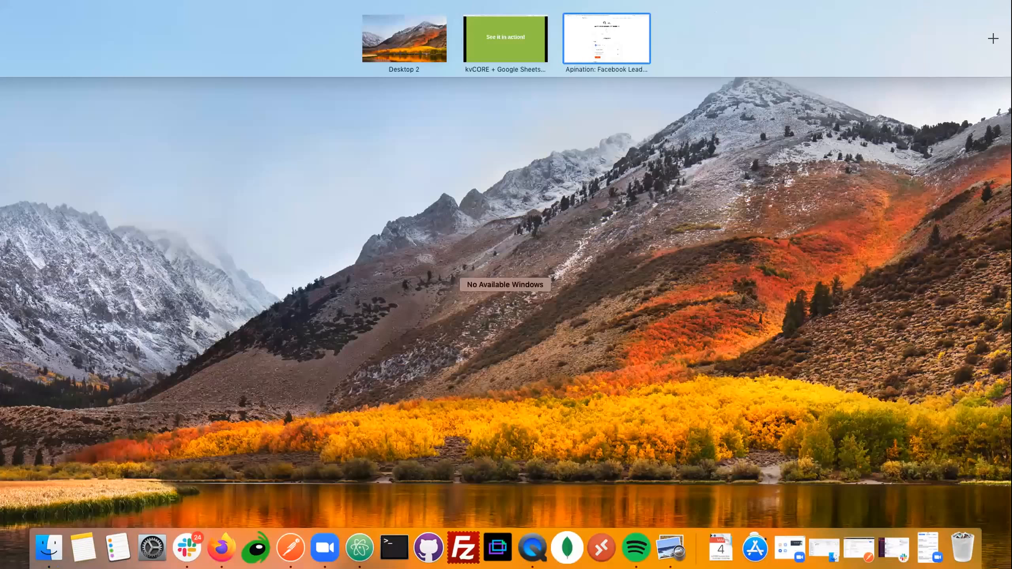
key("ctrl+Up")
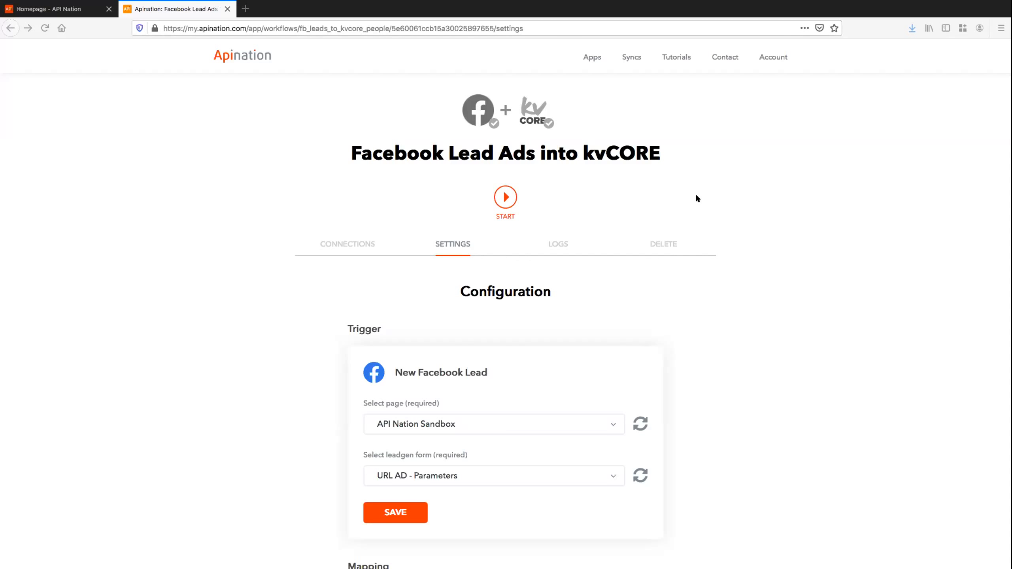
scroll(668, 120, "down", 5)
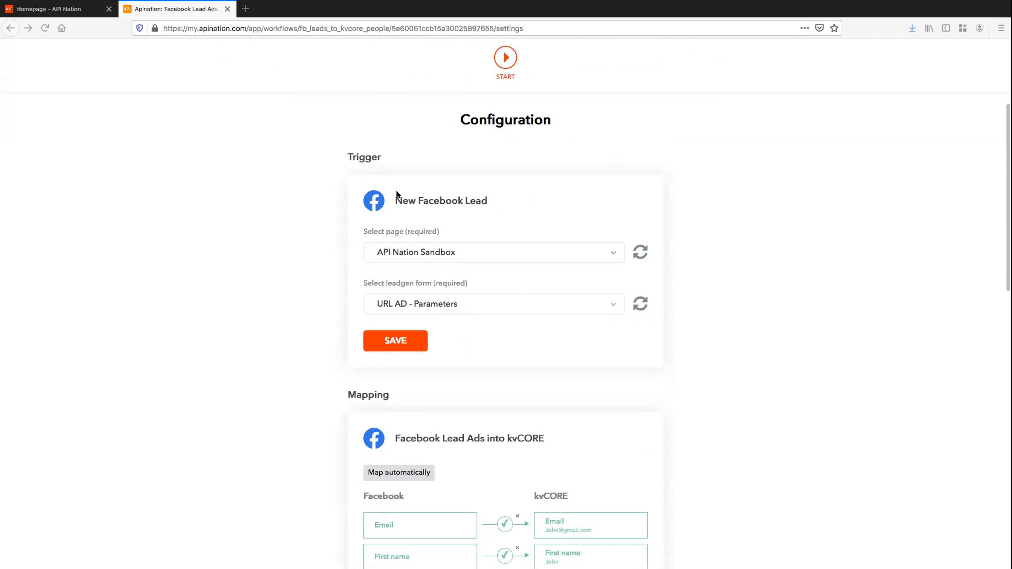
left_click(603, 248)
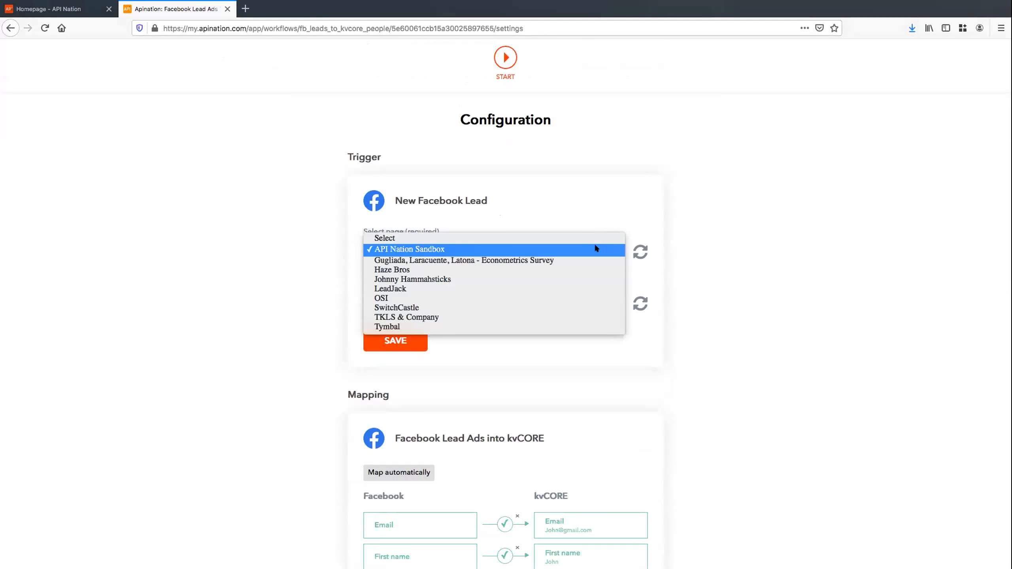
left_click(595, 248)
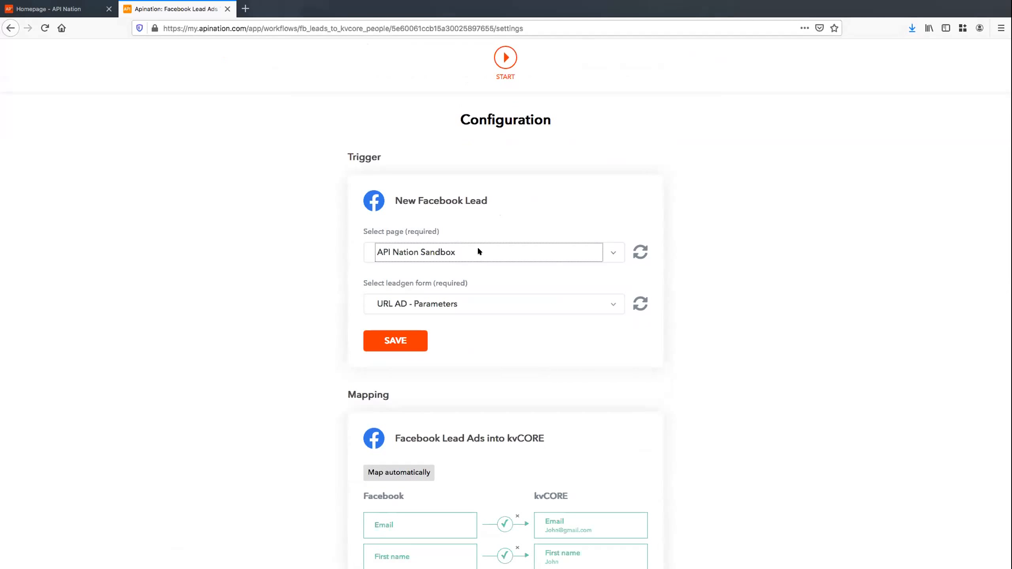
scroll(574, 255, "down", 1)
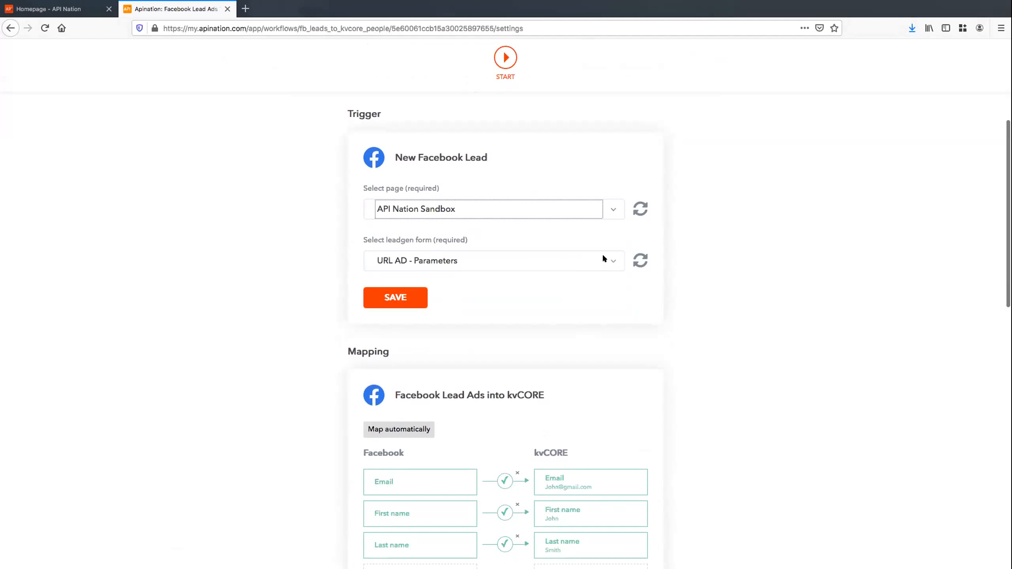
left_click(604, 257)
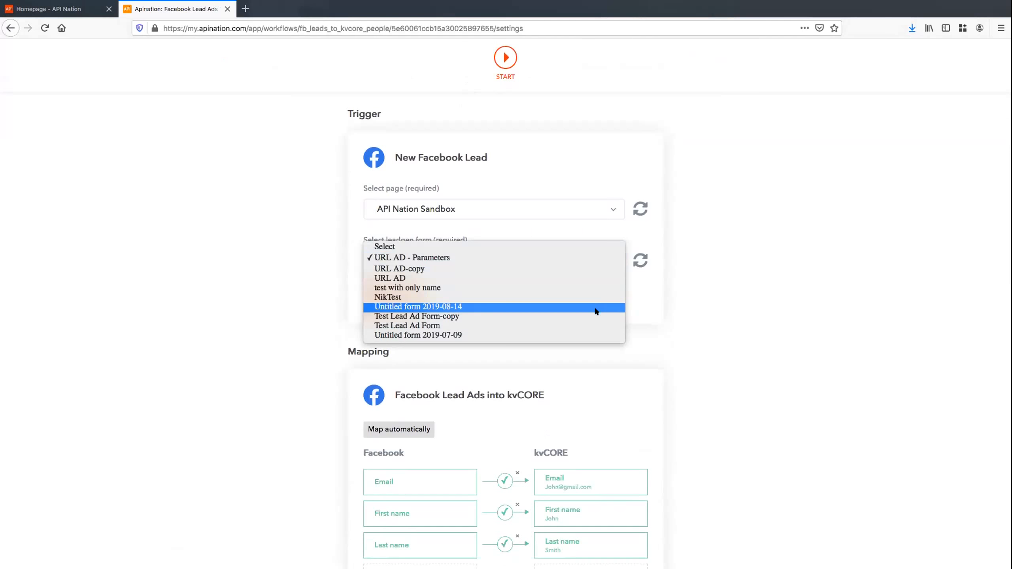
key("Escape")
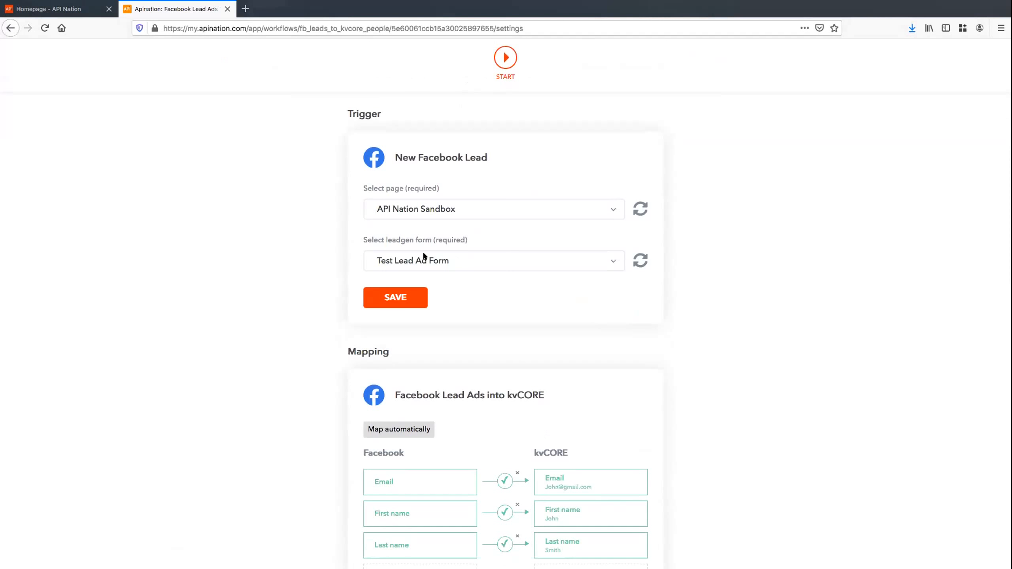
scroll(518, 245, "down", 2)
left_click(394, 246)
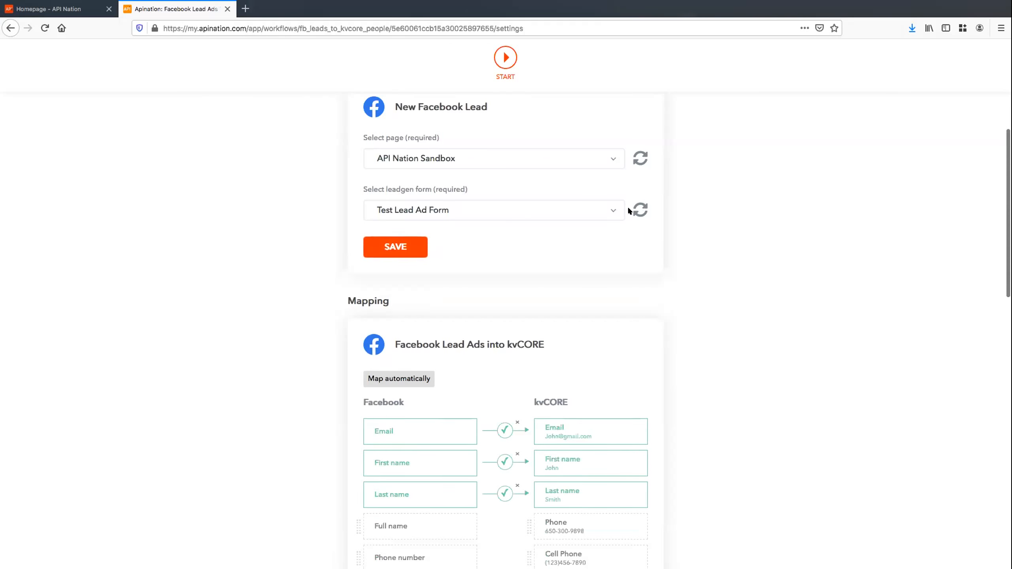
Map Facebook's Phone number to the kvCORE Phone field
scroll(629, 211, "down", 5)
scroll(663, 173, "down", 5)
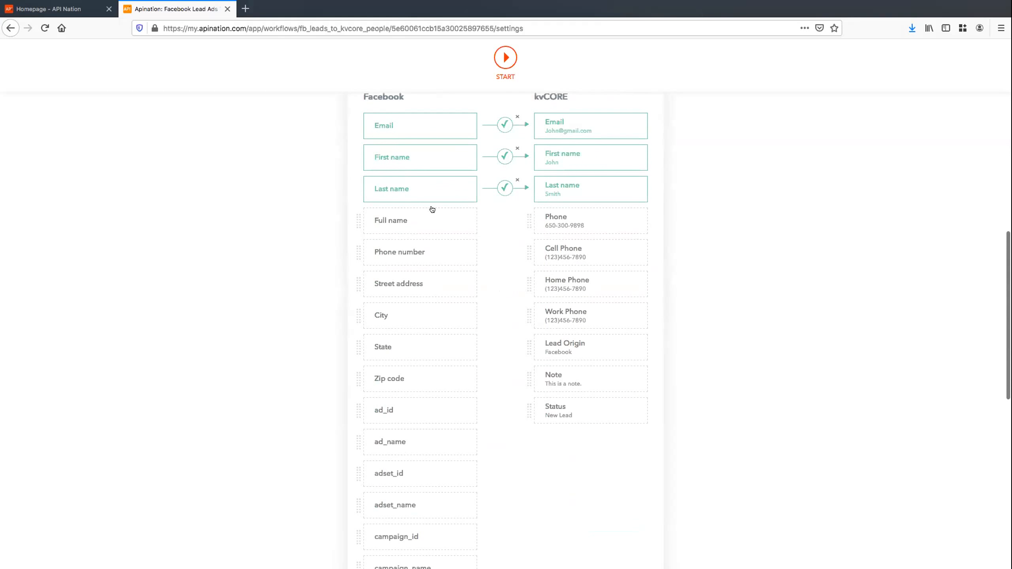
left_click_drag(427, 253, 589, 215)
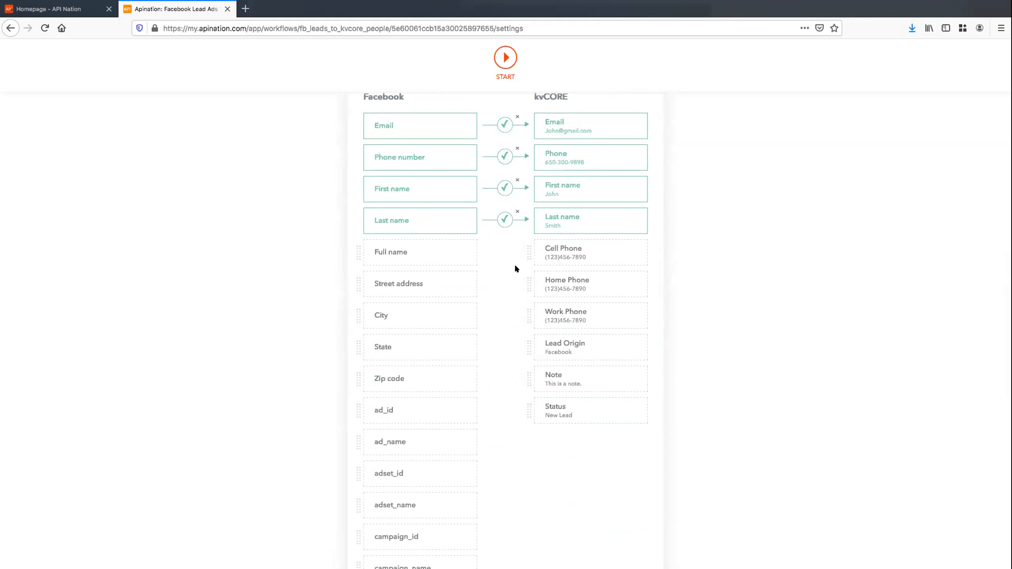
Review the mapped Email, Phone number, First name and Last name pairs
scroll(515, 268, "down", 1)
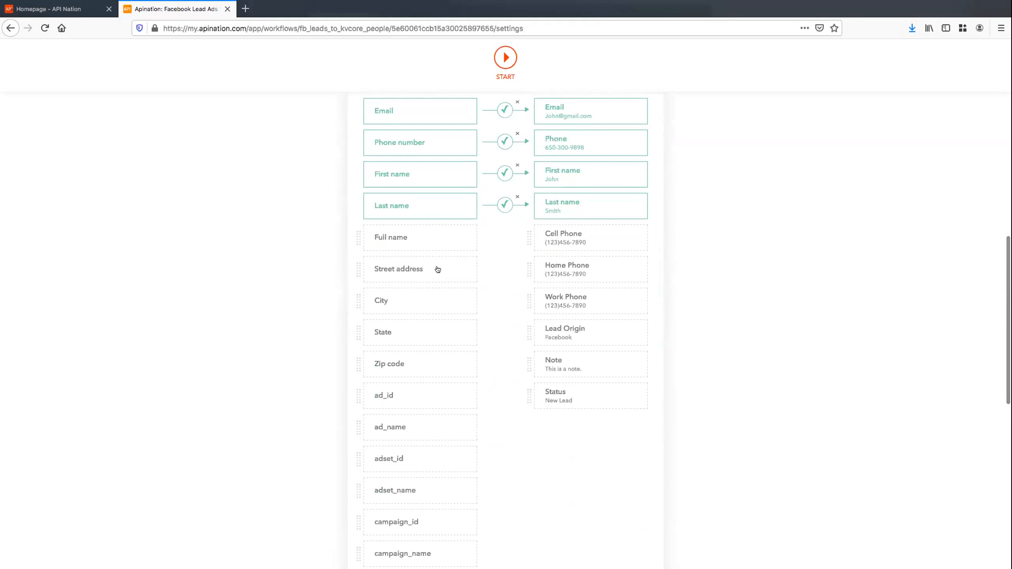
scroll(437, 270, "down", 2)
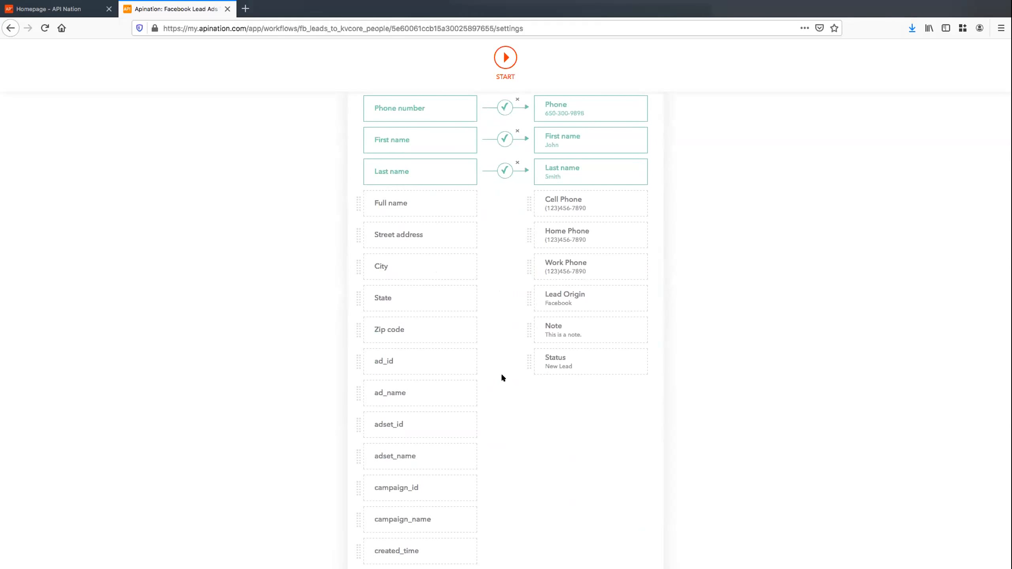
scroll(517, 324, "up", 10)
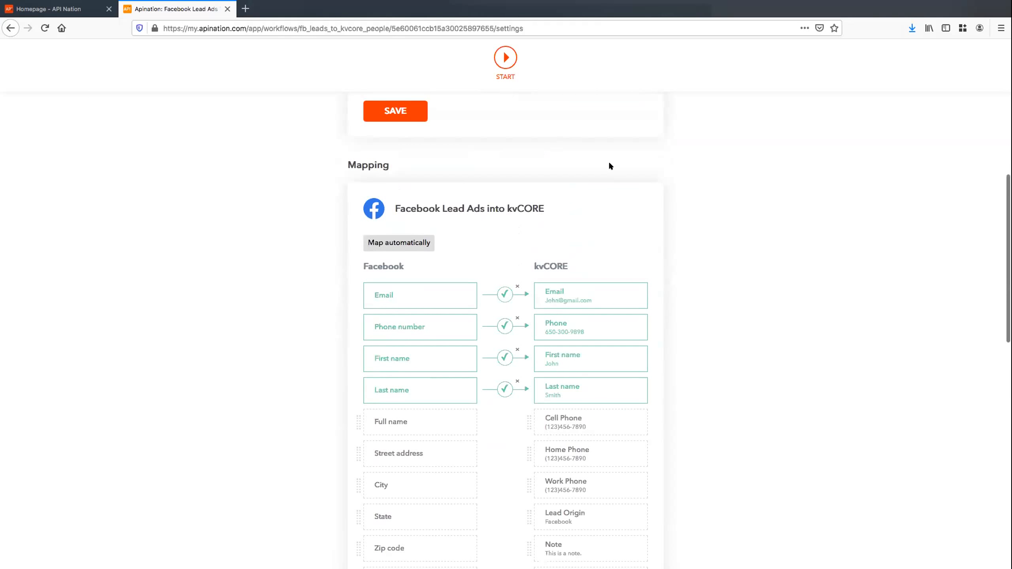
scroll(610, 164, "down", 2)
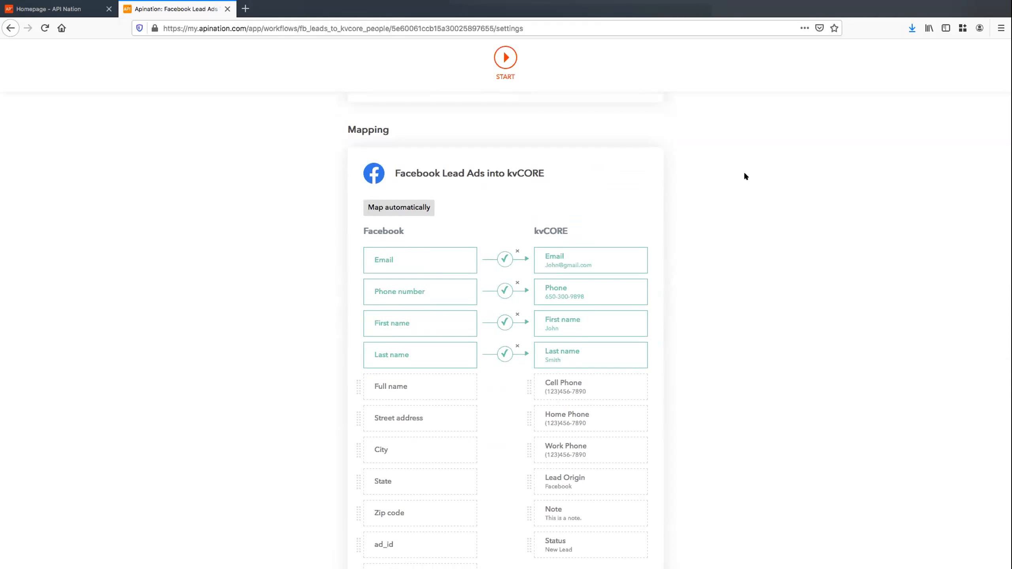
scroll(743, 172, "down", 1)
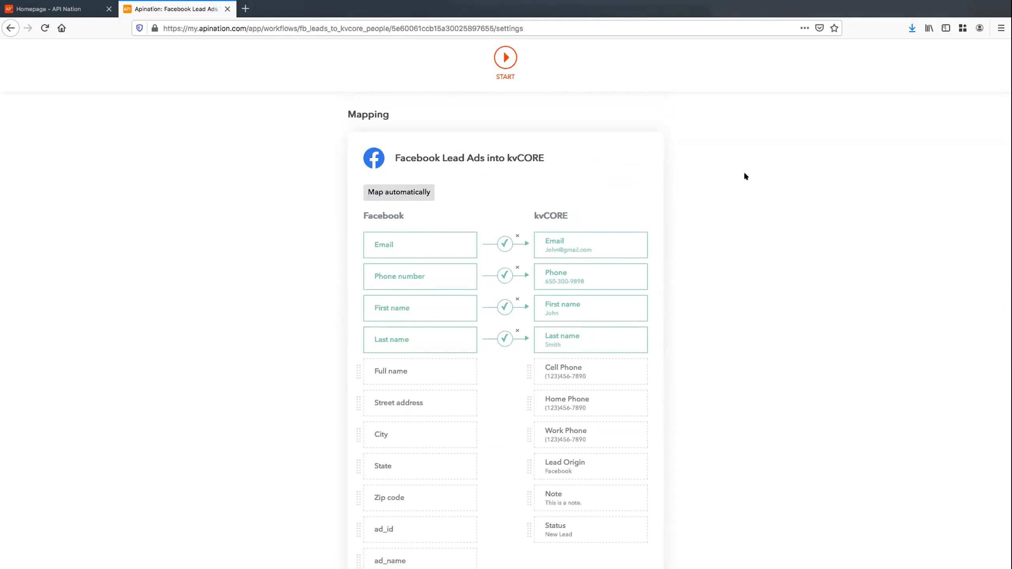
scroll(745, 177, "down", 3)
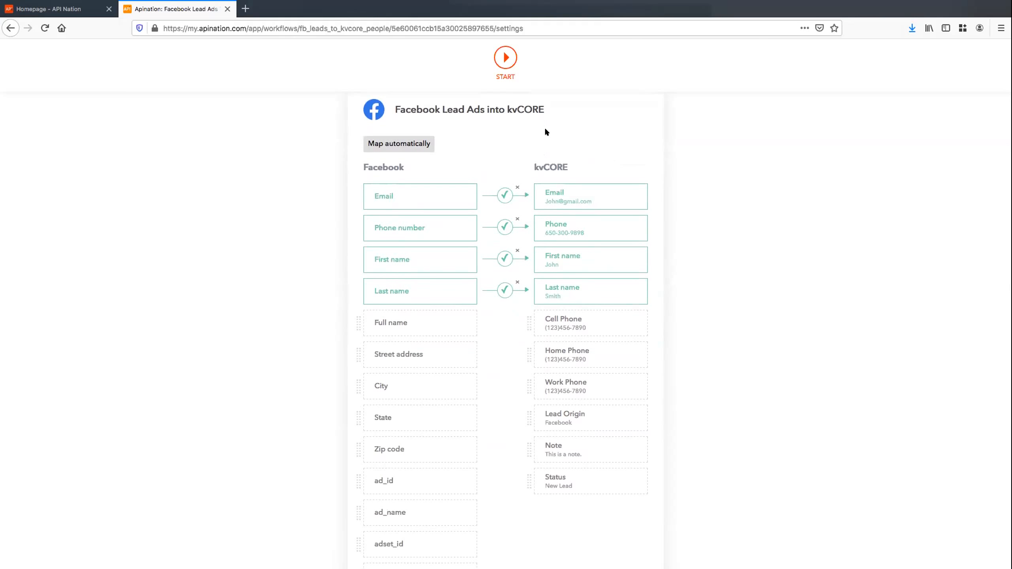
scroll(626, 228, "up", 2)
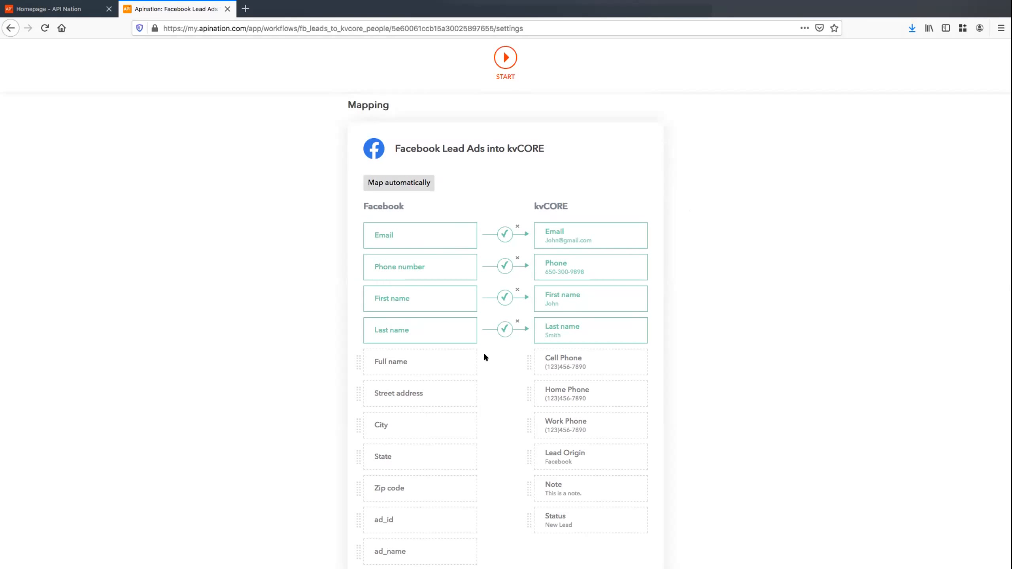
scroll(626, 289, "down", 5)
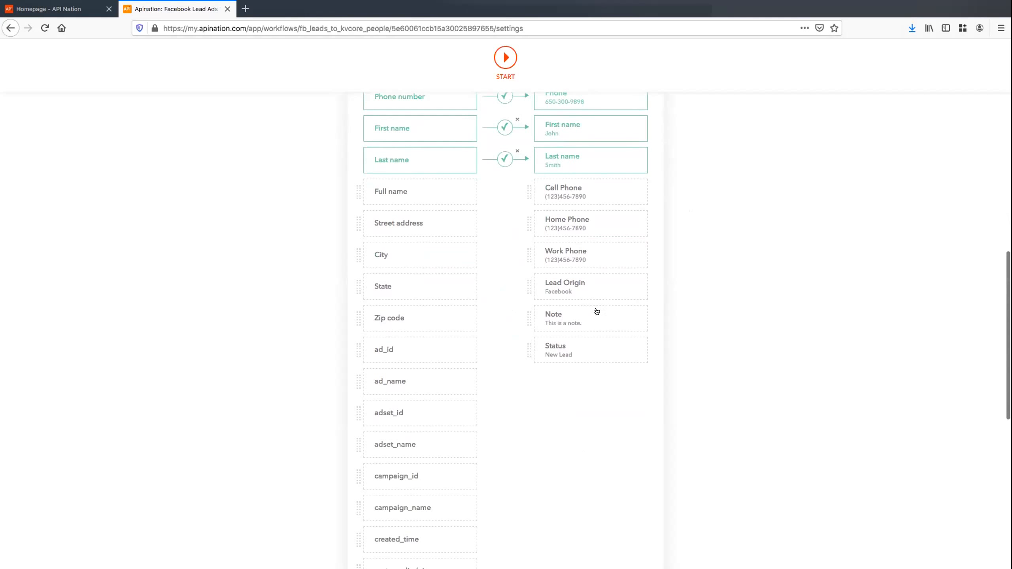
scroll(490, 179, "down", 7)
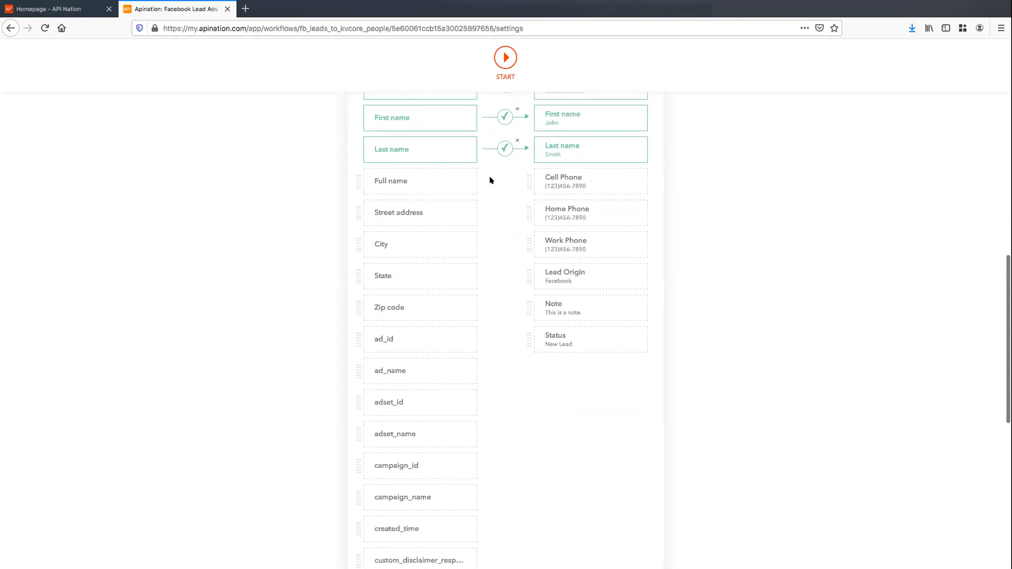
scroll(490, 180, "down", 5)
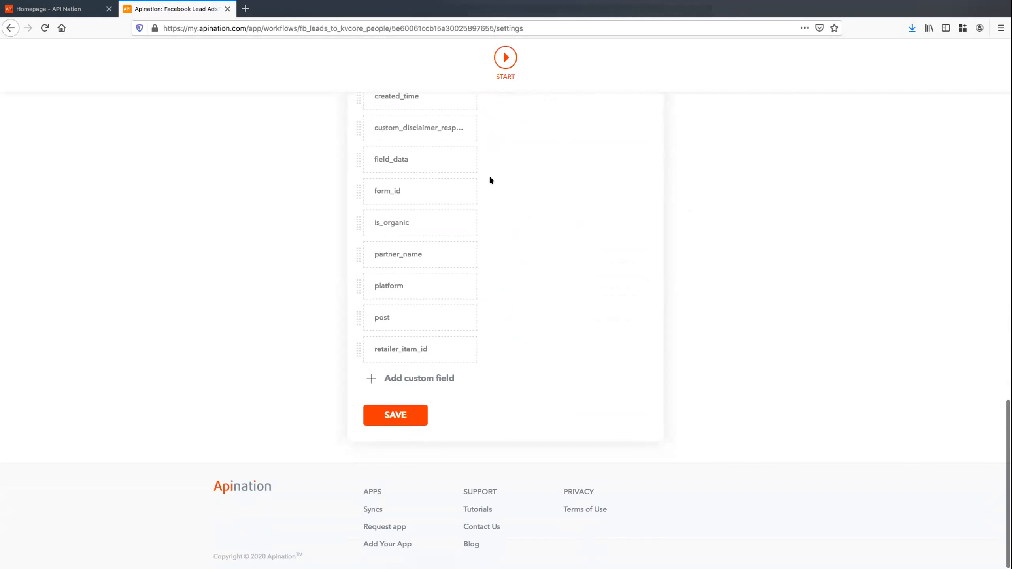
Add a custom field named Hashtag with the value #FacebookLeads
left_click(412, 379)
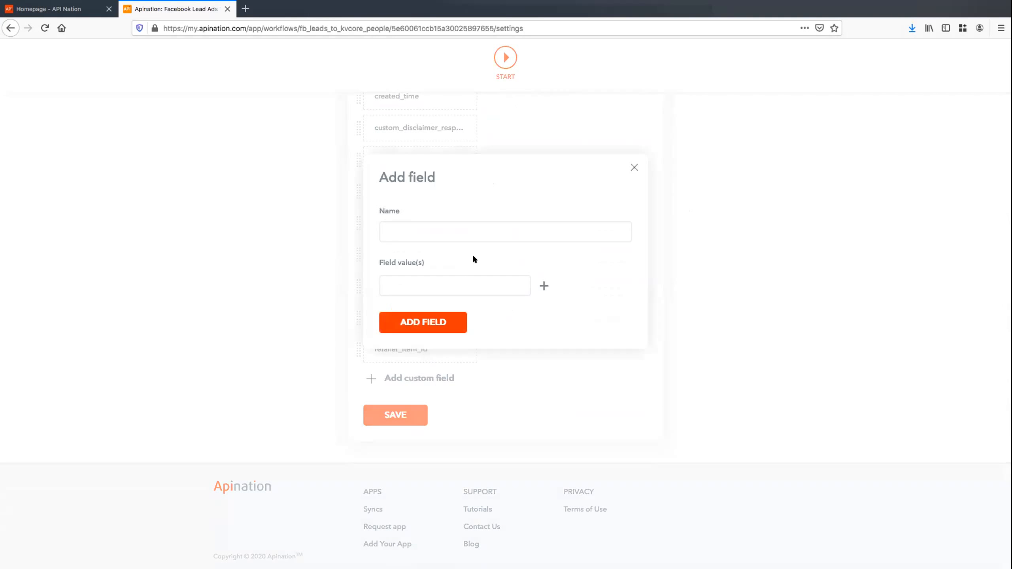
type("Hashtagh")
key("BackSpace")
left_click(449, 285)
type("#Facebook:Pe")
key("BackSpace")
key("BackSpace")
key("BackSpace")
type("Leads")
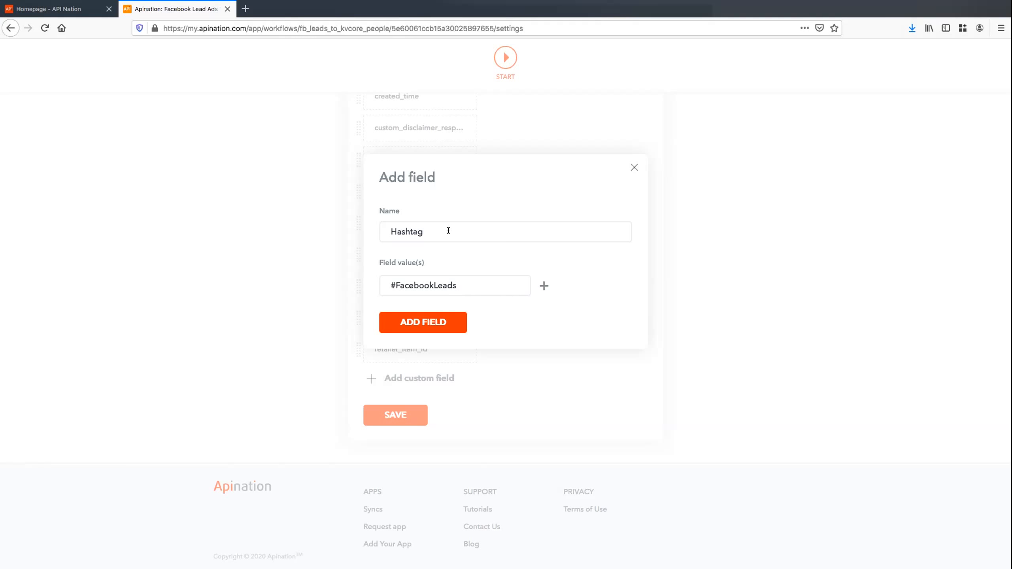
left_click(465, 284)
left_click_drag(388, 285, 494, 284)
left_click(494, 284)
left_click(447, 322)
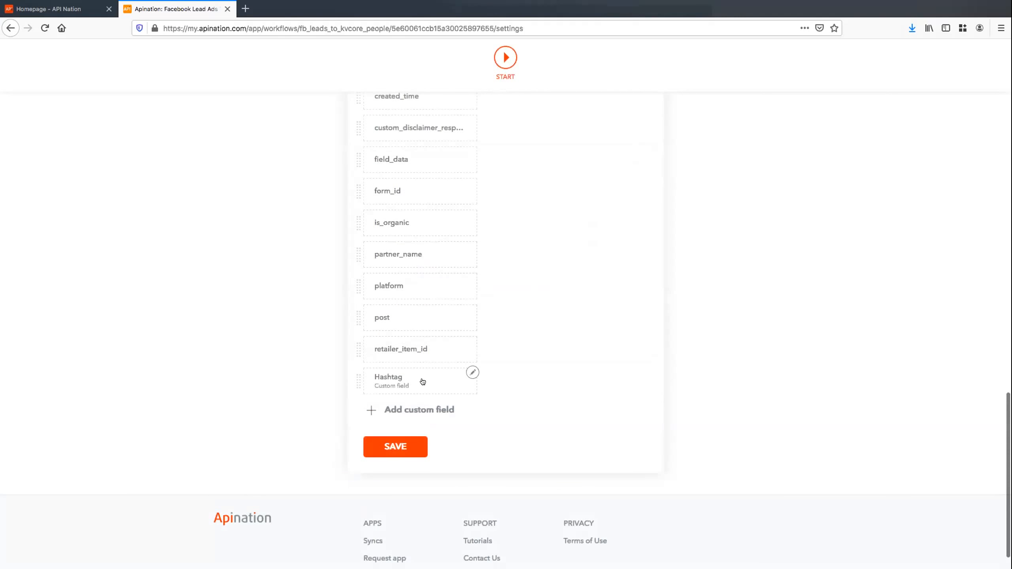
Pair the Hashtag field with kvCORE's Note and check its settings unchanged
scroll(517, 257, "up", 5)
scroll(517, 256, "up", 6)
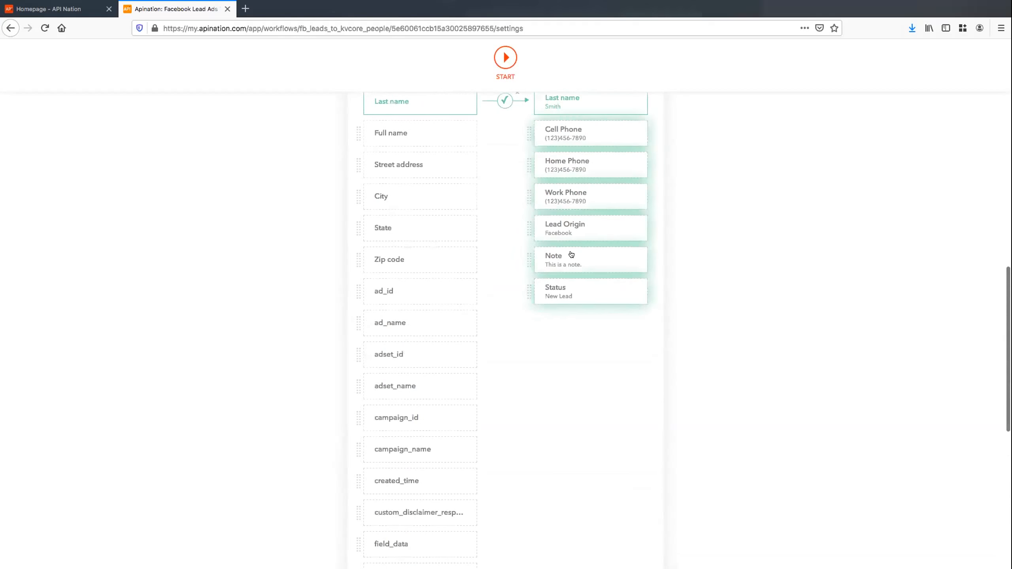
left_click(562, 260)
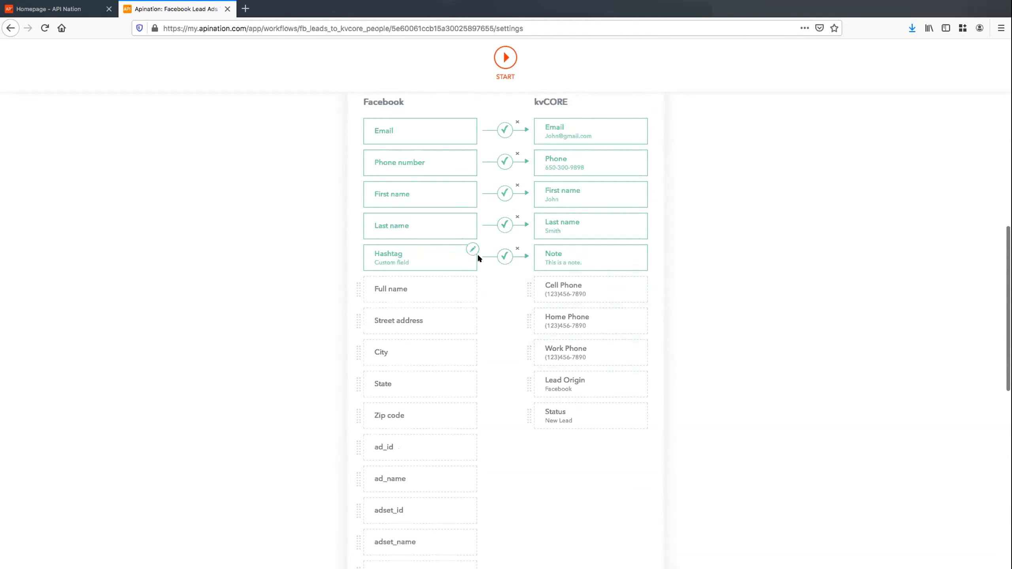
scroll(593, 252, "up", 2)
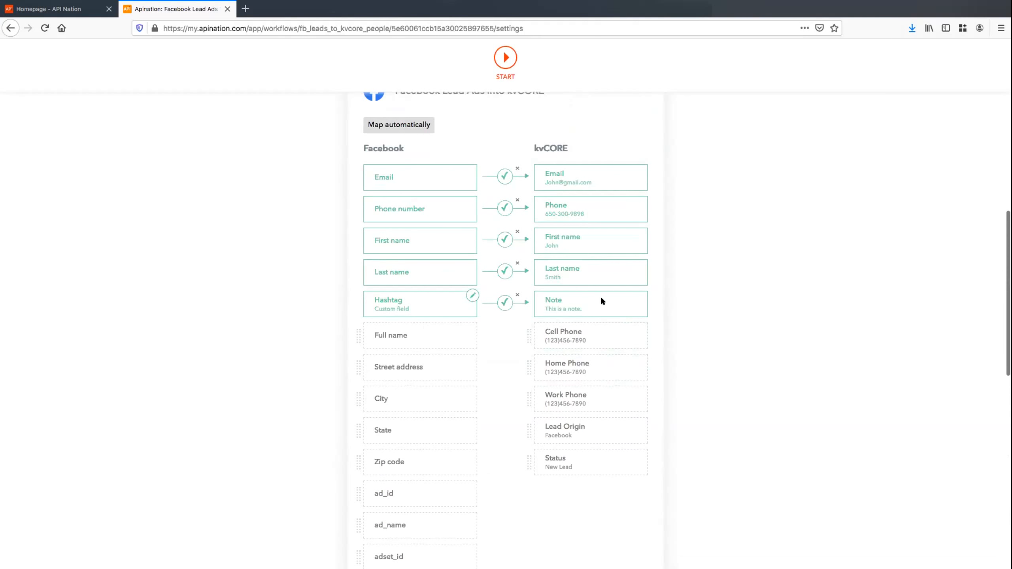
left_click(471, 294)
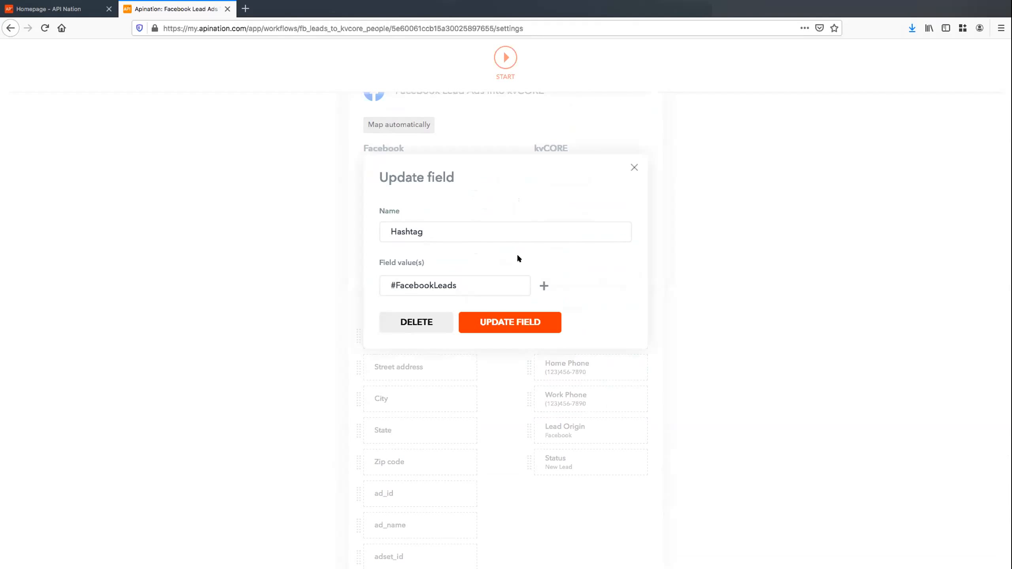
left_click(634, 167)
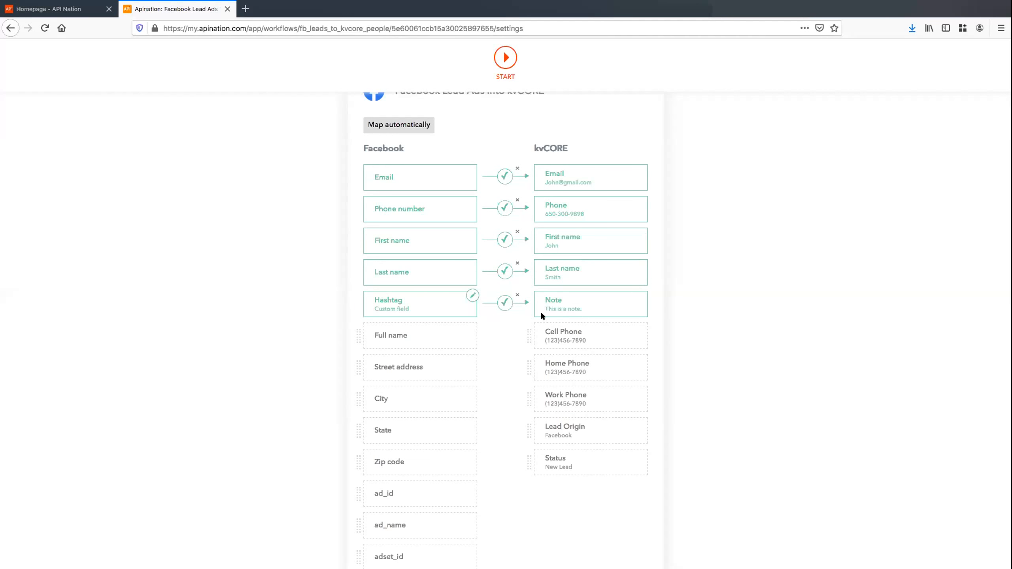
scroll(476, 231, "up", 2)
Add a custom field named Source with the value Facebook
scroll(523, 221, "down", 5)
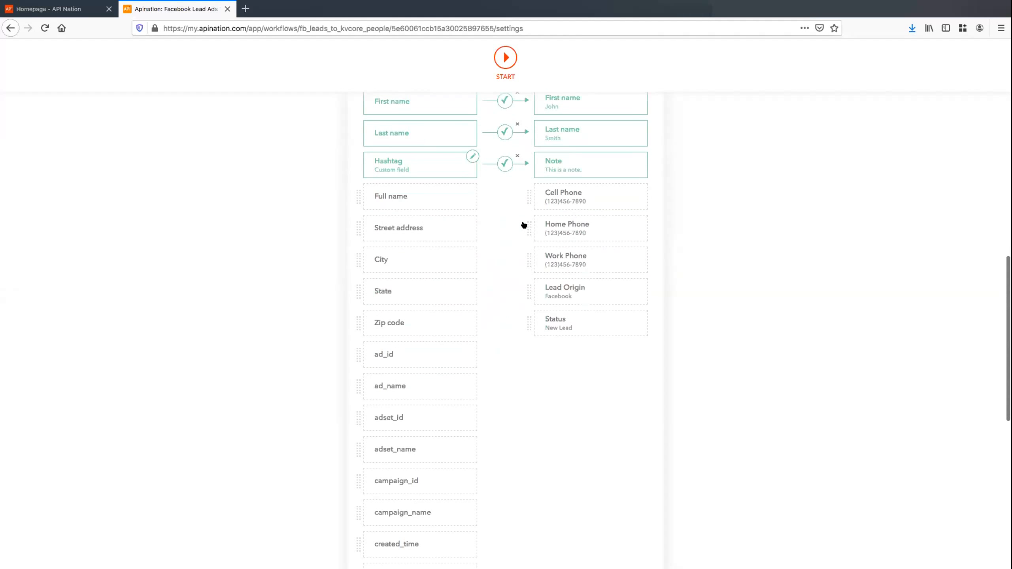
scroll(523, 224, "down", 10)
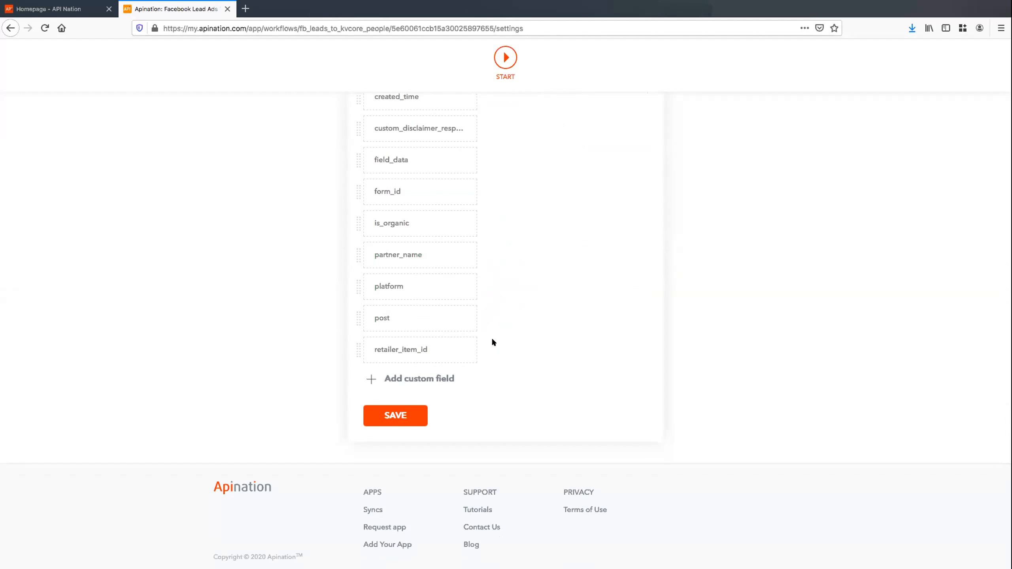
left_click(424, 378)
type("Source")
left_click(429, 290)
type("Sou")
key("BackSpace")
key("BackSpace")
key("BackSpace")
type("Facebook")
left_click(429, 321)
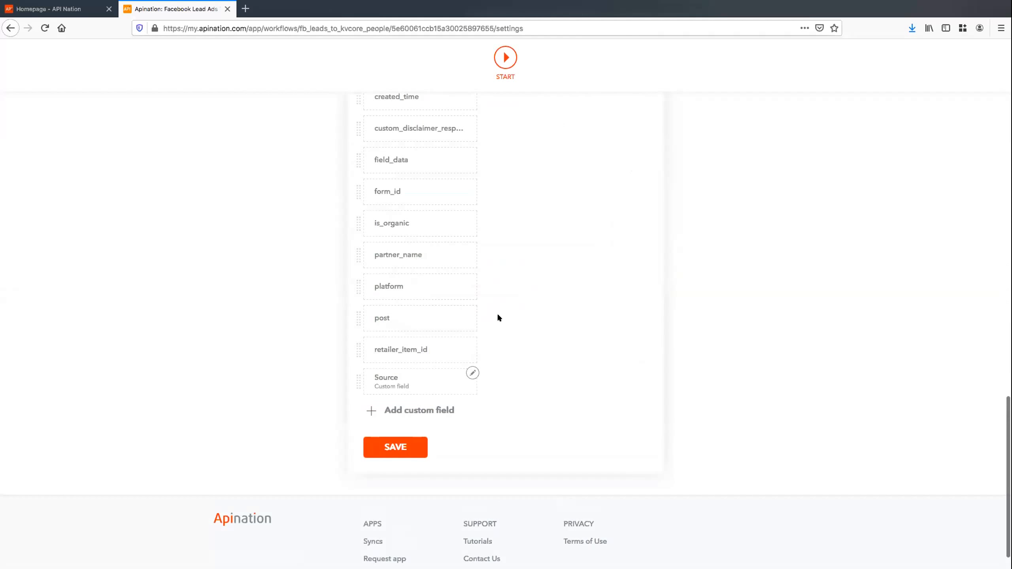
Pair the Source field with kvCORE's Lead Origin and check its settings unchanged
scroll(510, 347, "up", 8)
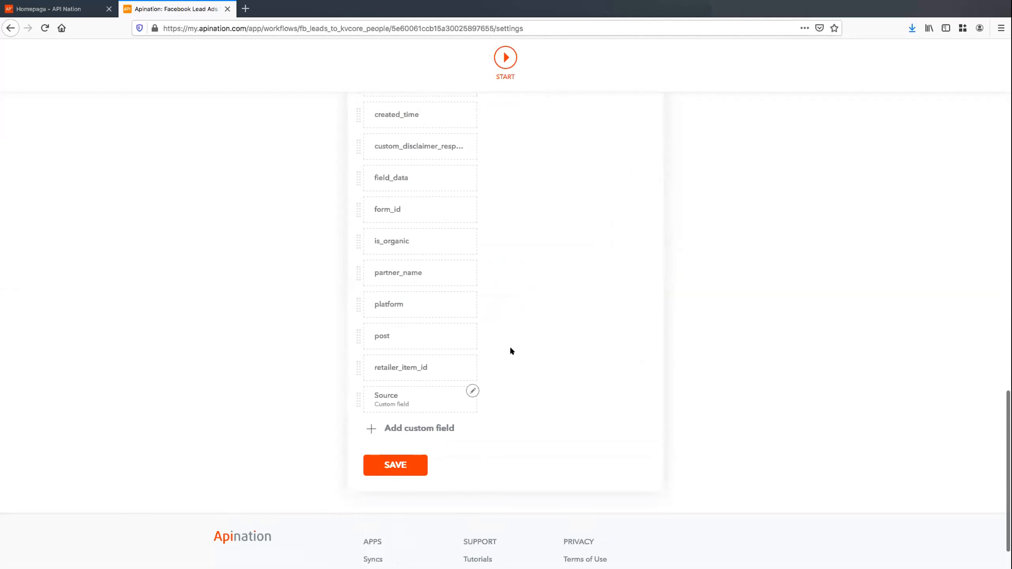
scroll(510, 350, "down", 9)
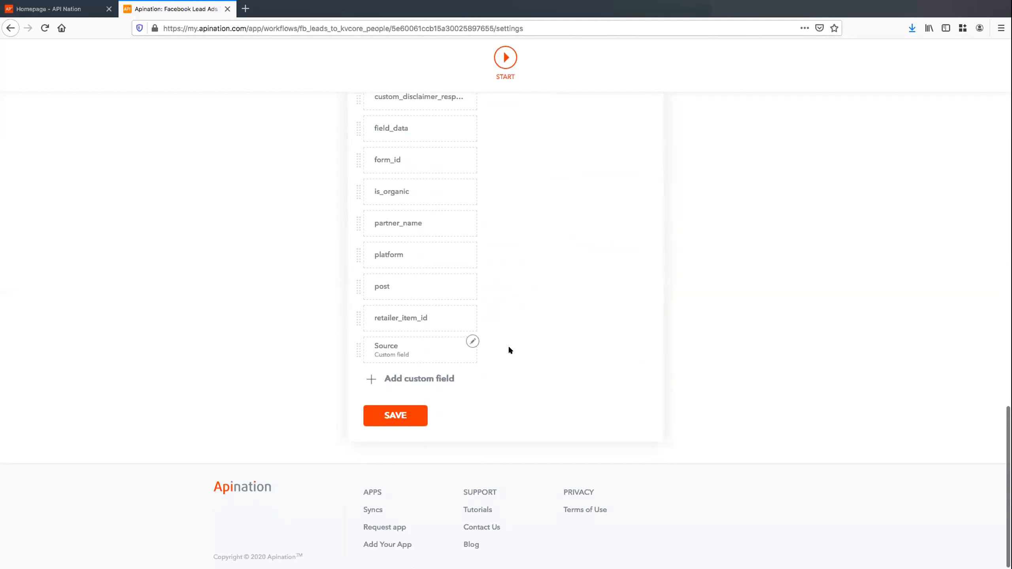
left_click(412, 353)
scroll(522, 287, "up", 12)
left_click(573, 372)
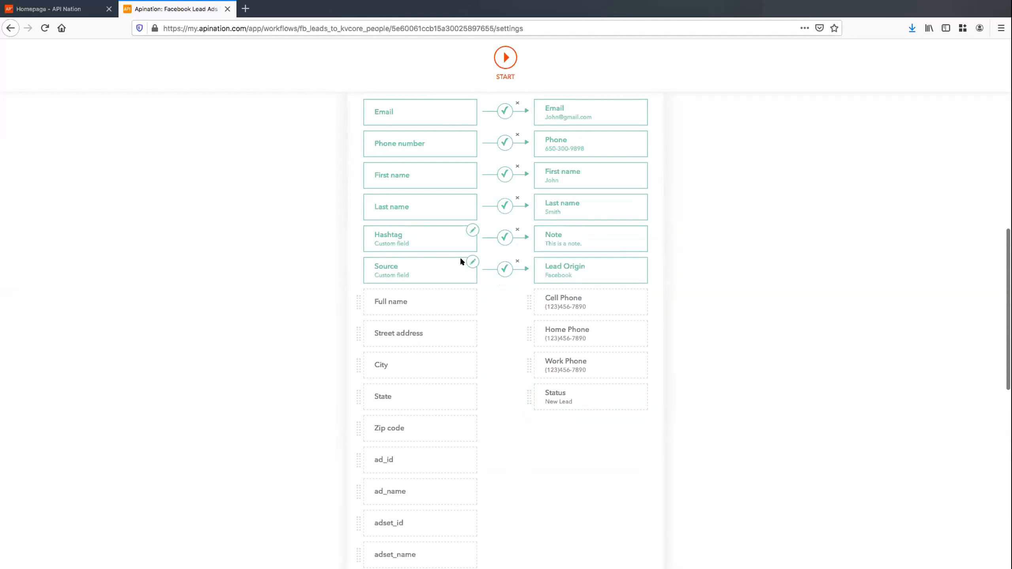
left_click(469, 258)
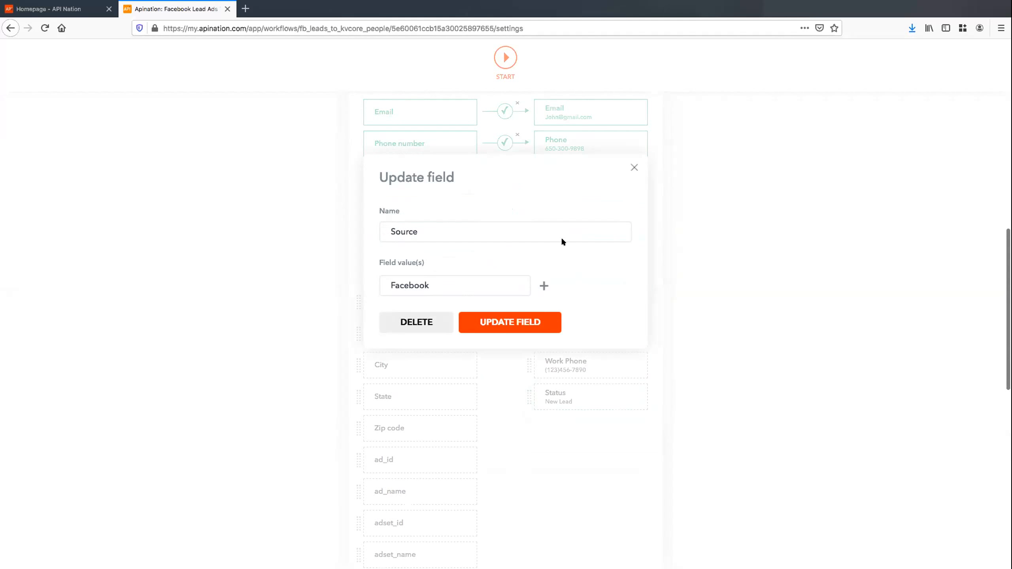
left_click(634, 163)
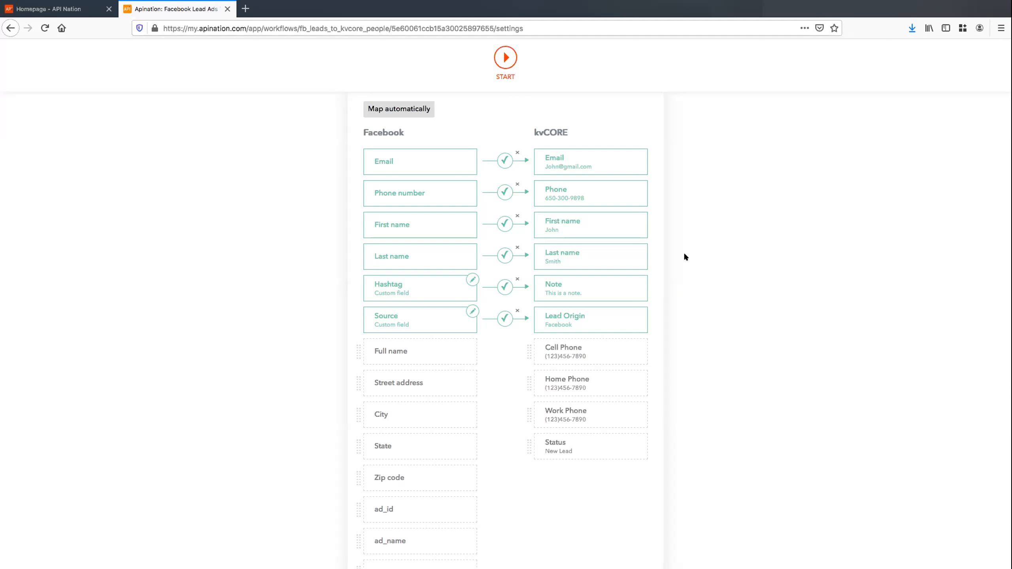
scroll(689, 250, "up", 3)
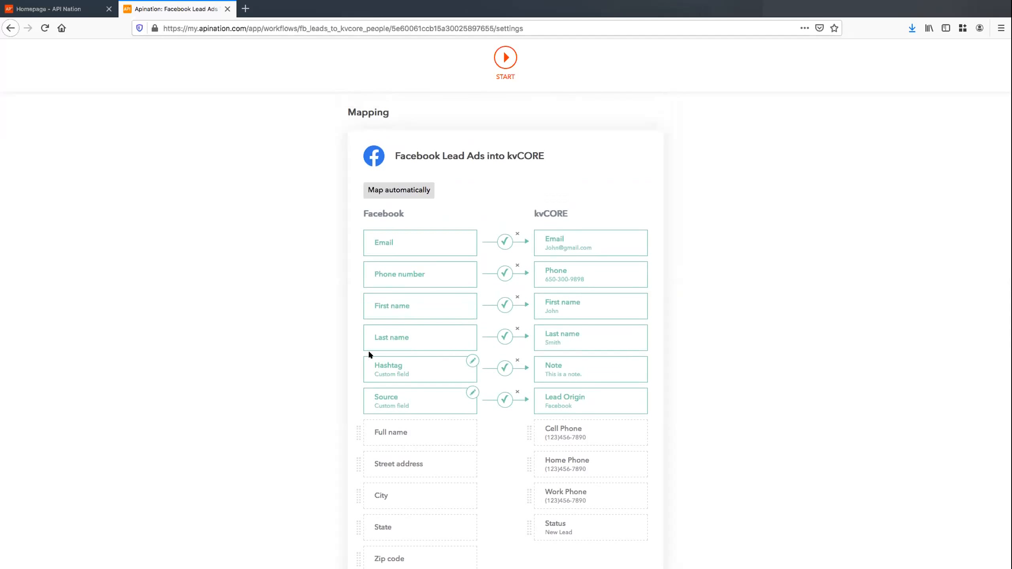
left_click(472, 360)
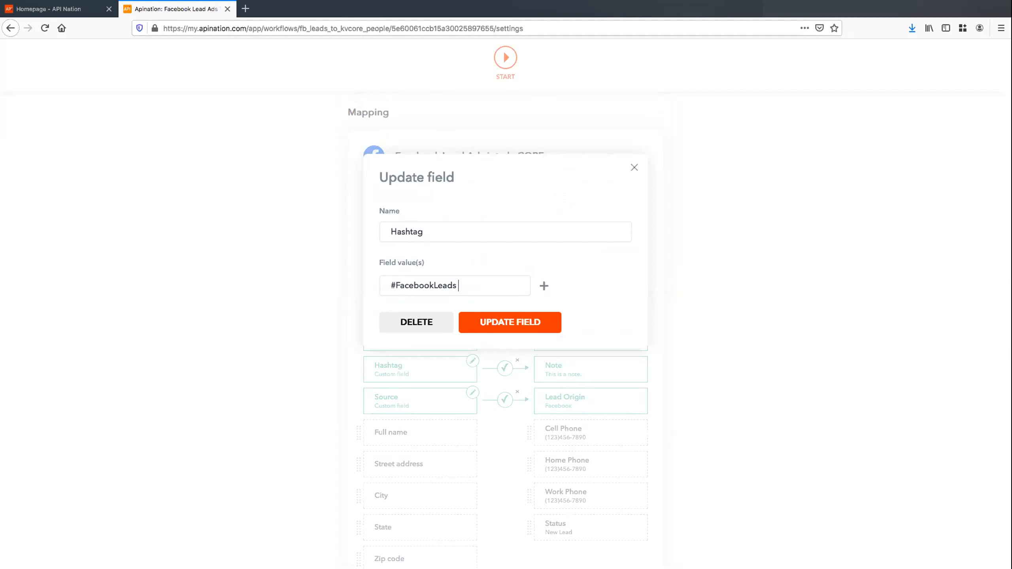
type("Type whatever you want")
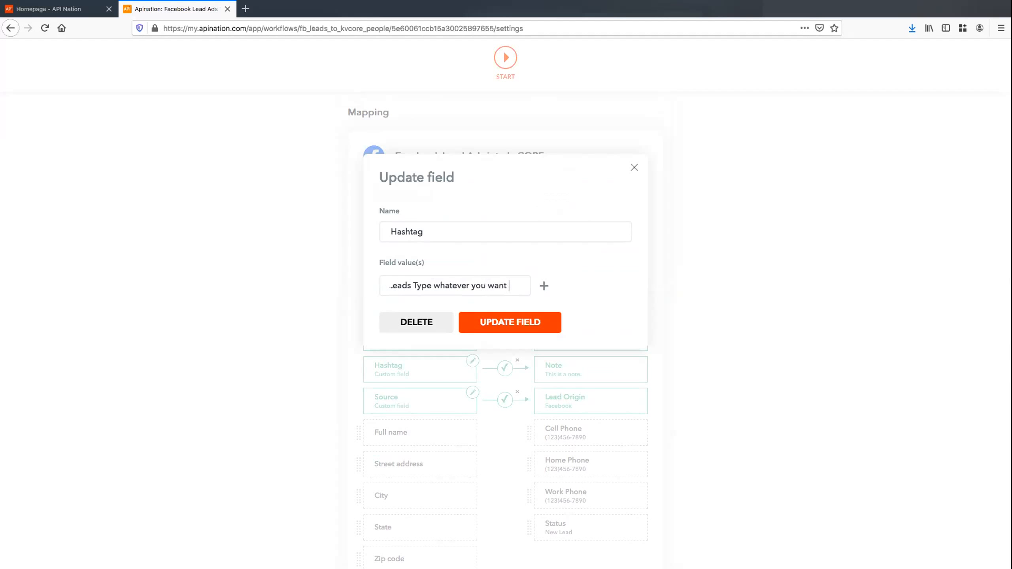
left_click_drag(514, 285, 411, 285)
key("BackSpace")
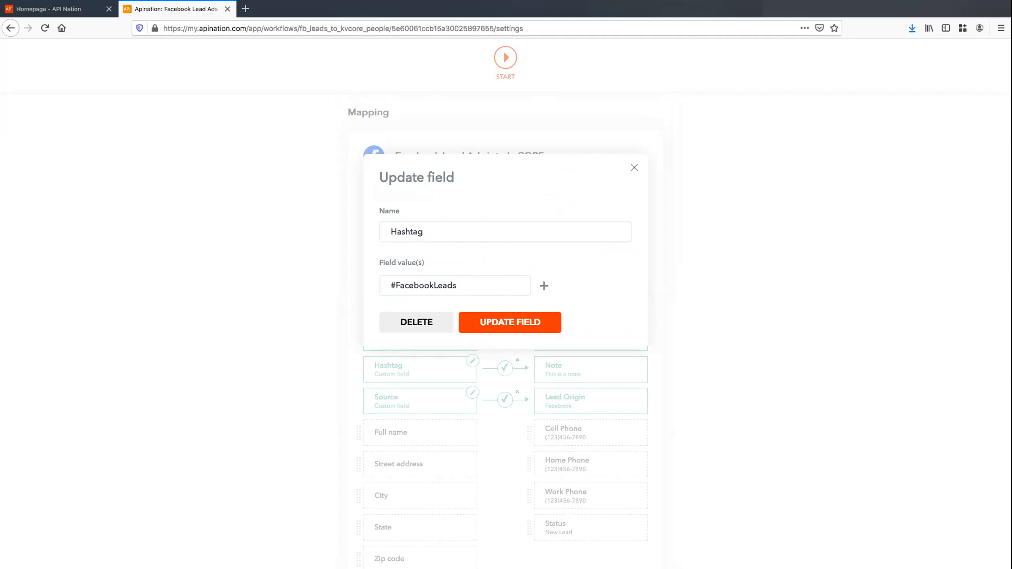
type("#hashtag")
double_click(496, 284)
left_click_drag(500, 286, 453, 286)
key("BackSpace")
type("s")
left_click(539, 326)
scroll(671, 315, "down", 1)
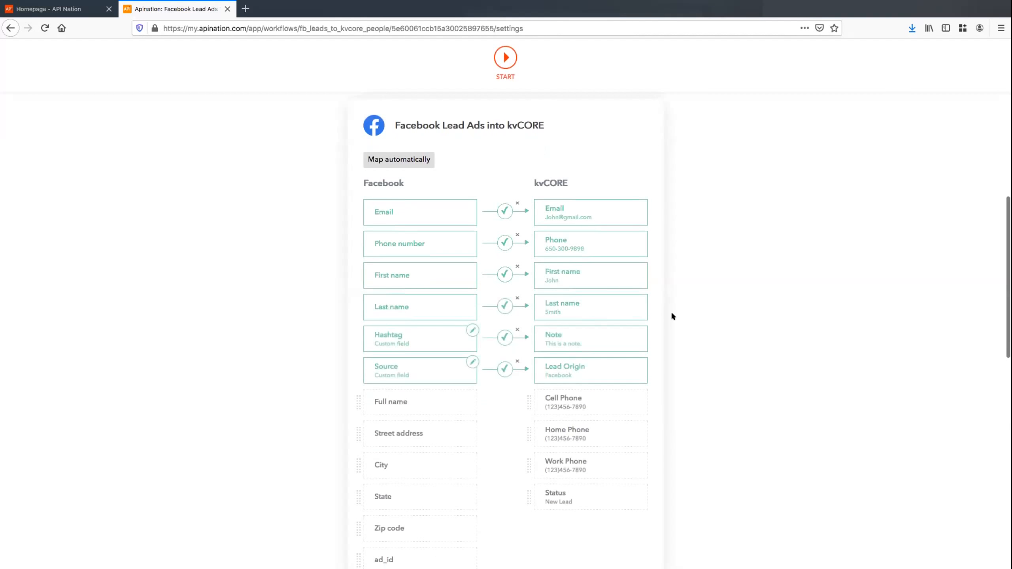
scroll(685, 289, "up", 1)
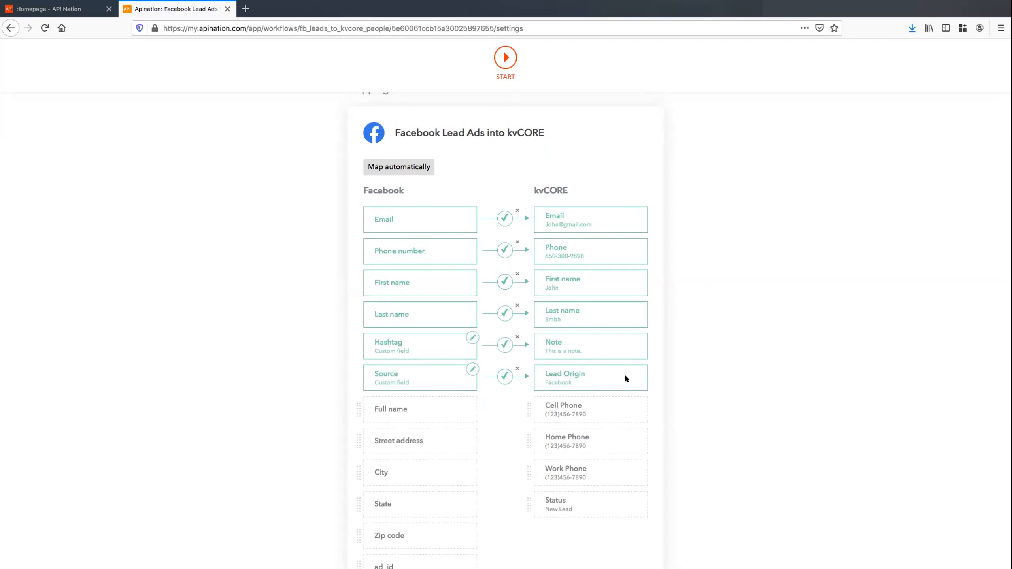
scroll(501, 340, "down", 15)
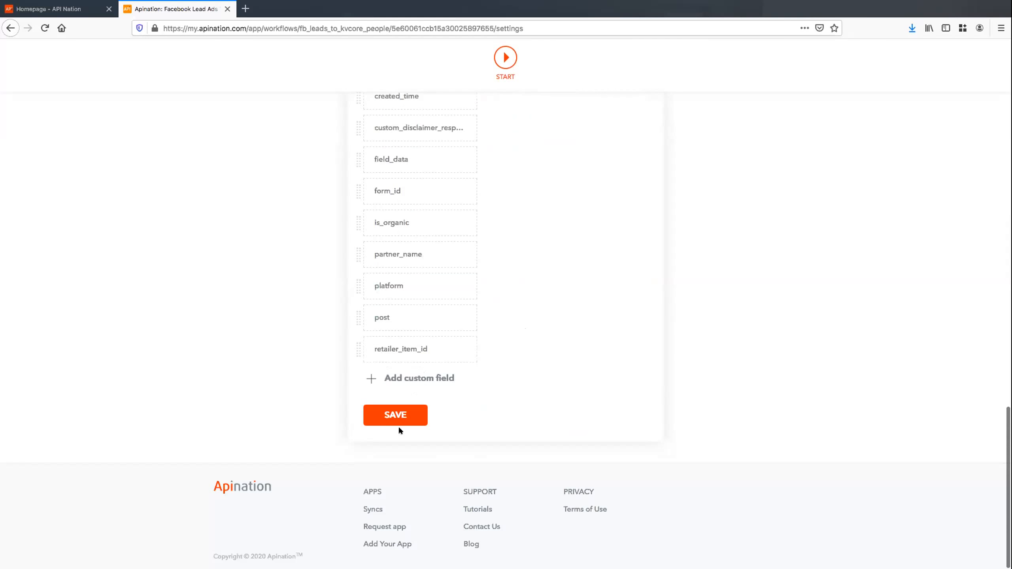
Save the six-field mapping and start the Facebook Lead Ads into kvCORE sync
left_click(397, 413)
scroll(570, 337, "up", 15)
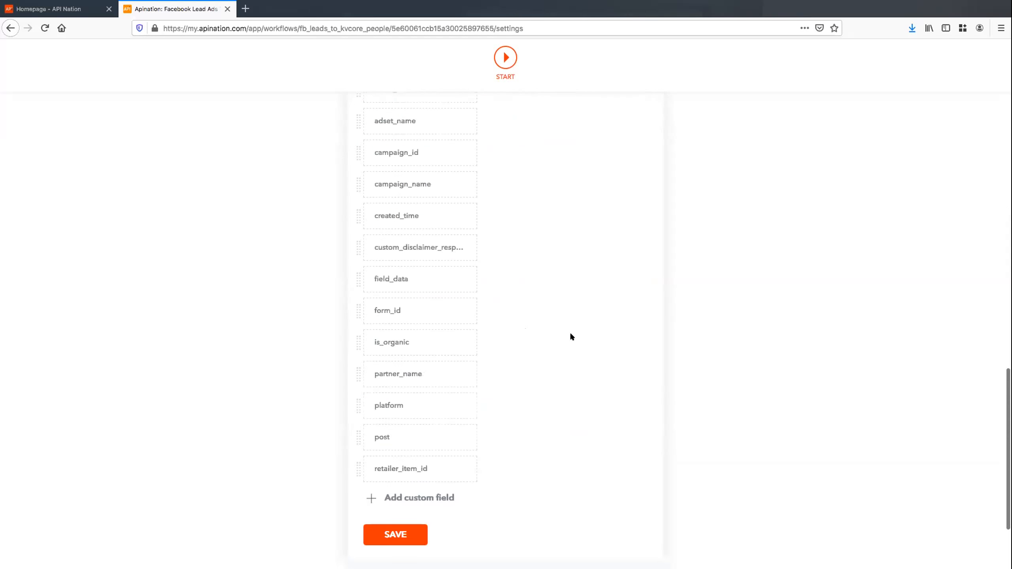
left_click(512, 186)
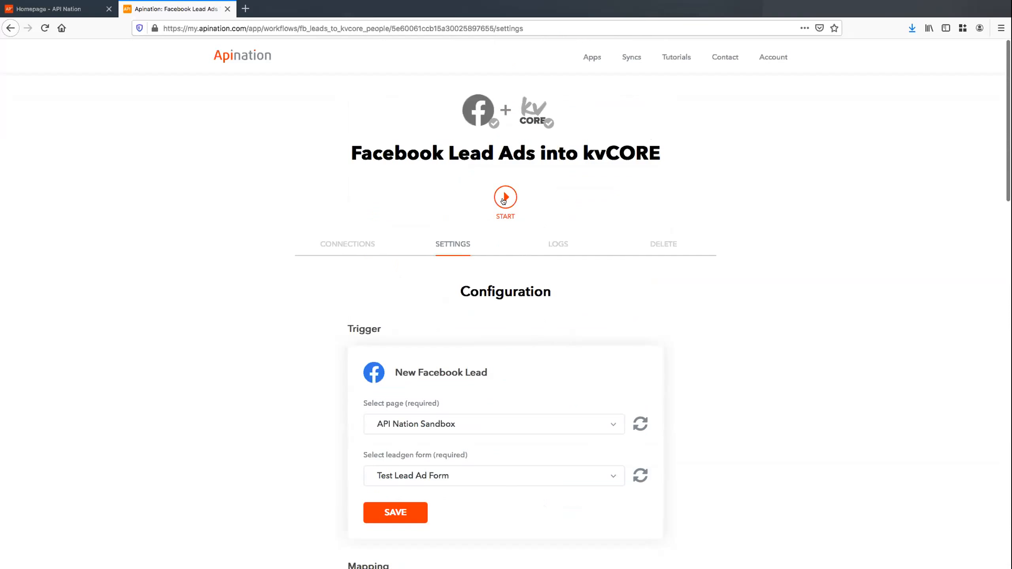
scroll(568, 269, "down", 2)
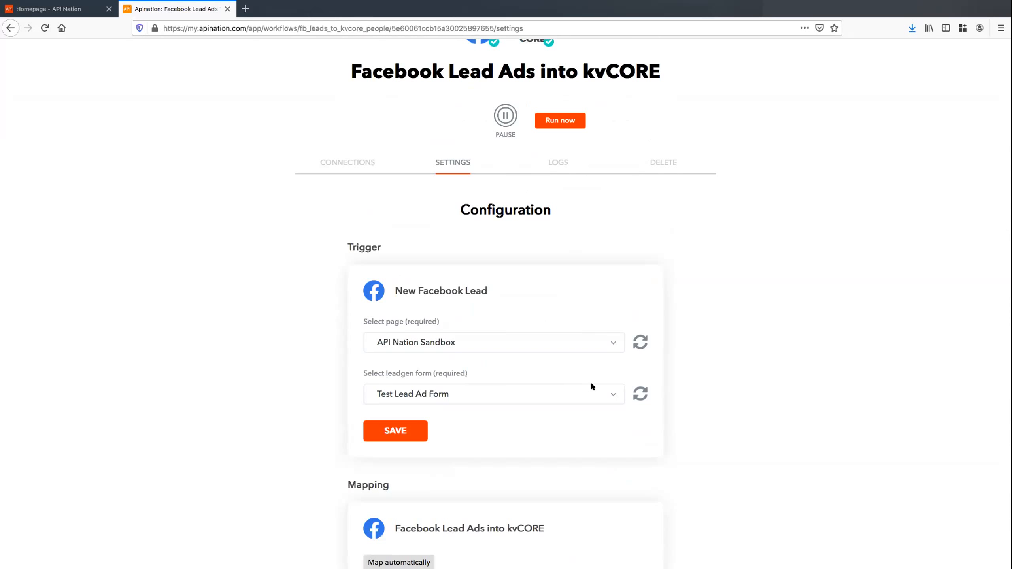
scroll(588, 391, "down", 5)
scroll(675, 349, "up", 5)
scroll(675, 349, "up", 2)
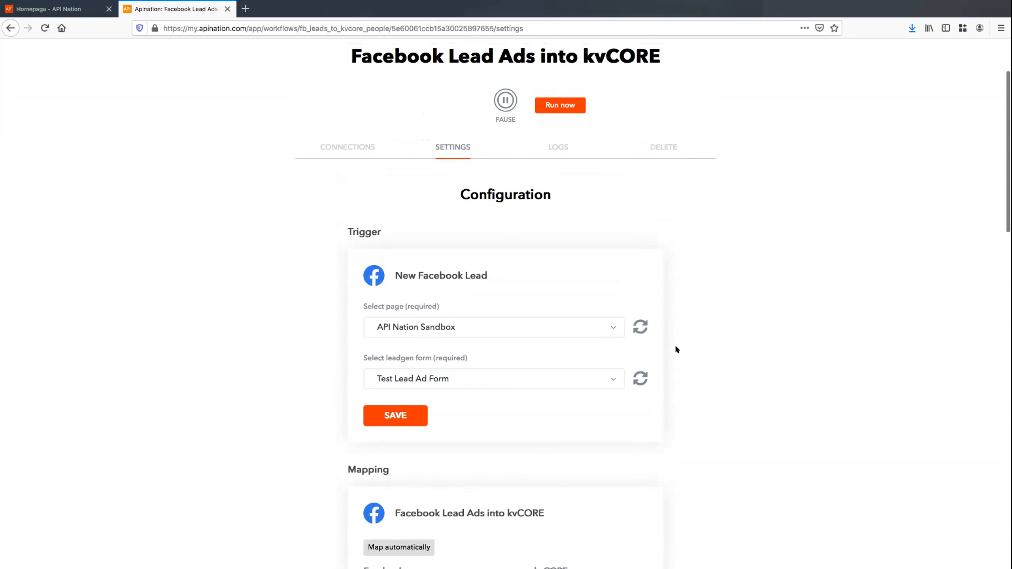
scroll(676, 349, "up", 3)
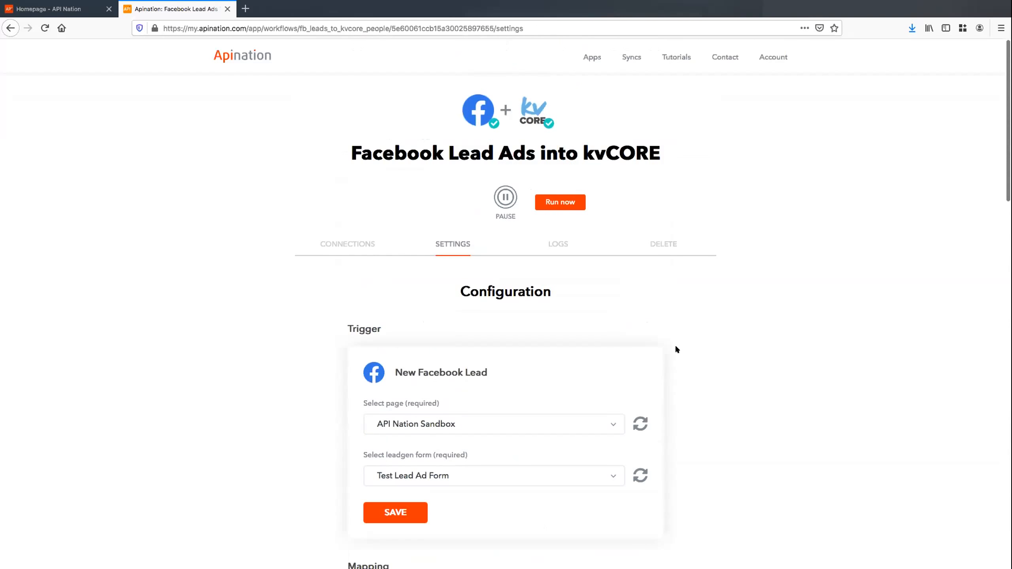